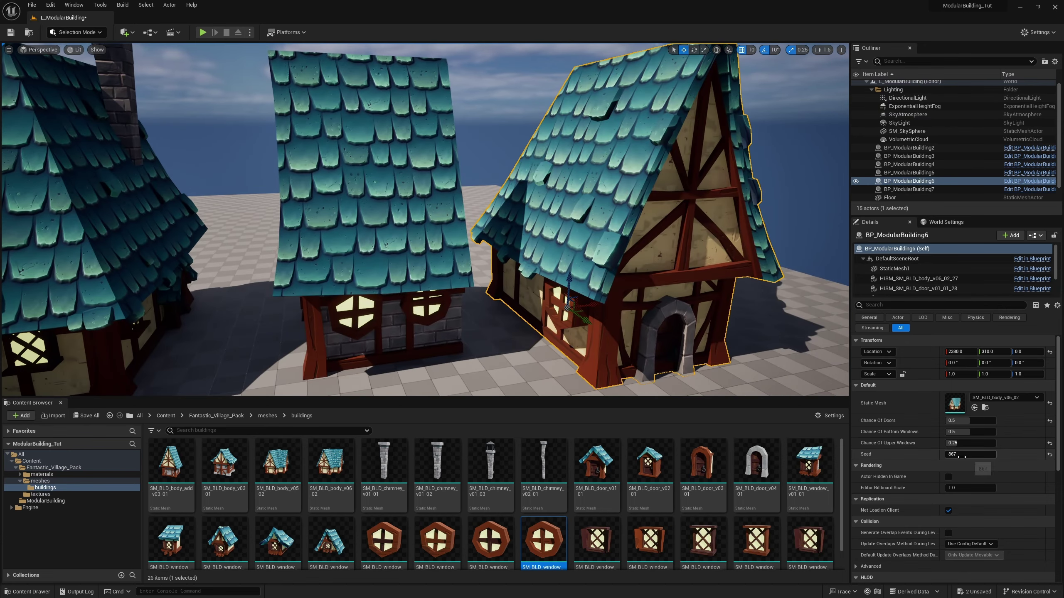
Change the seed of BP_ModularBuilding6 and move BP_ModularBuilding7 beside it, to about X 1700, Y 490
mouse_move(959, 456)
mouse_down()
mouse_move(978, 457)
mouse_move(966, 457)
mouse_up()
click(410, 235)
right_drag(411, 234, 398, 243)
key(a)
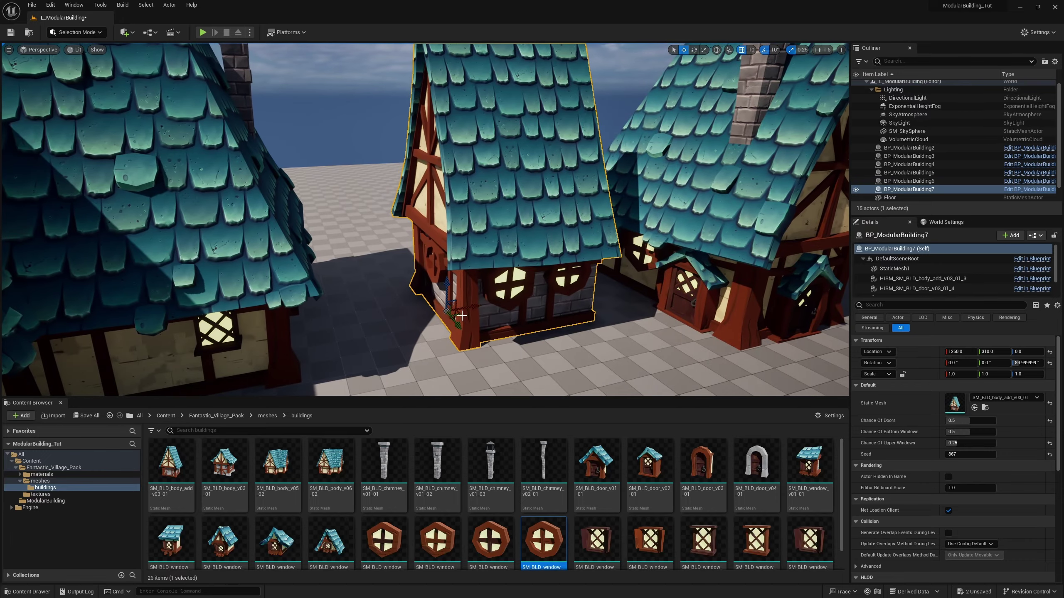
key(w)
right_drag(636, 205, 678, 210)
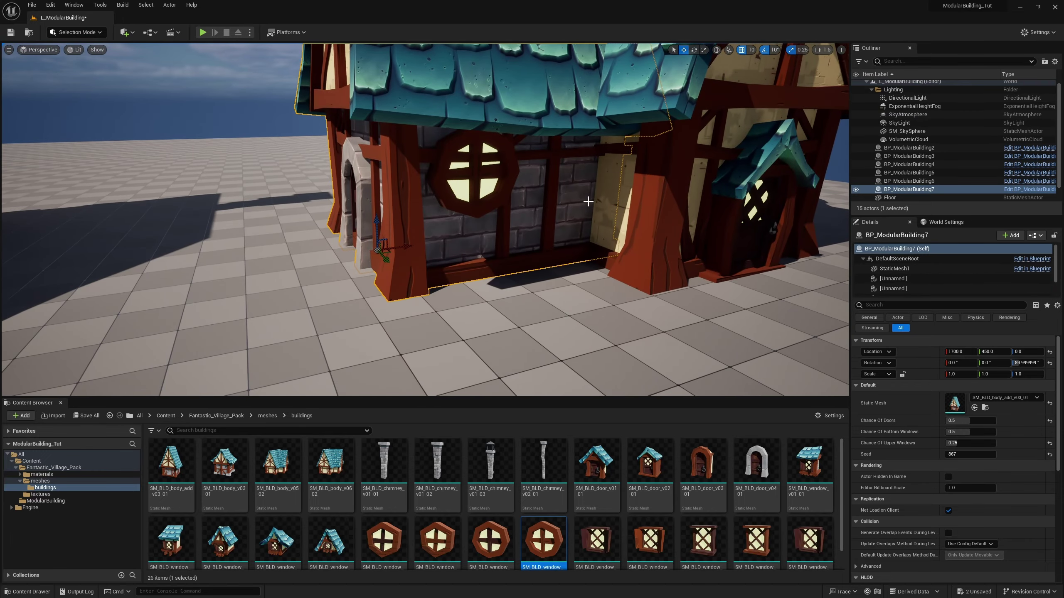
key(d)
right_drag(588, 202, 331, 203)
key(s)
key(s)
Clear the PCG link of BP_ModularBuilding6 and move the resulting stamp actor to X 2380, Y 1890
click(361, 215)
scroll(999, 271, down, 5)
click(997, 290)
click(1031, 341)
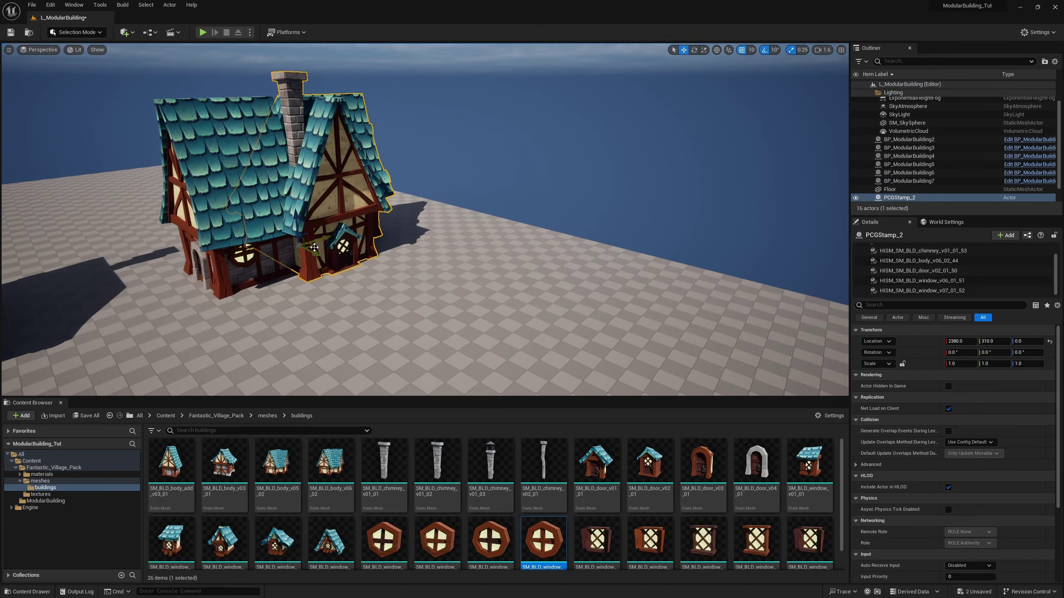
drag(314, 248, 486, 311)
right_drag(486, 310, 360, 302)
key(d)
Rotate the stamped building about its vertical axis and delete it
key(e)
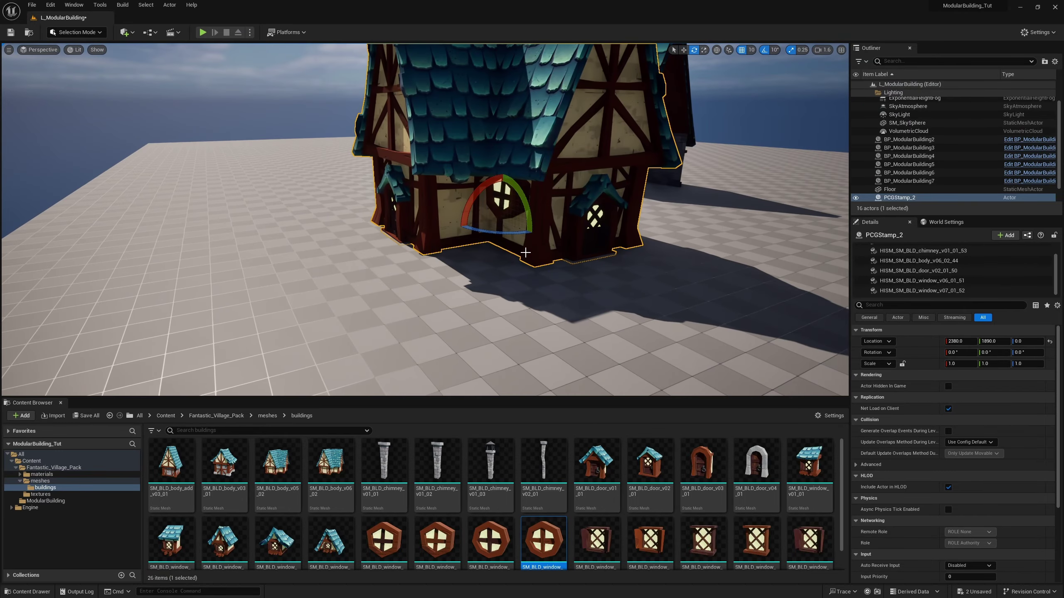
drag(519, 233, 664, 236)
key(w)
right_drag(663, 236, 620, 236)
key(Delete)
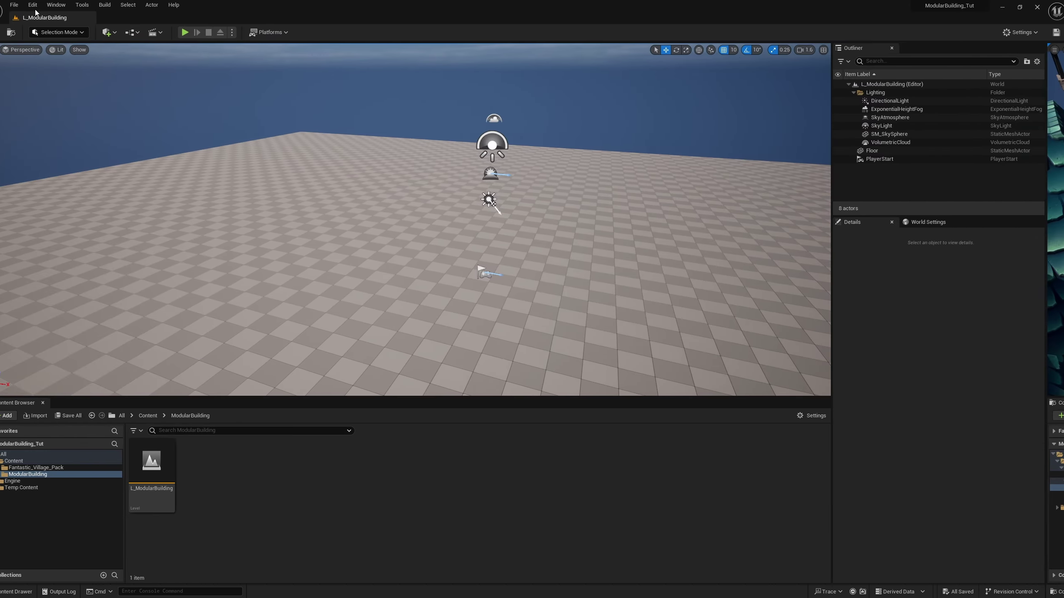
Search the plugins for "procedural" and check the Procedural Content Generation Framework (PCG) entry
click(50, 5)
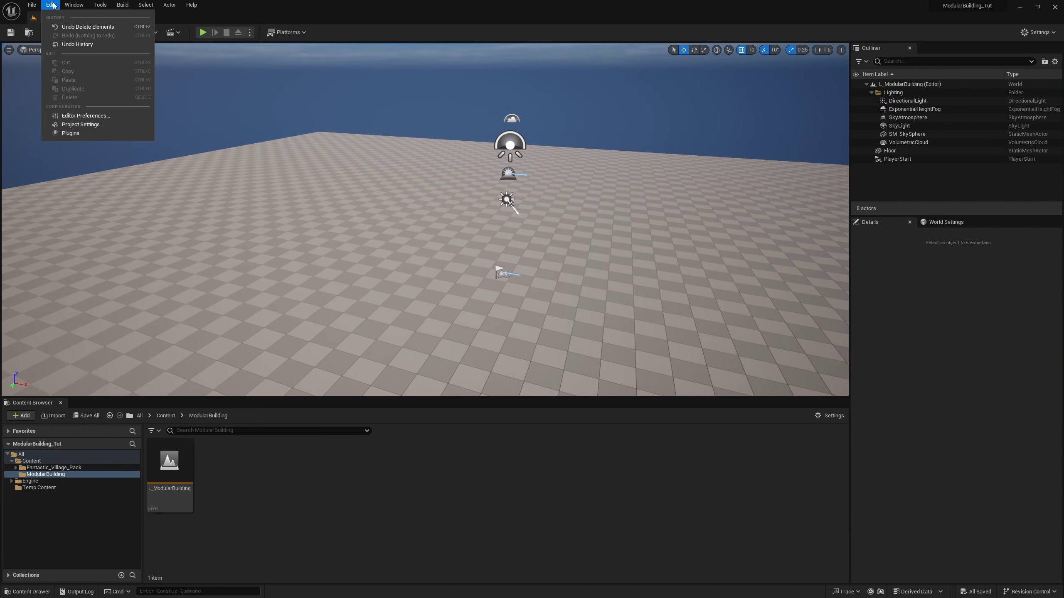
click(92, 134)
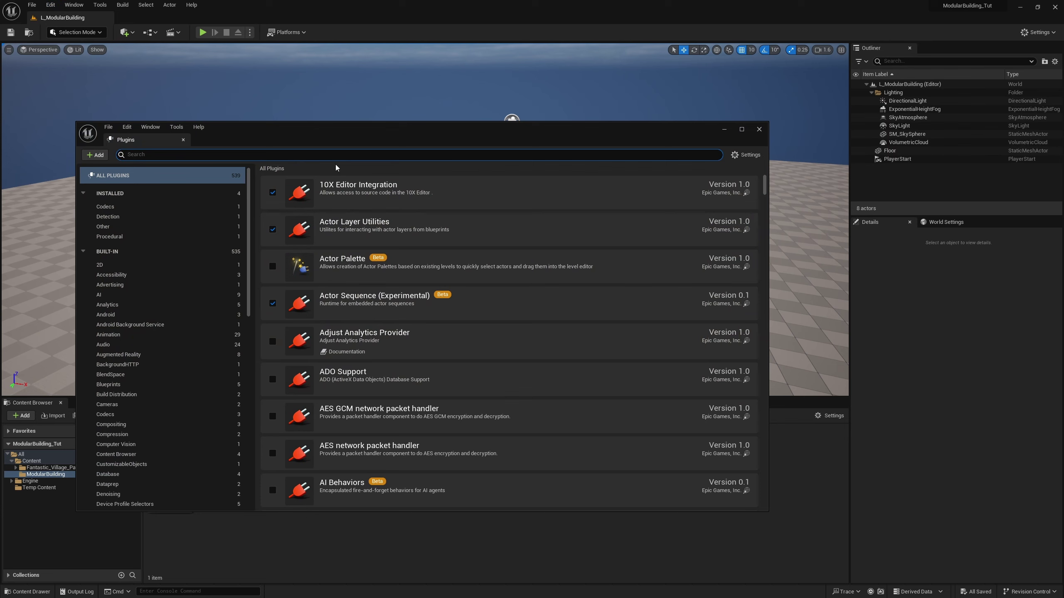
text(procedural)
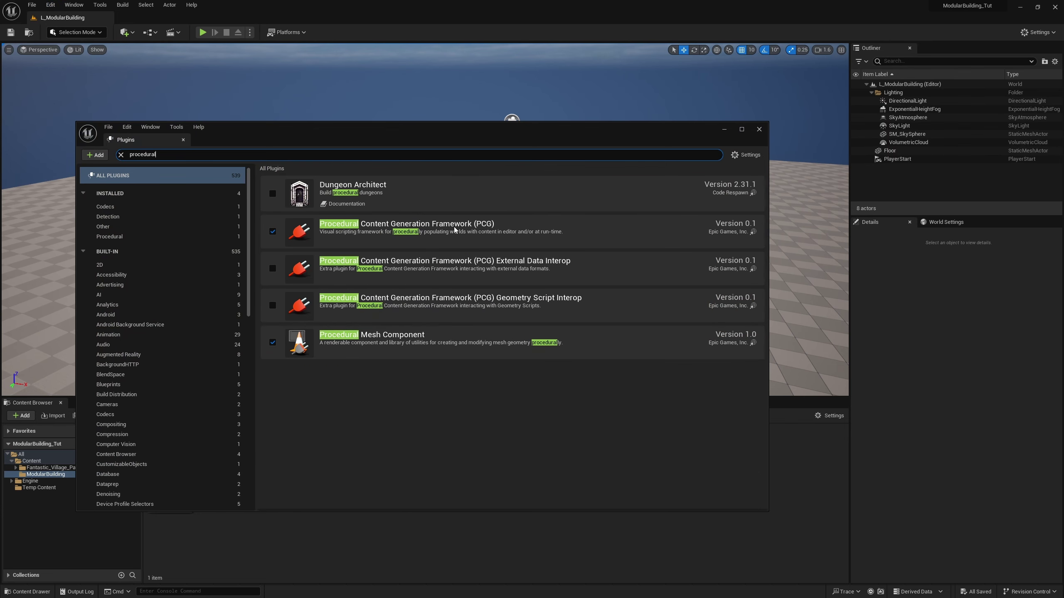
click(728, 513)
Create a PCG Graph asset named PCG_ModularBuilding in the ModularBuilding folder
right_click(253, 508)
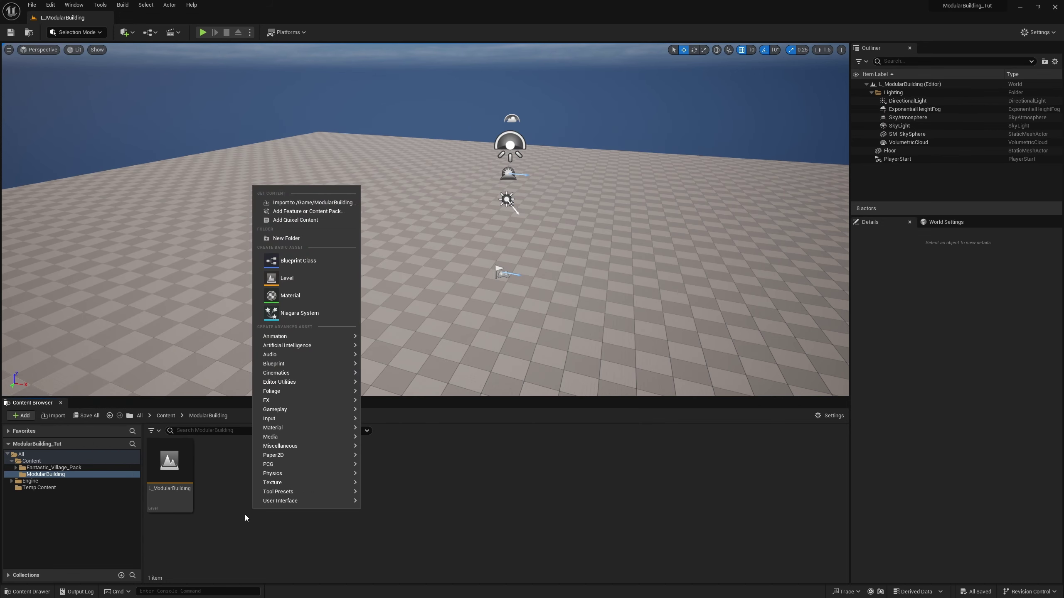
text(pcg)
click(293, 221)
text(PCG_ModularBuilding)
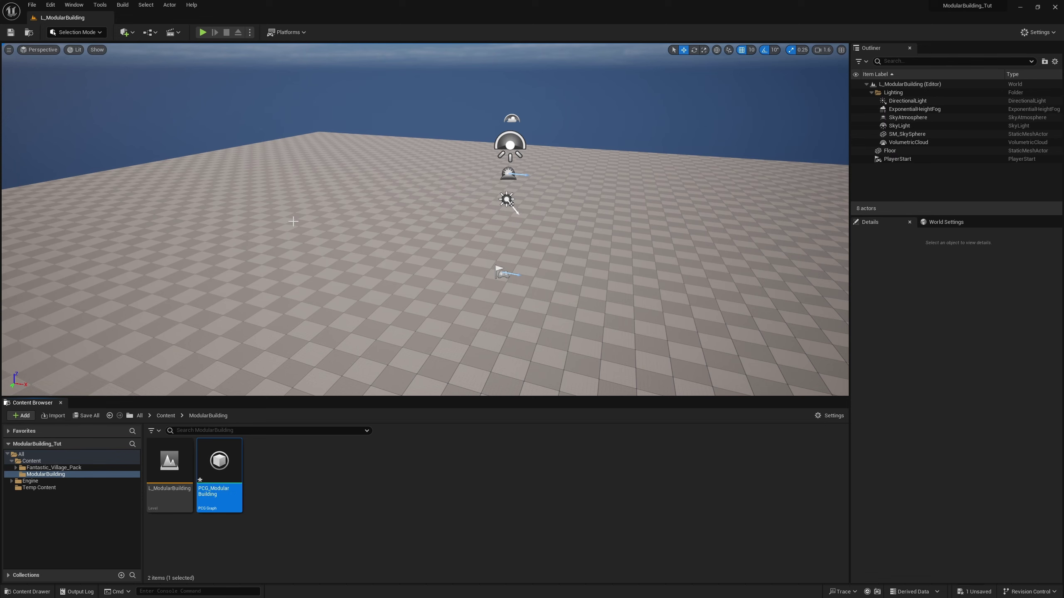
Create a Blueprint Class with Actor as its parent and name it BP_ModularBuilding
right_click(284, 487)
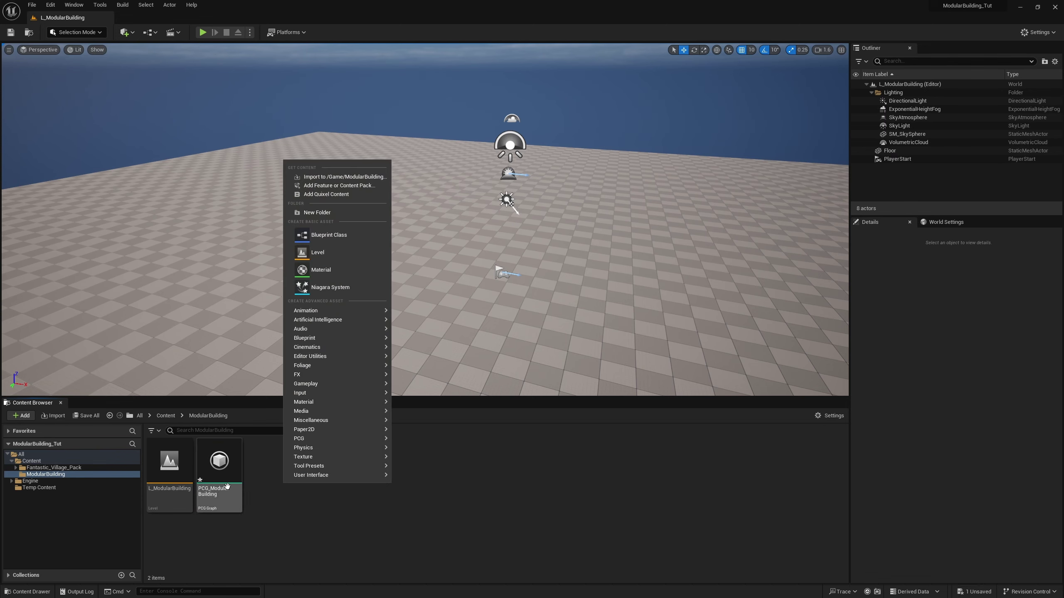
click(327, 239)
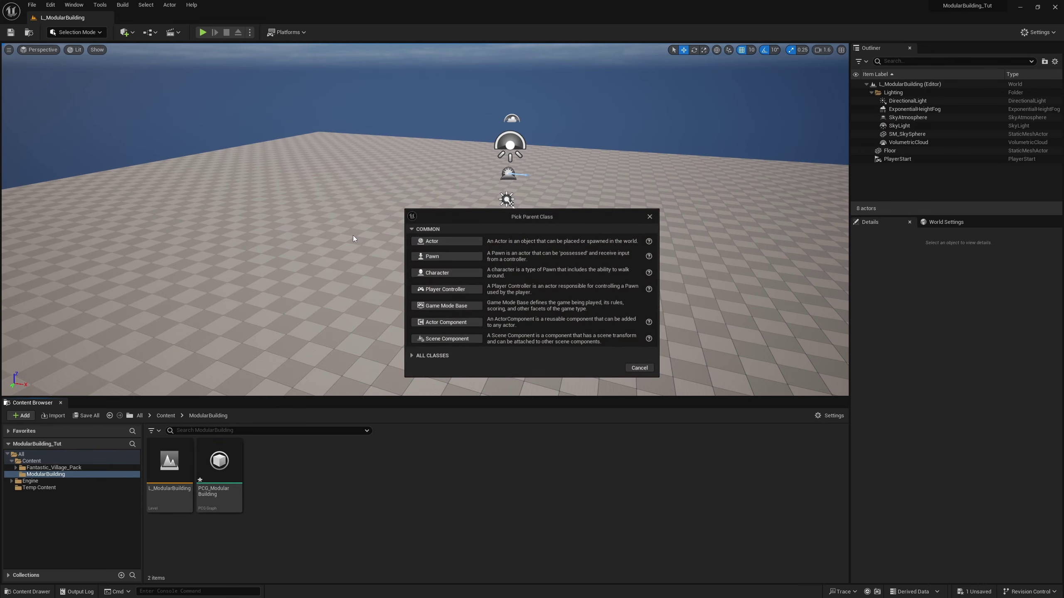
click(438, 242)
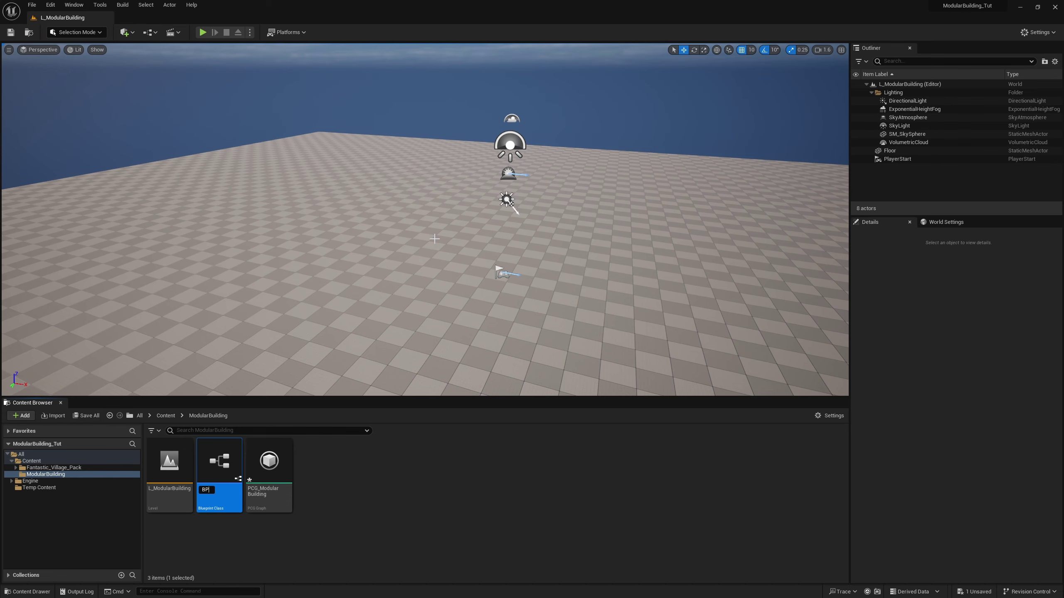
text(BP_ModularBuilding)
key(Return)
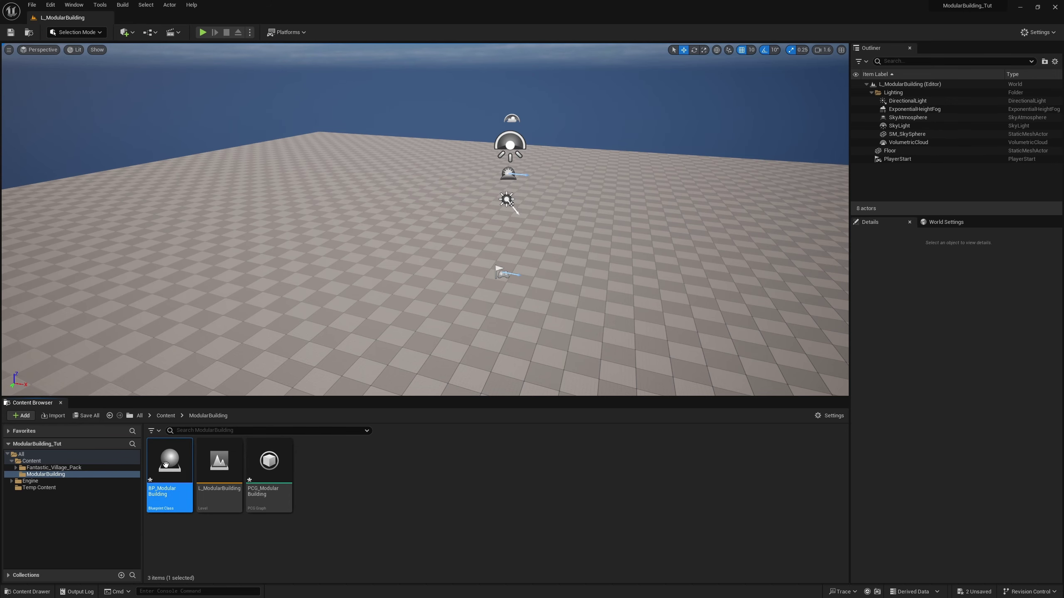
Add a PCG component to BP_ModularBuilding and set its graph to PCG_ModularBuilding
double_click(165, 465)
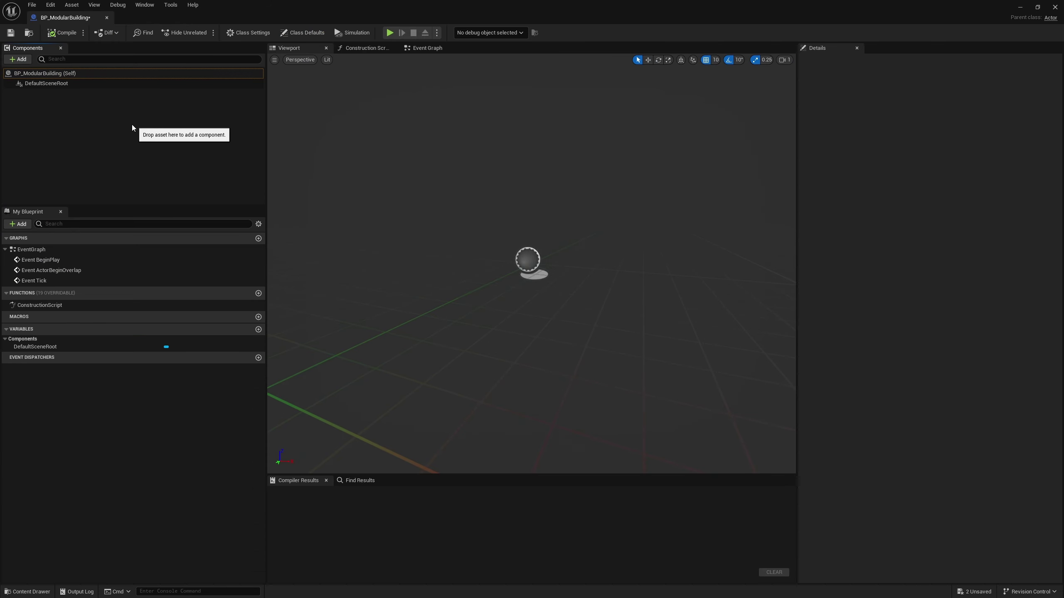
click(21, 59)
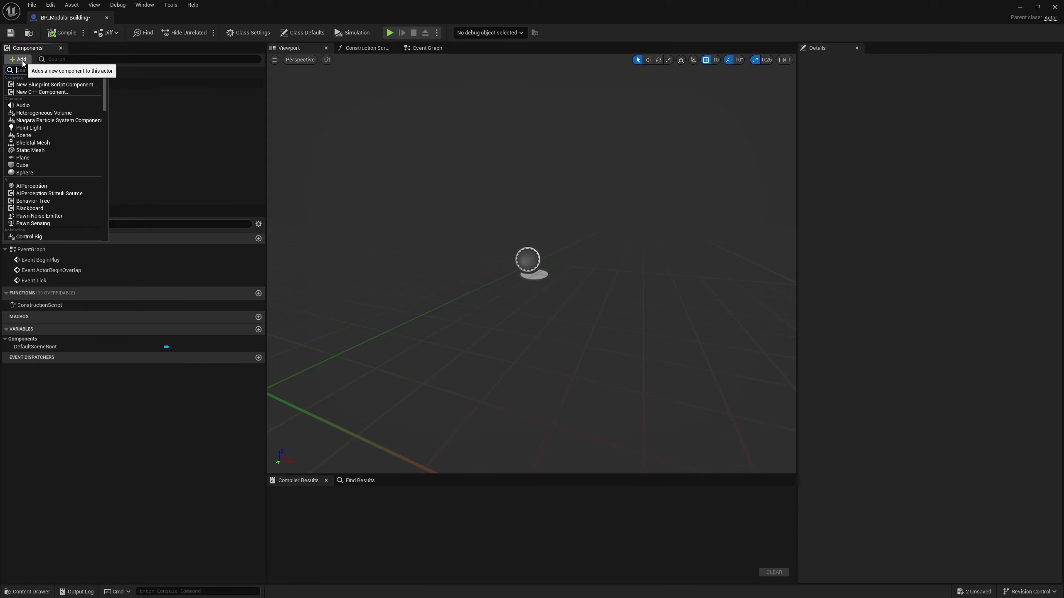
text(pcg)
key(Return)
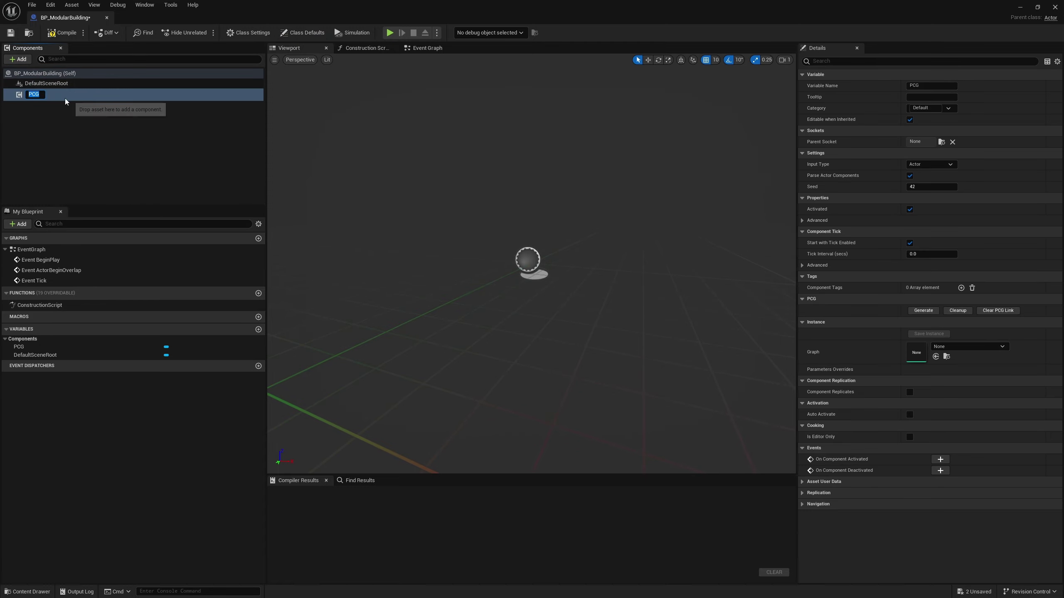
key(Return)
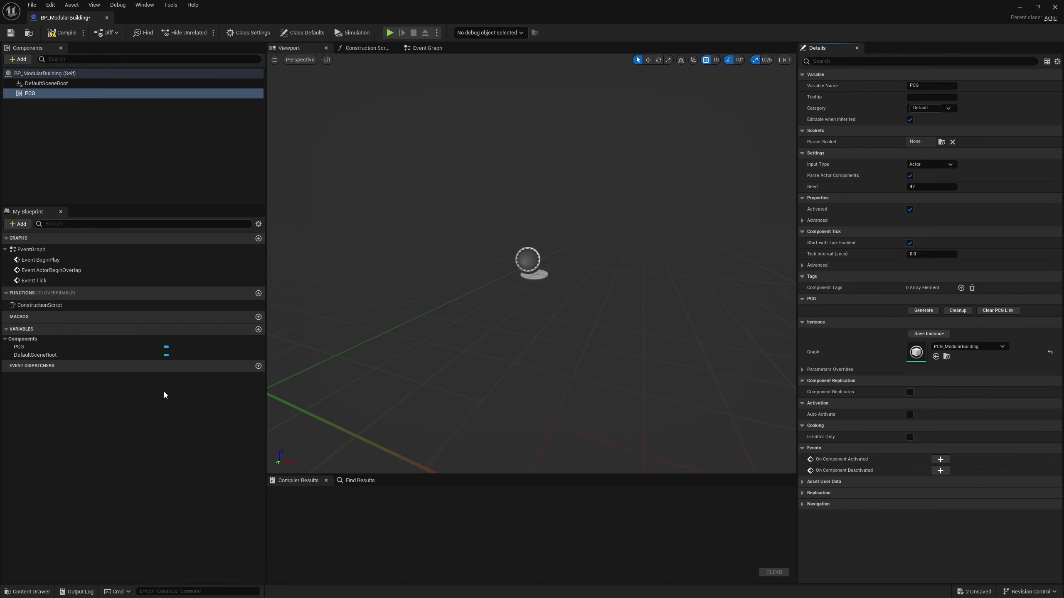
Add an instance-editable variable named StaticMesh with the type Static Mesh object reference
click(258, 329)
text(StaticMesh)
key(Return)
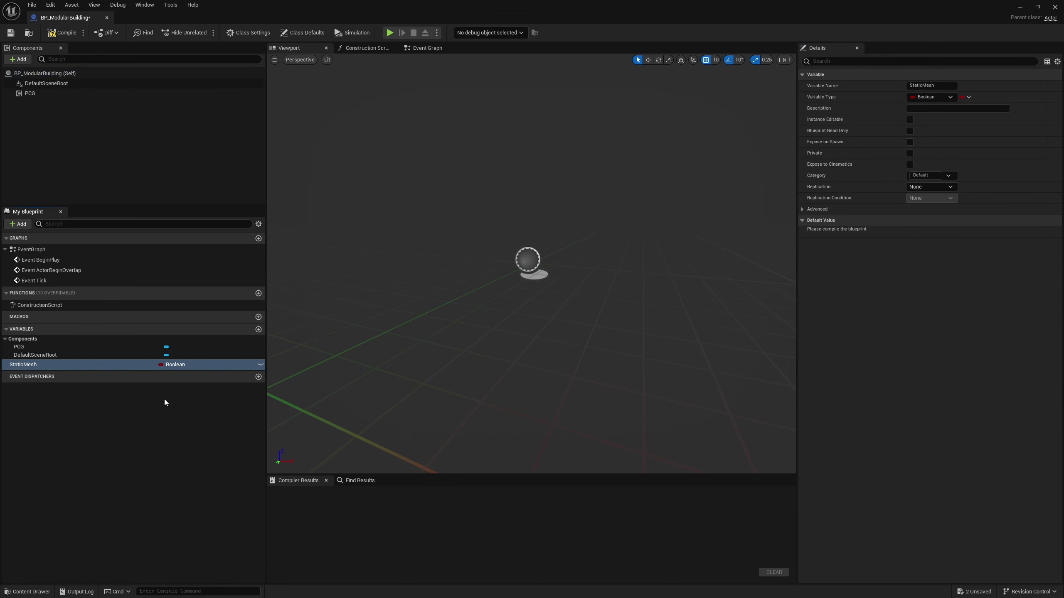
click(191, 364)
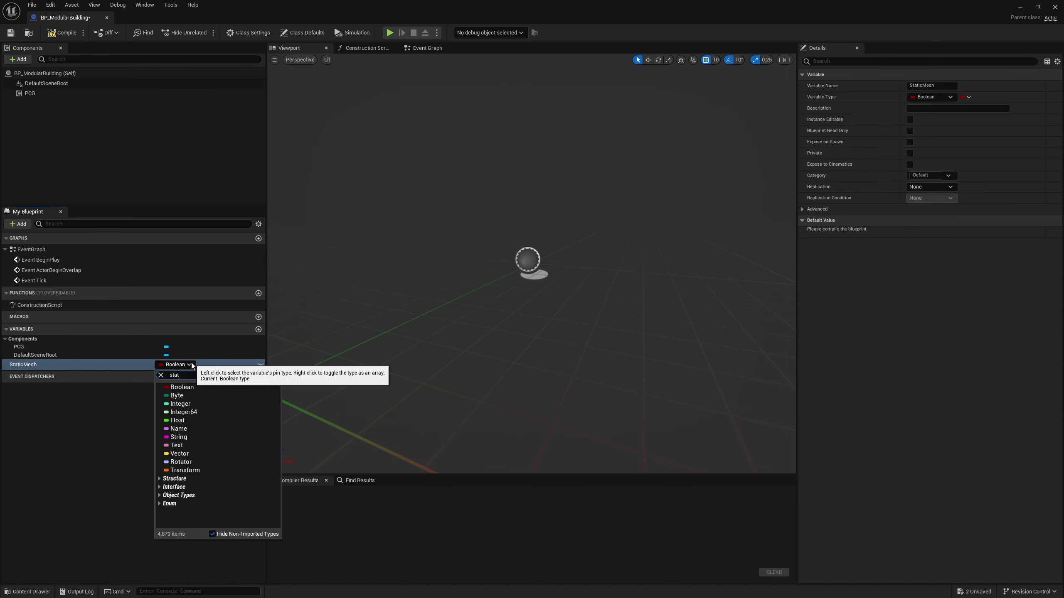
mouse_move(234, 492)
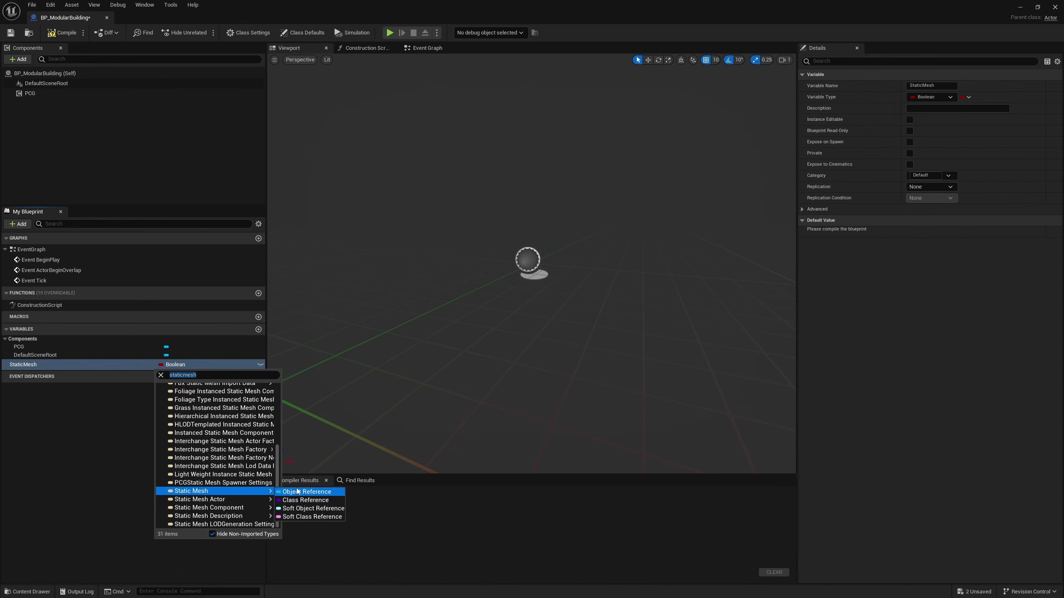
click(306, 492)
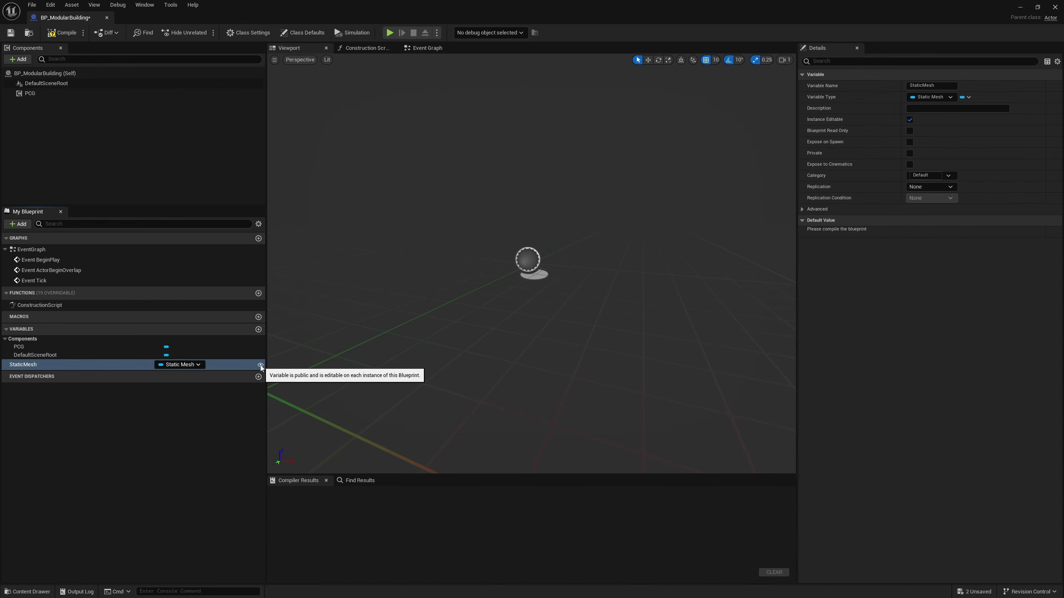
Add three Float variables and one Integer variable to the blueprint
click(259, 329)
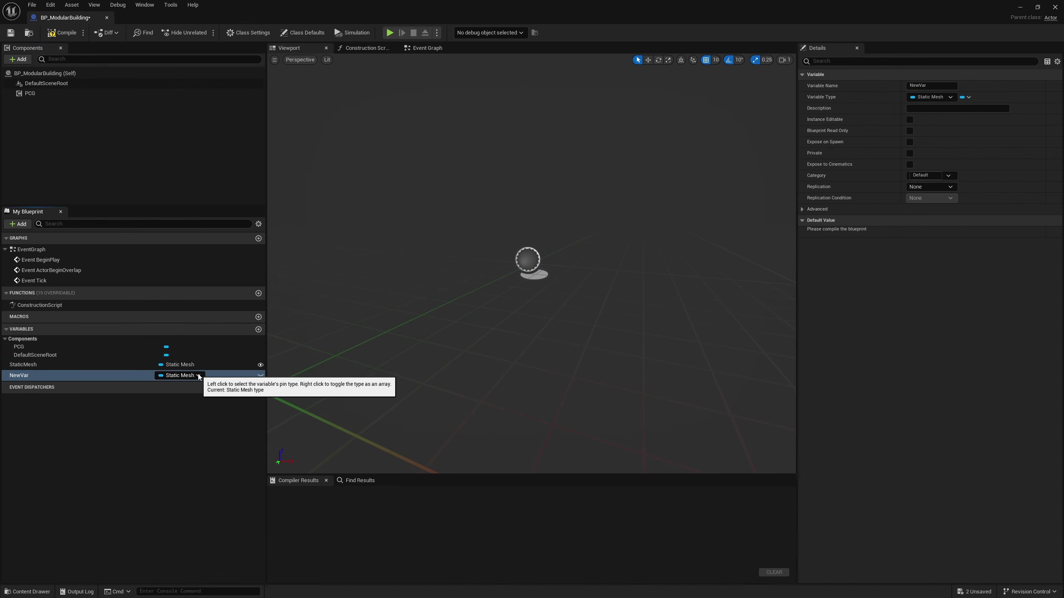
click(188, 376)
click(177, 431)
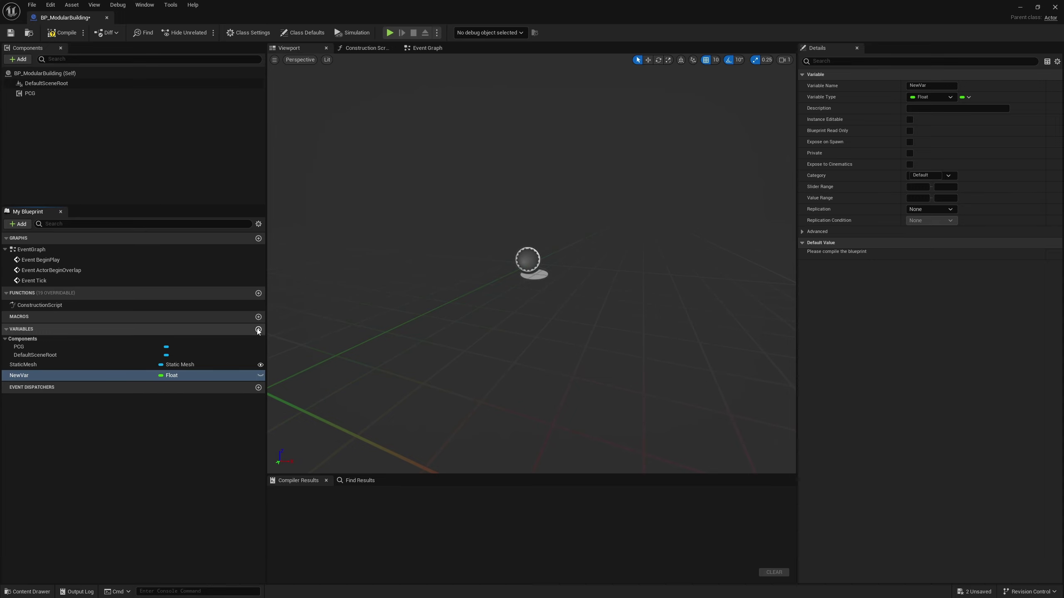
click(258, 329)
click(259, 329)
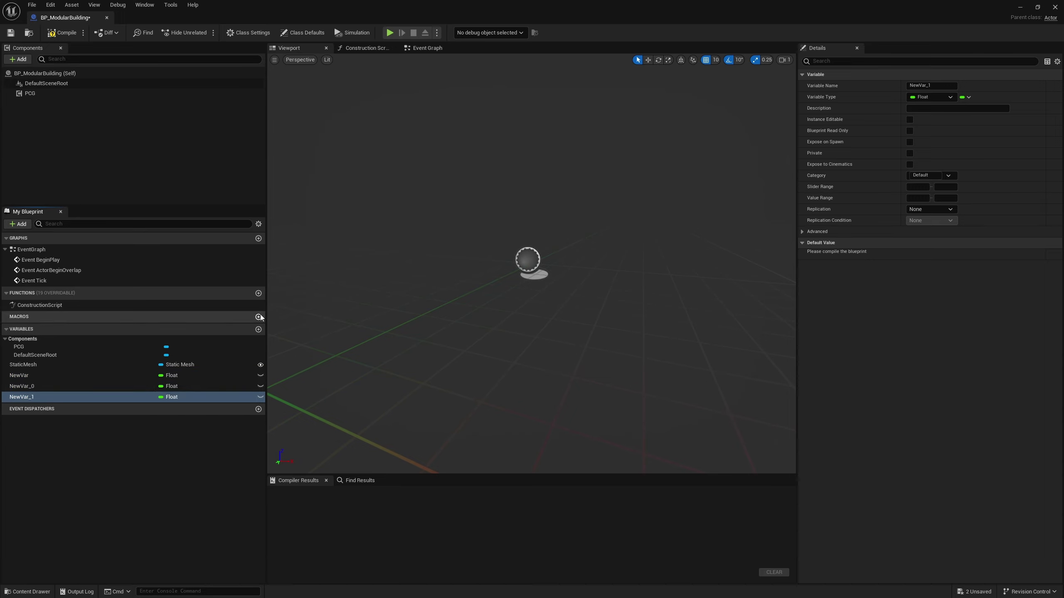
click(259, 330)
click(176, 407)
click(181, 447)
Rename the first new Float variable ChanceOfDoors
click(17, 377)
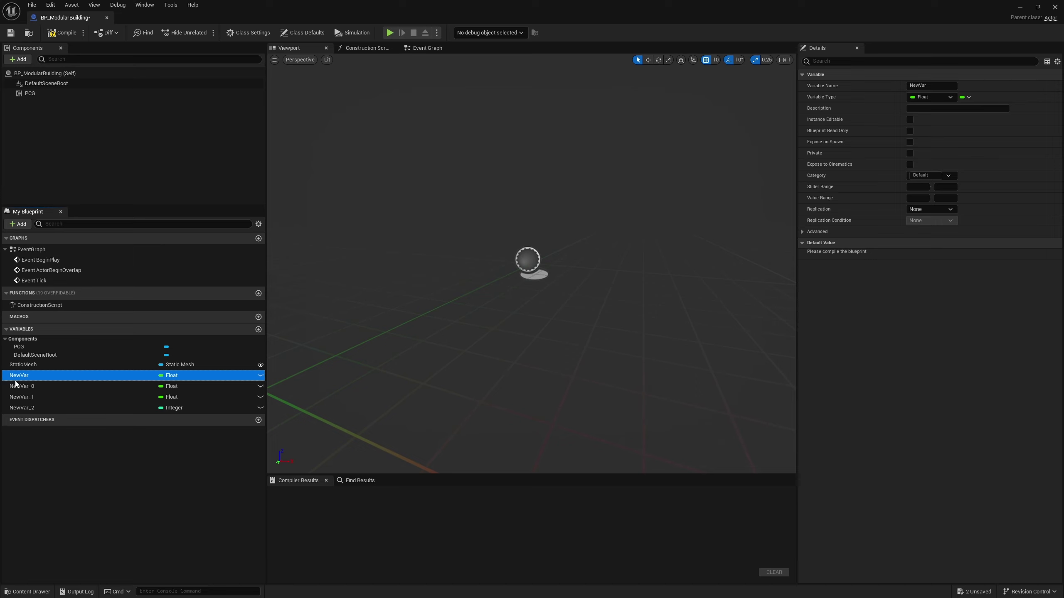
key(F2)
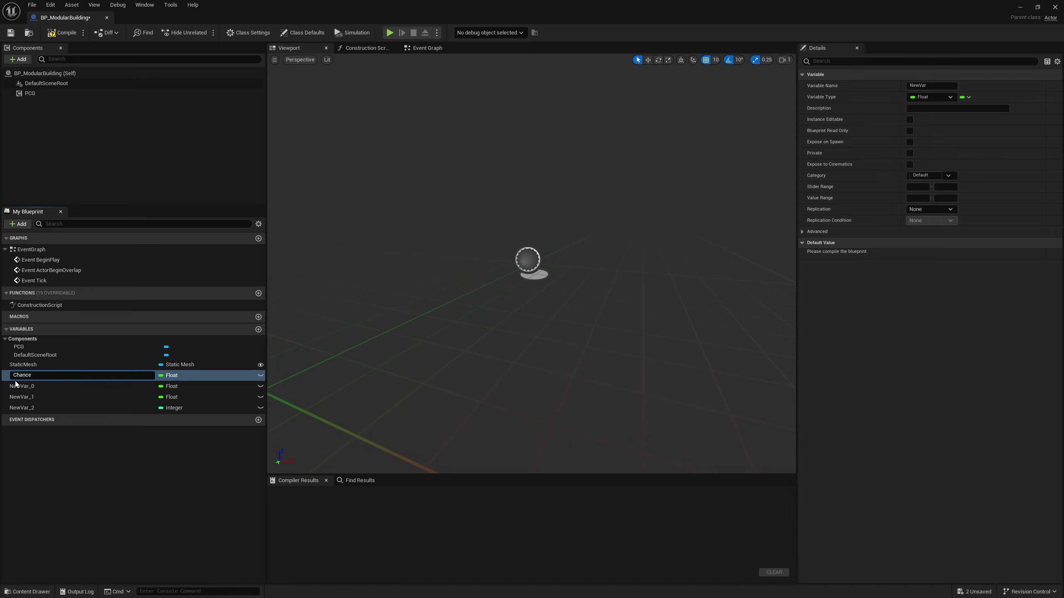
text(ChanceOfD)
text(oors)
key(Return)
Rename the remaining two Float variables ChanceOfBottomWindows and ChanceOfUpperWindows
click(25, 387)
key(F2)
text(ChanceOfBottom)
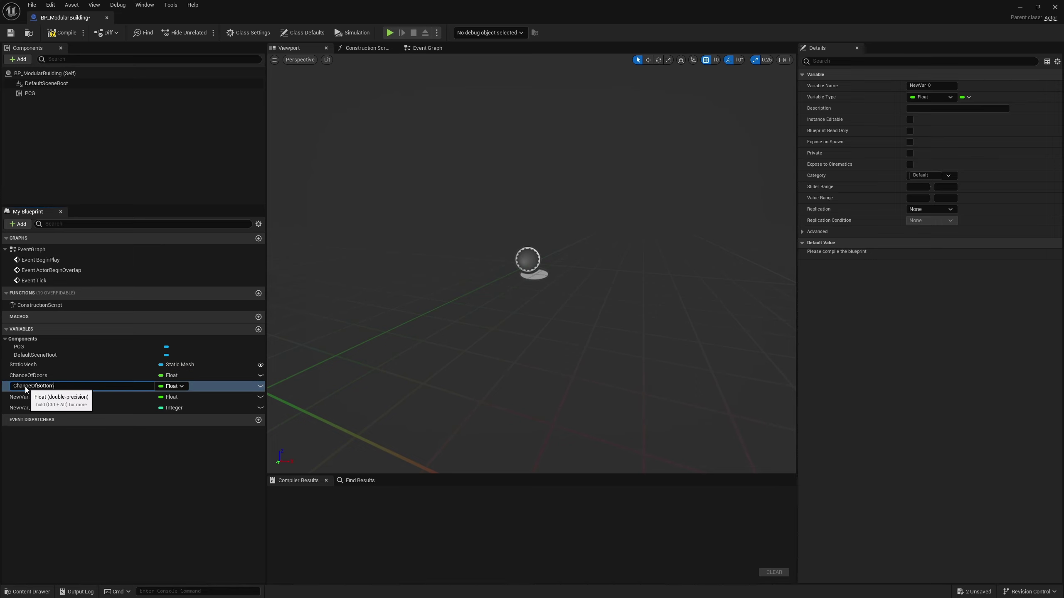
text(Windows)
click(23, 397)
key(F2)
text(ChanceO)
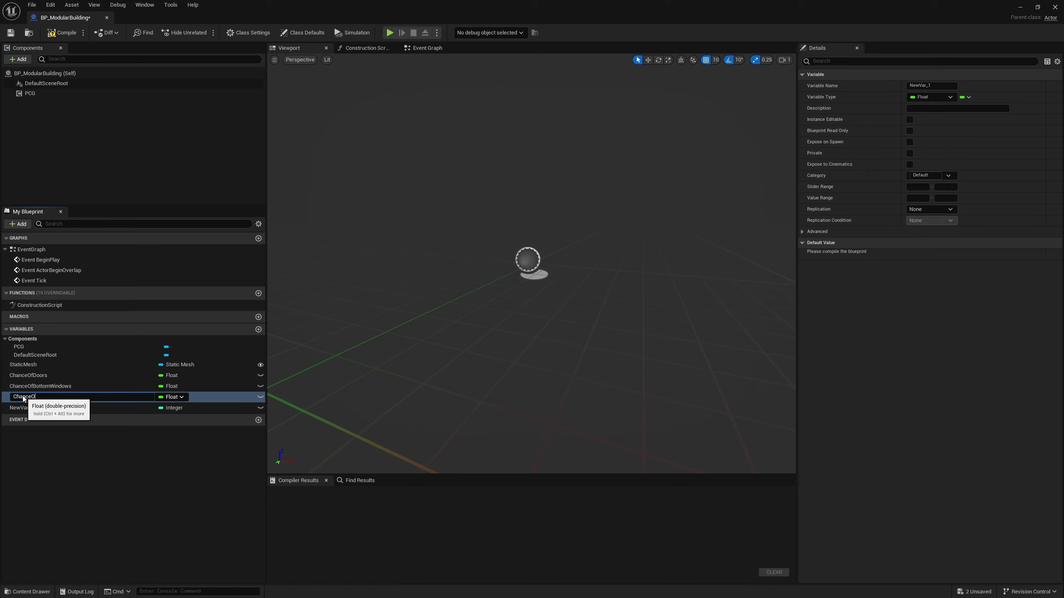
text(fUpperWindows)
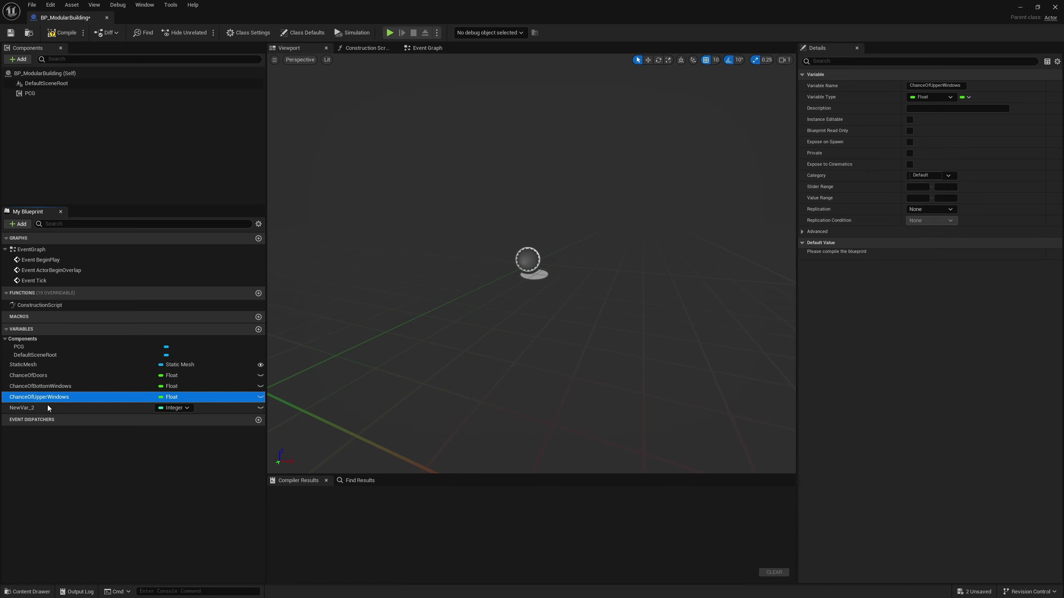
Rename the Integer variable Seed and make the three chance variables and Seed instance-editable
click(48, 407)
key(F2)
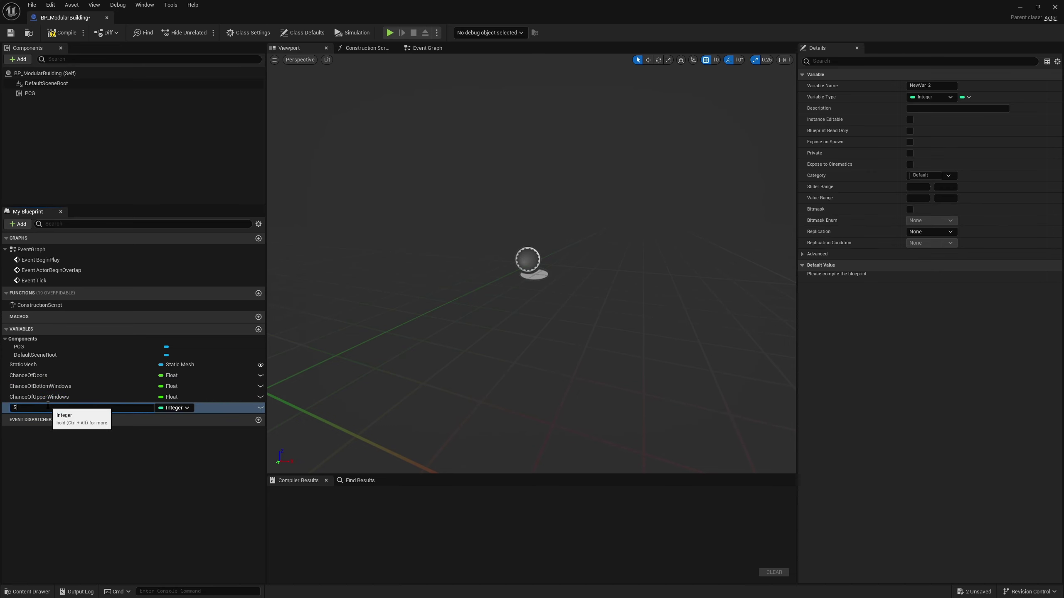
text(Seed)
key(Return)
click(261, 376)
click(261, 387)
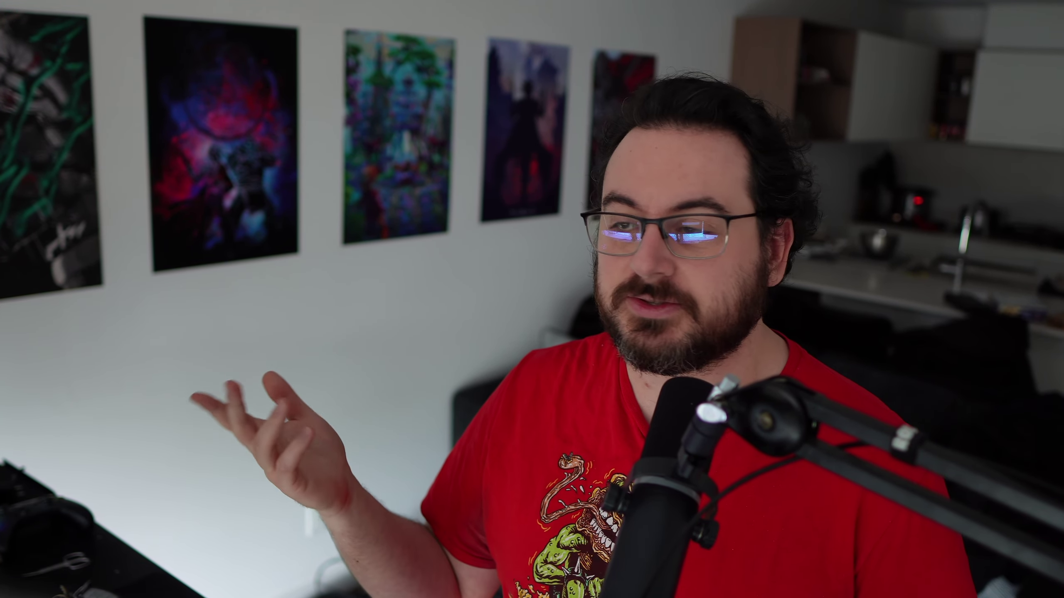
In the Construction Script, get the PCG component's Graph Instance and add a Set String Parameter node connected to it
click(361, 46)
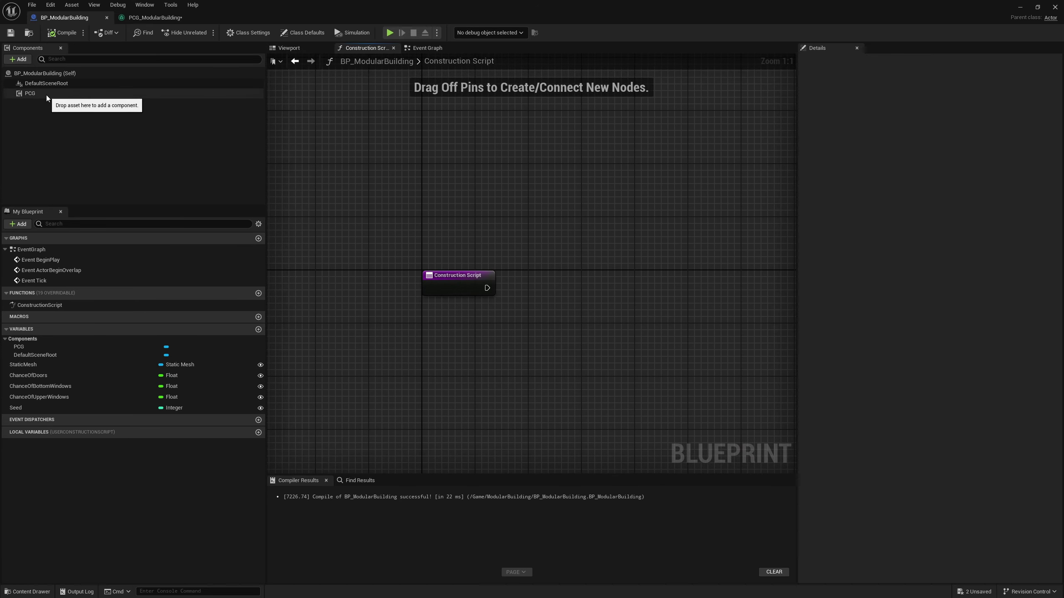
drag(47, 95, 424, 228)
drag(466, 231, 547, 269)
text(get inst)
key(Return)
text(set string)
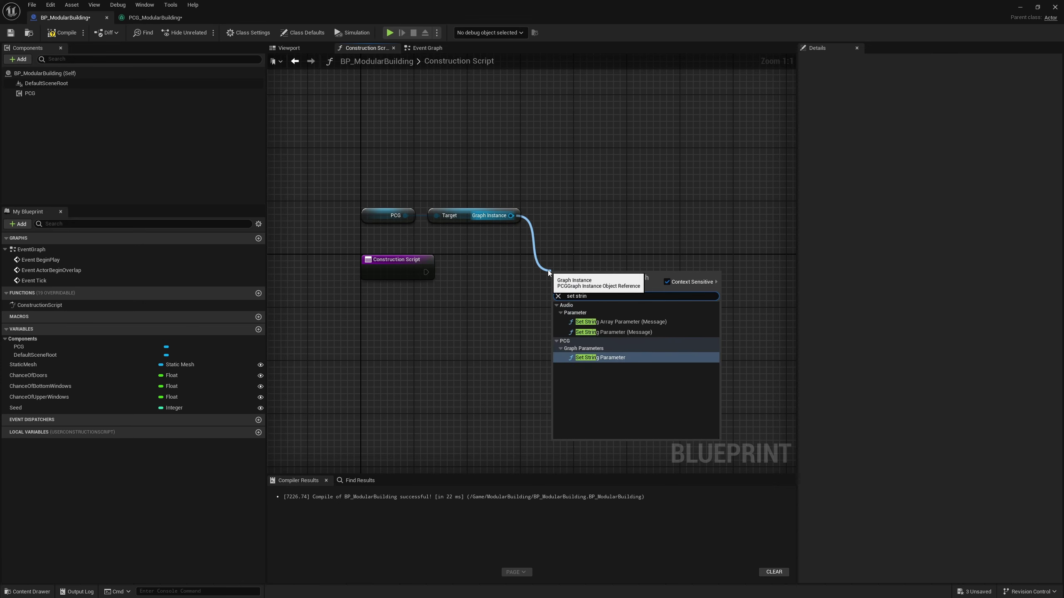
key(Return)
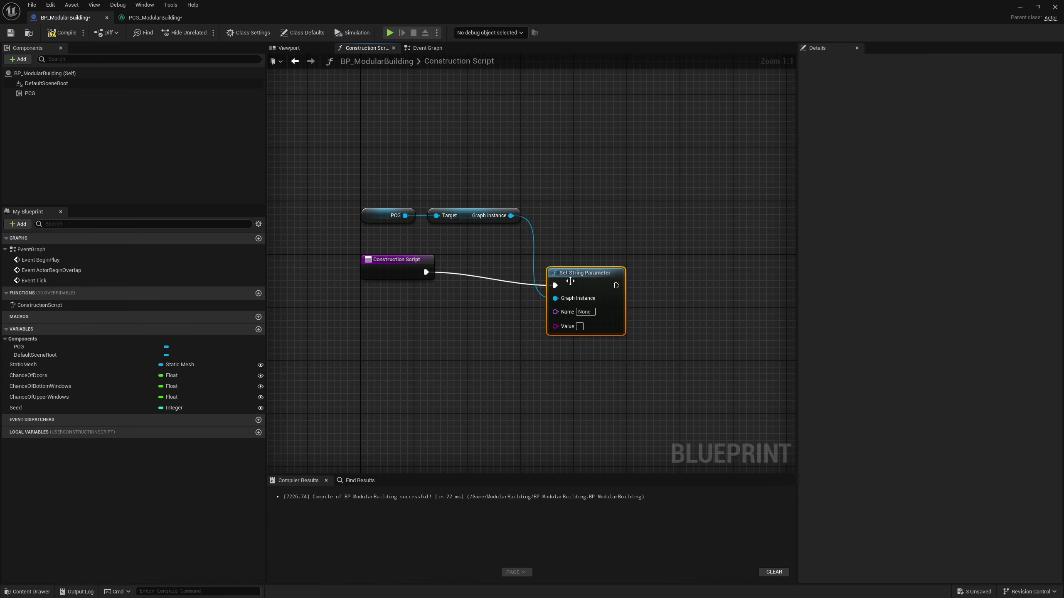
Line up the Set String Parameter node with the Construction Script node and set its Name to StaticMesh
drag(570, 281, 577, 268)
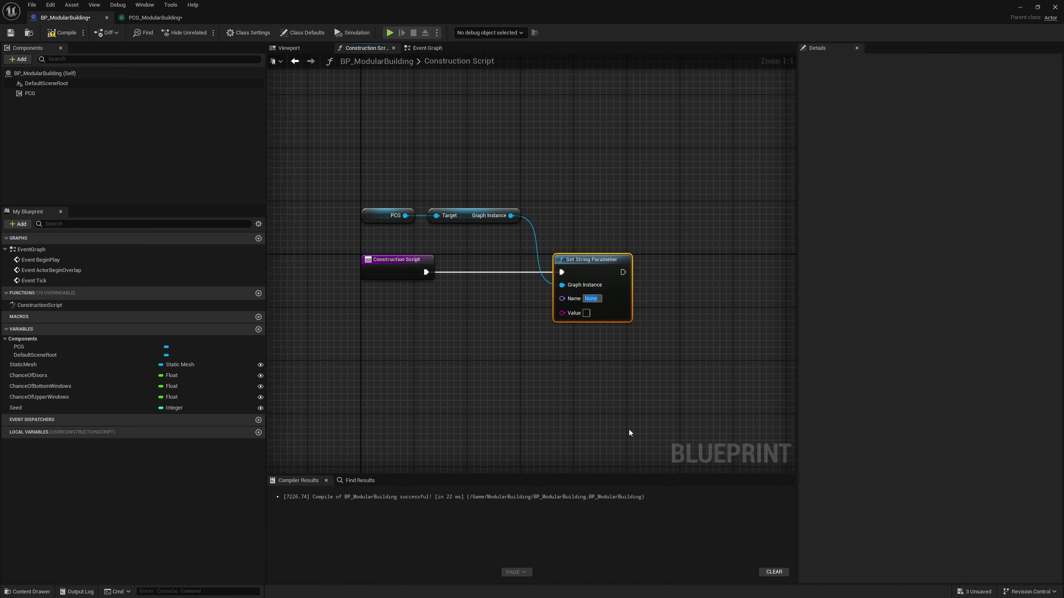
text(StaticMesh)
key(Return)
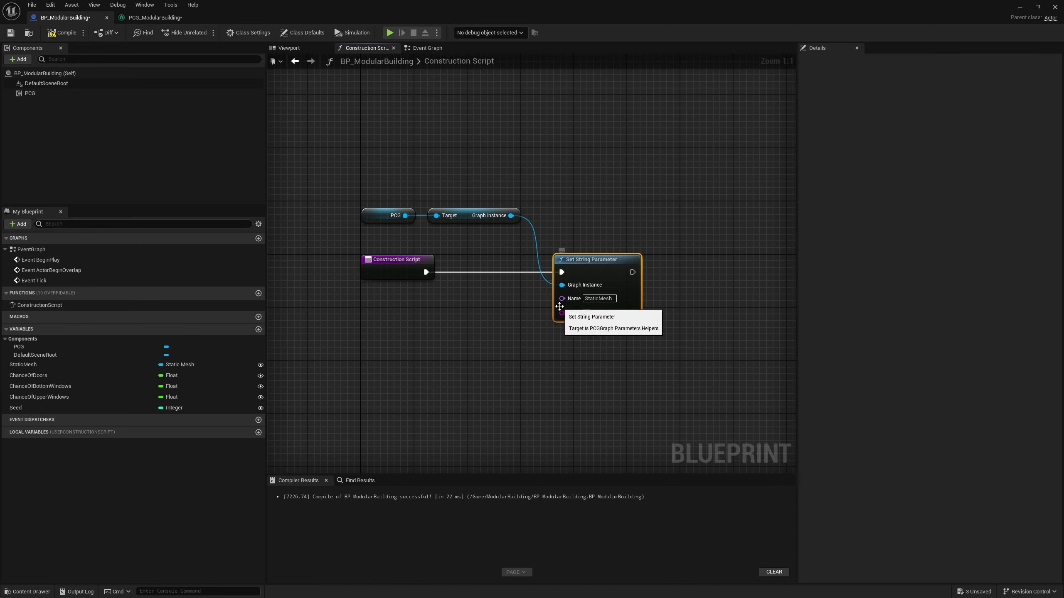
Add a getter for the StaticMesh variable and feed it through a Get Object Path String node into the parameter node's Value
drag(36, 366, 443, 338)
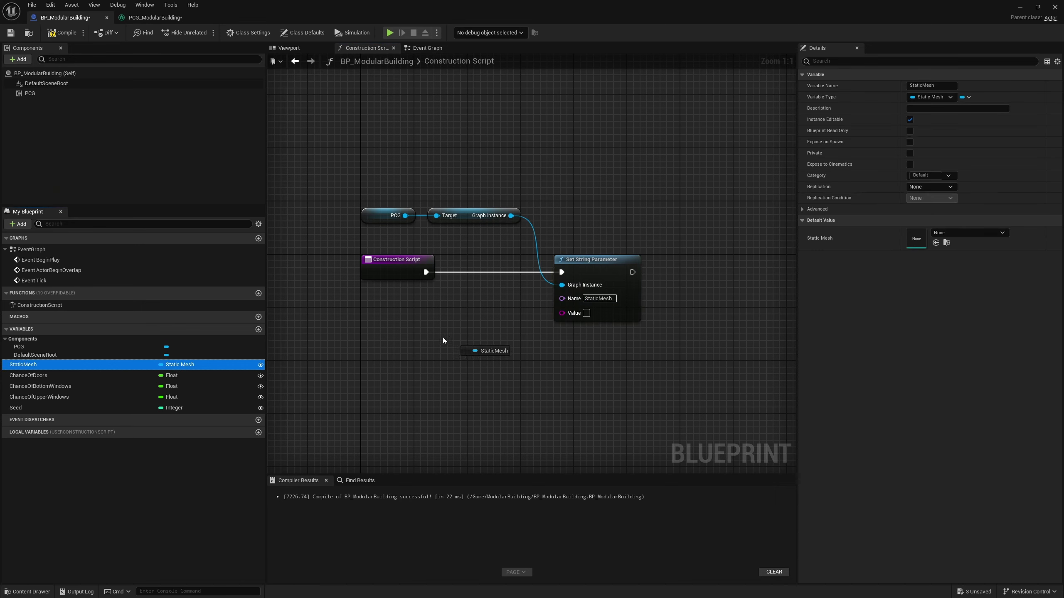
ctrl+drag(369, 307, 376, 303)
drag(419, 308, 462, 311)
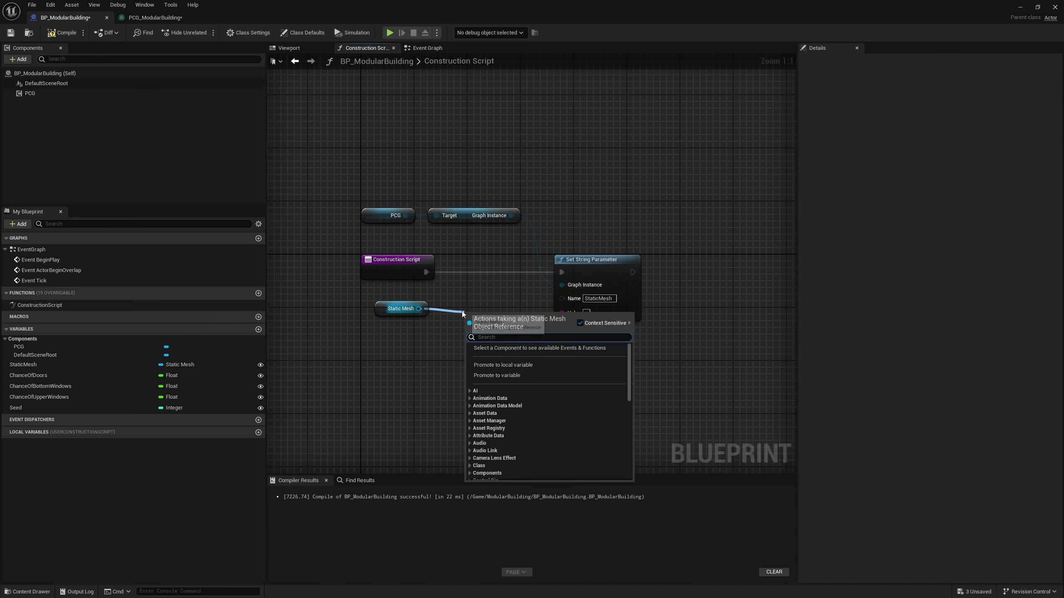
text(get object )
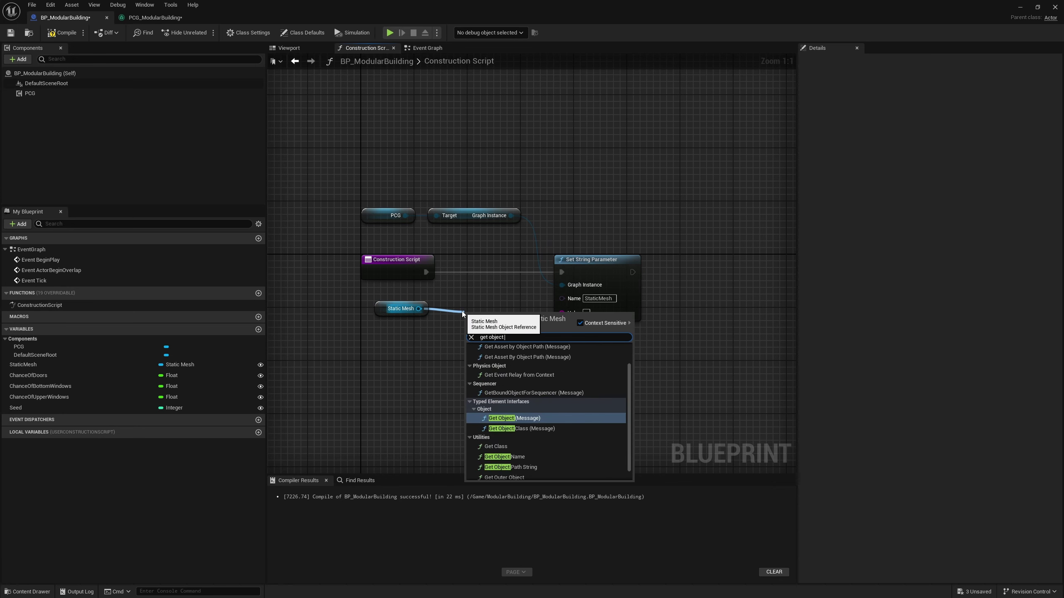
text(a)
key(BackSpace)
text(path)
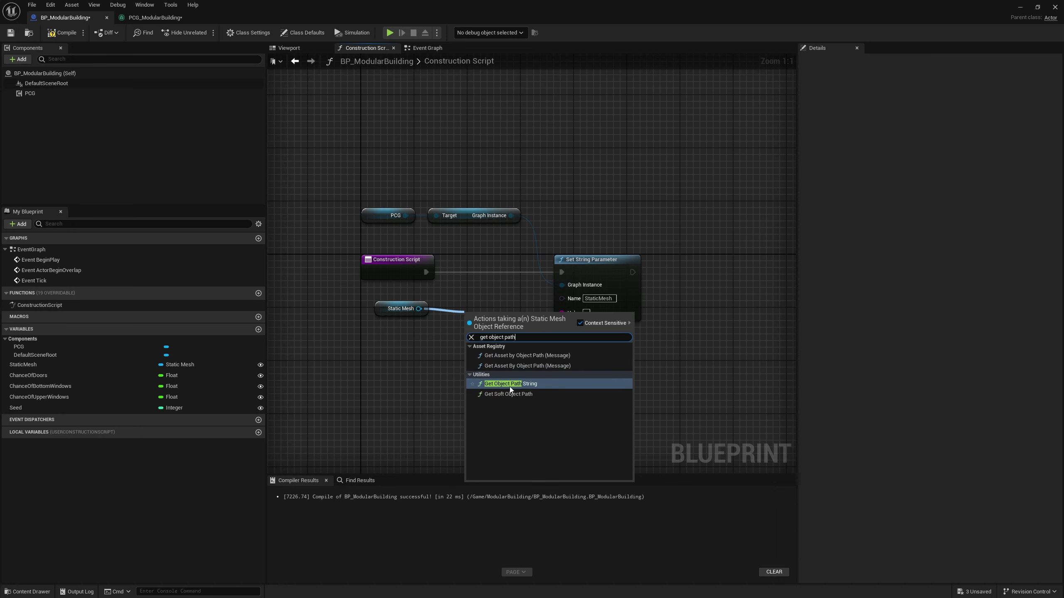
click(541, 385)
drag(499, 314, 564, 313)
key(q)
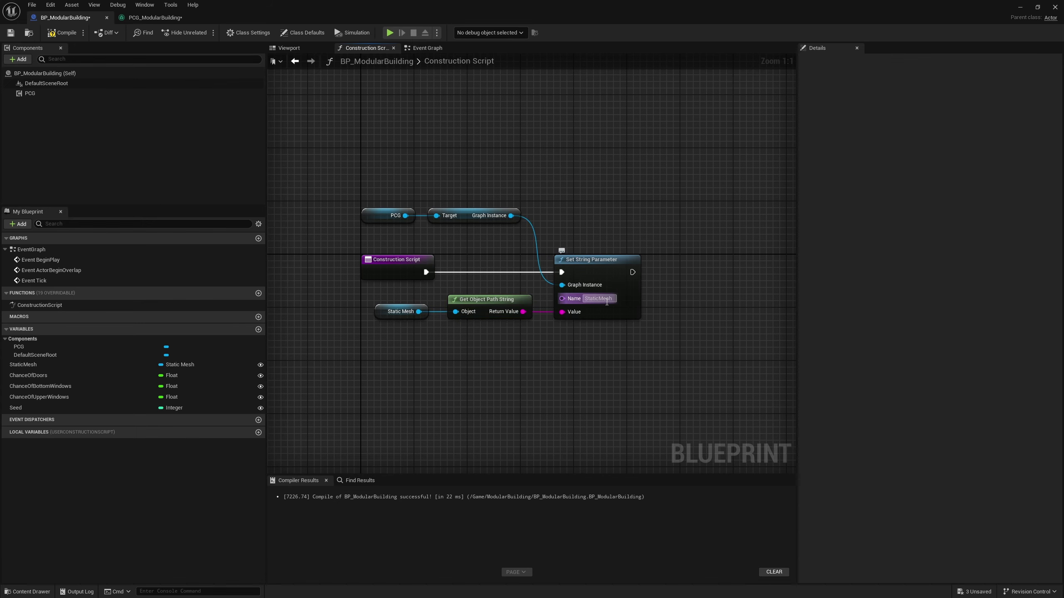
click(655, 337)
In the PCG_ModularBuilding graph settings, add an instance parameter named StaticMesh
click(155, 17)
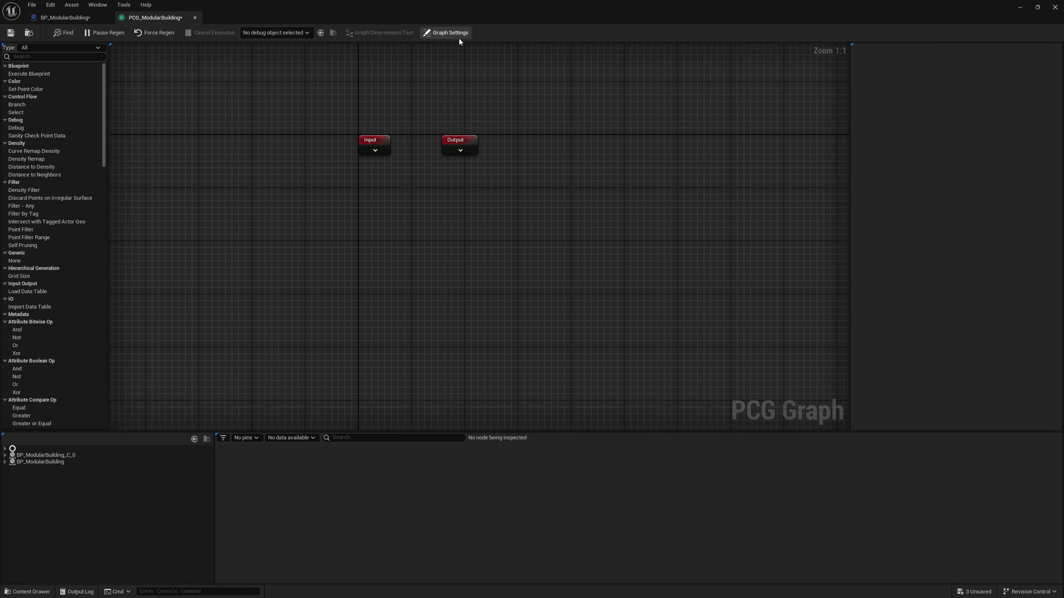
click(459, 36)
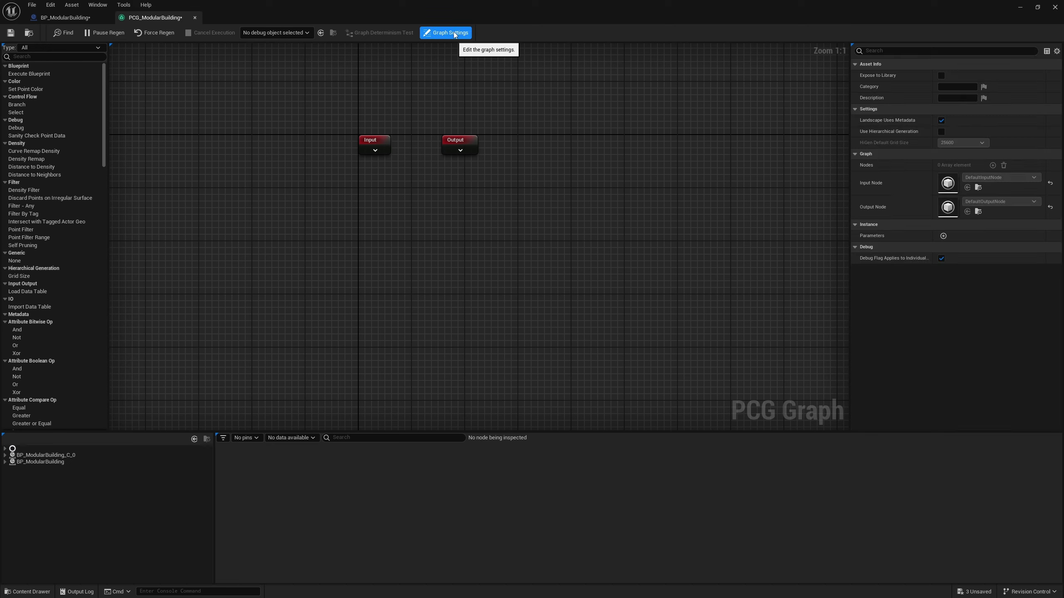
click(944, 236)
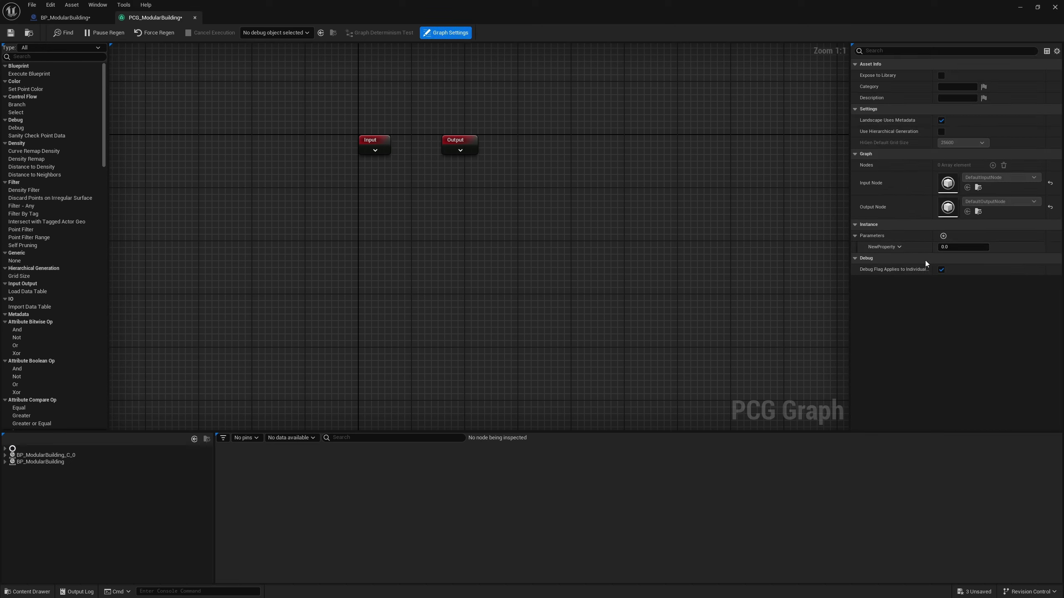
click(899, 247)
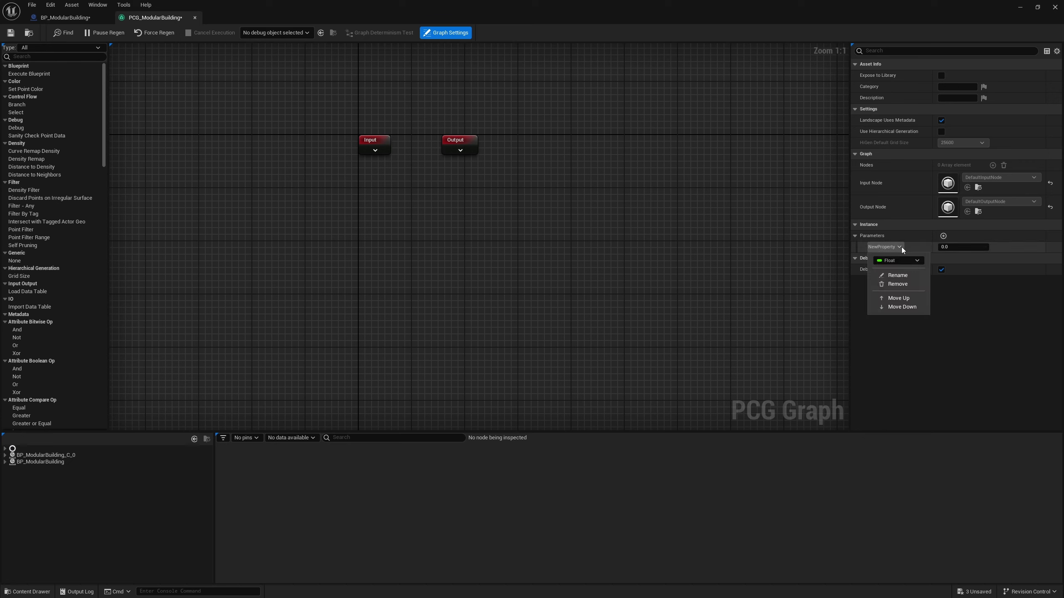
click(898, 277)
text(StaticMesh)
key(Return)
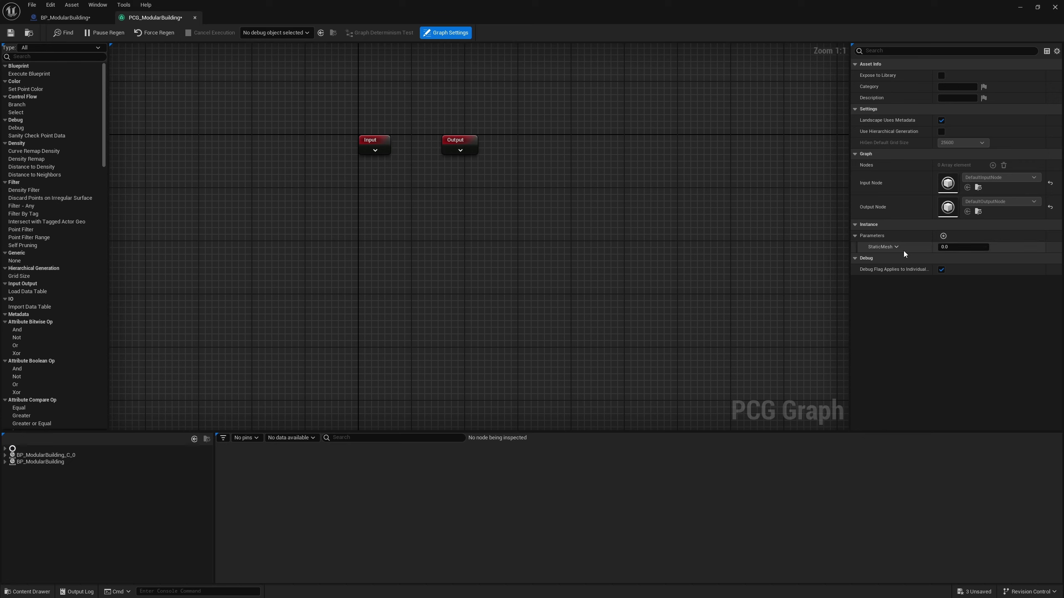
Change the StaticMesh graph parameter's type to String
click(897, 247)
click(907, 260)
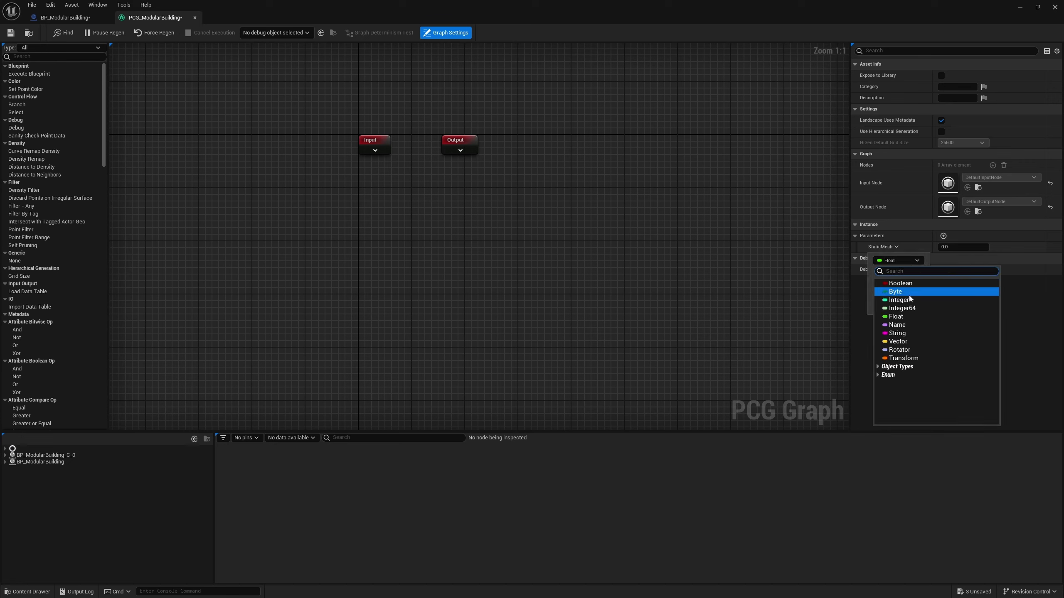
click(902, 332)
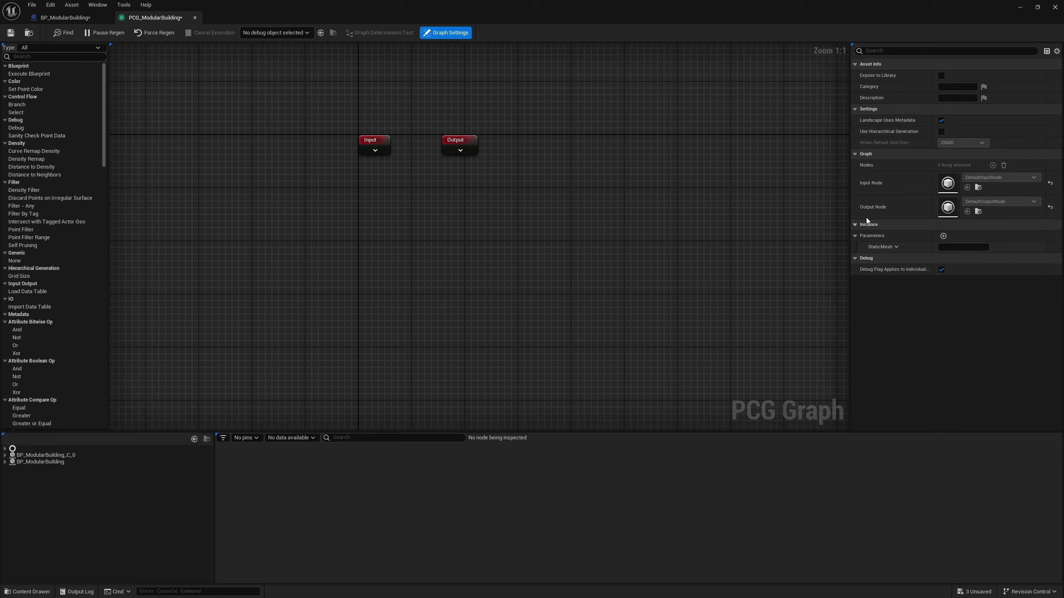
Add a Get Actor Data node to the PCG graph and set its Mode to Get Single Point
right_click(373, 224)
text(get actor data)
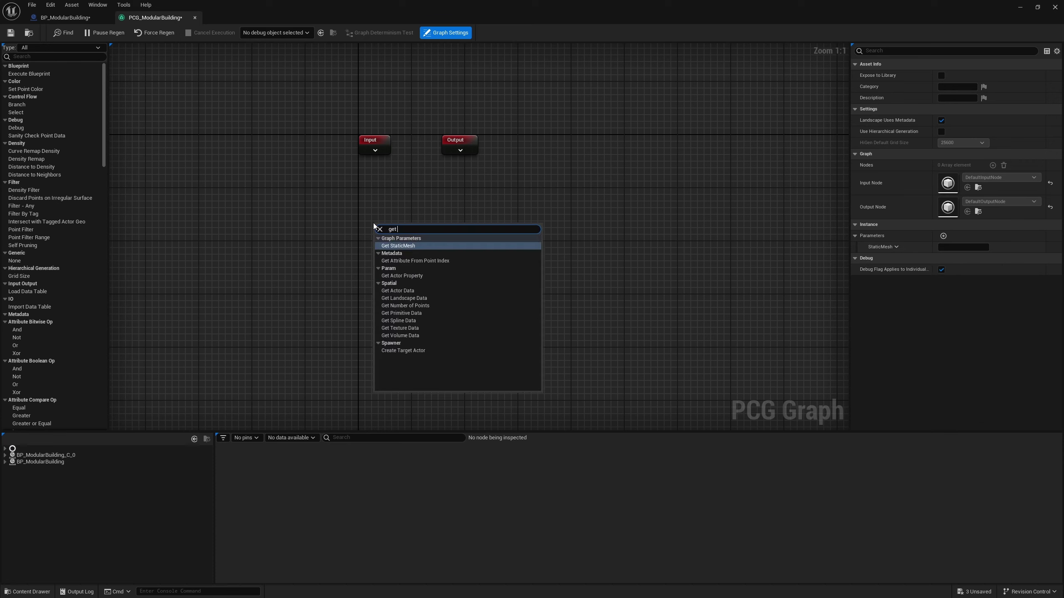
key(Return)
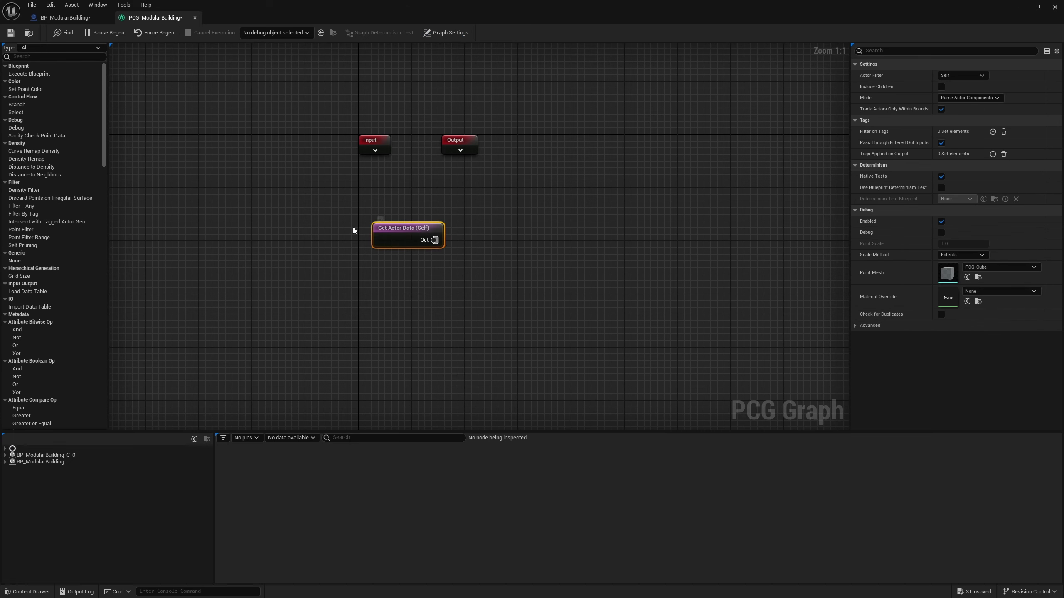
click(968, 98)
click(966, 114)
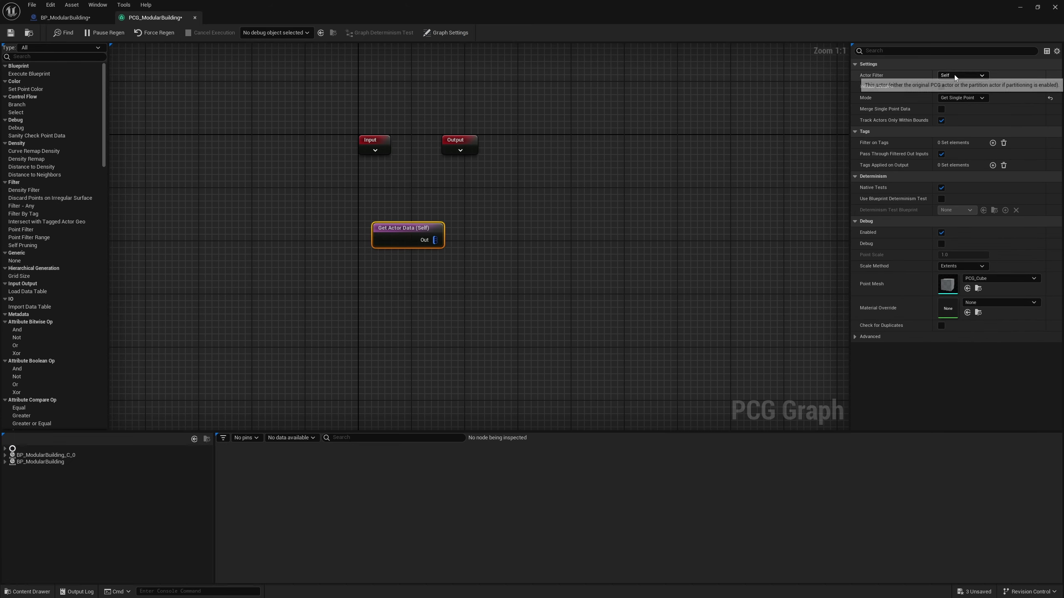
Add an Add Attribute node fed by Get Actor Data and set its Output Target to StaticMesh
drag(421, 232, 480, 230)
text(add)
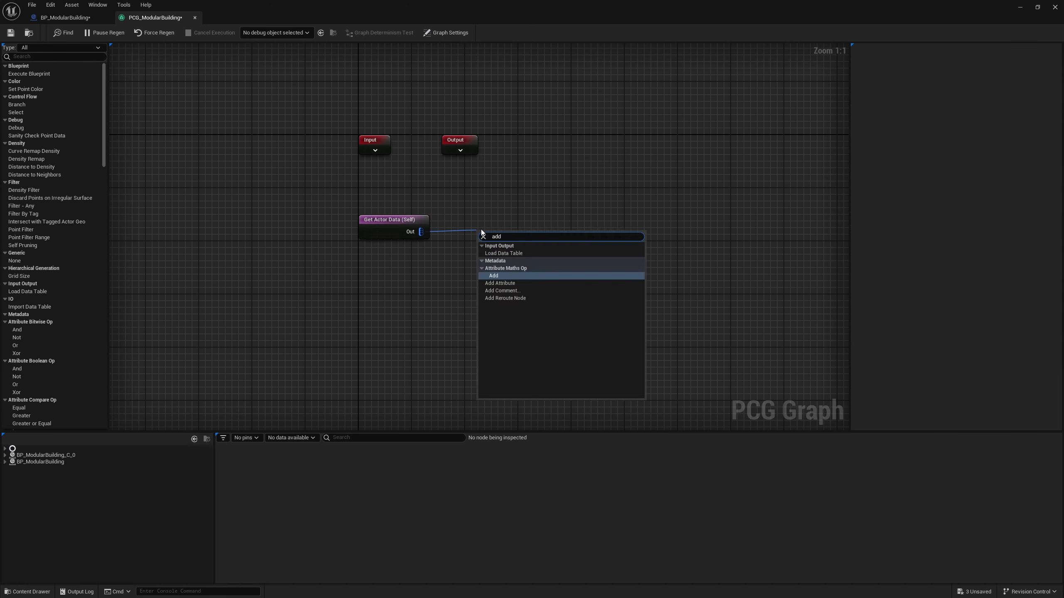
key(Down)
key(Return)
click(956, 75)
click(949, 76)
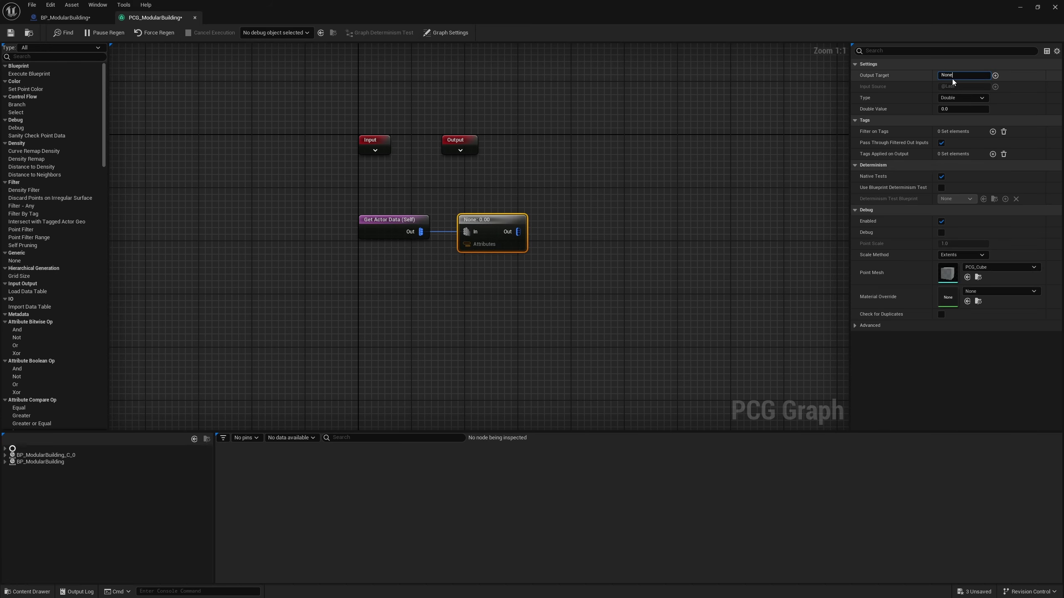
text(StaticMesh)
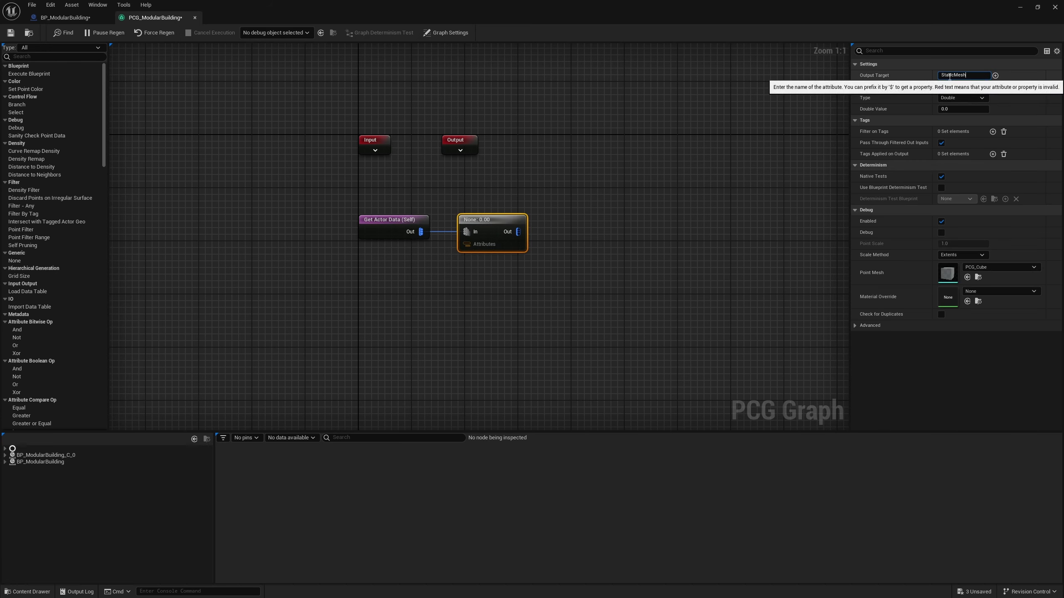
key(Return)
Add a Get StaticMesh parameter node and connect it to the Add Attribute node's Attributes input
right_click(375, 273)
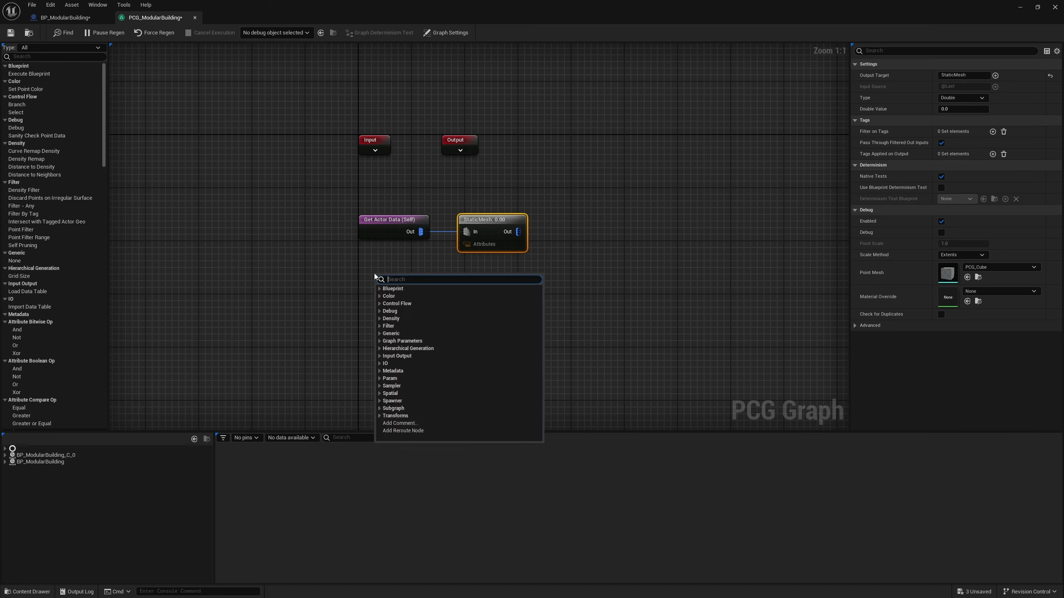
text(get)
key(Return)
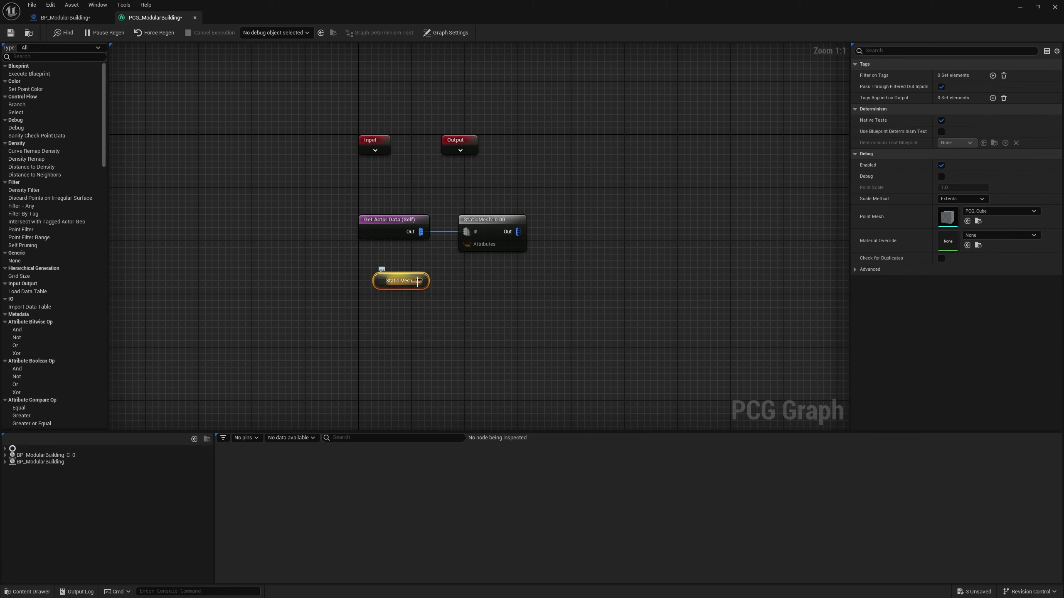
drag(467, 244, 468, 244)
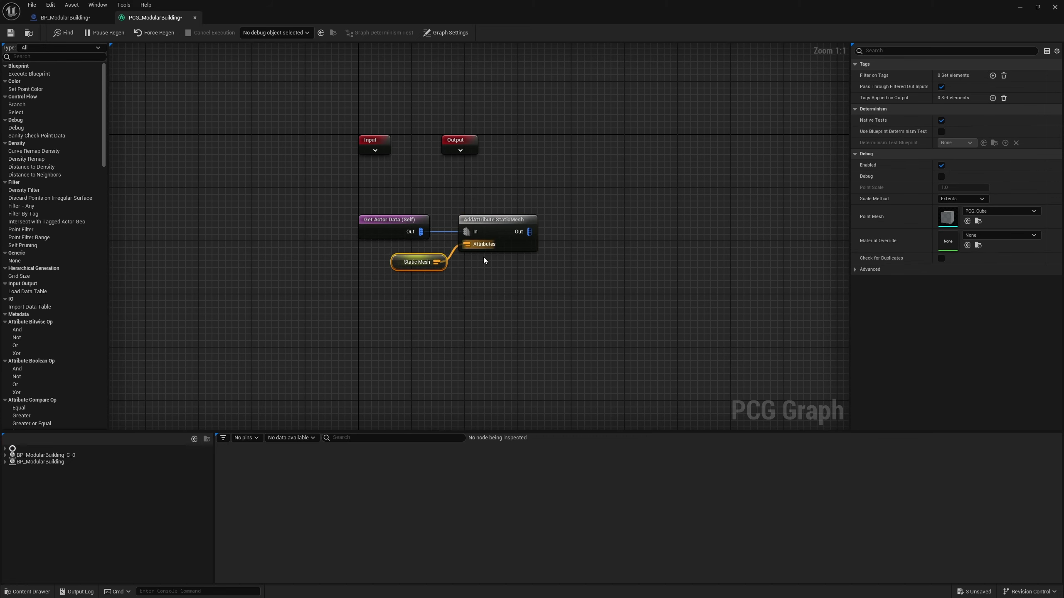
click(495, 236)
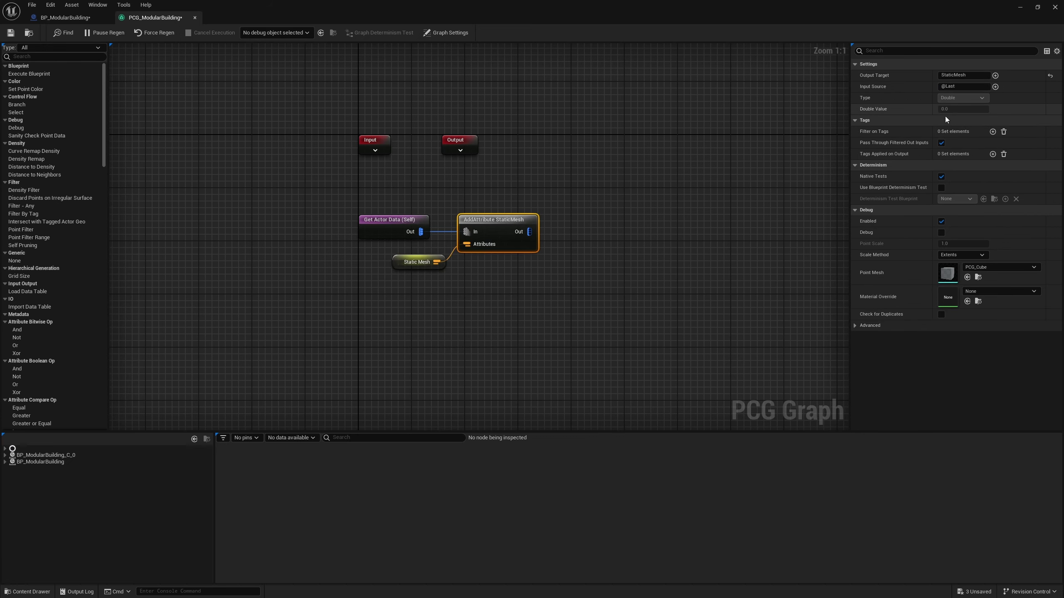
Add a Static Mesh Spawner fed by the Add Attribute node's output and align it with the node row
drag(366, 212, 429, 216)
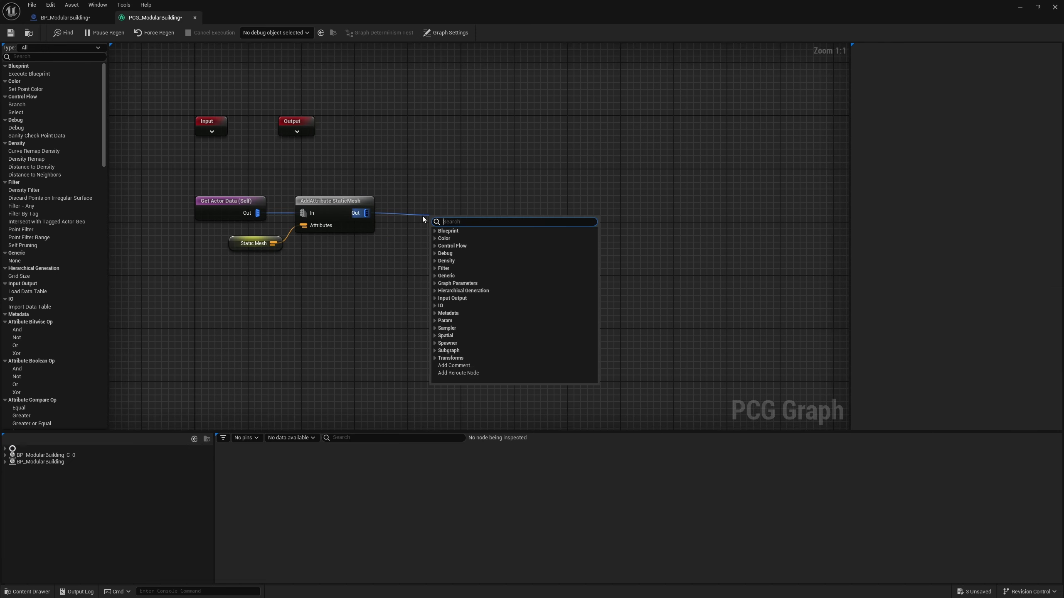
text(tatic)
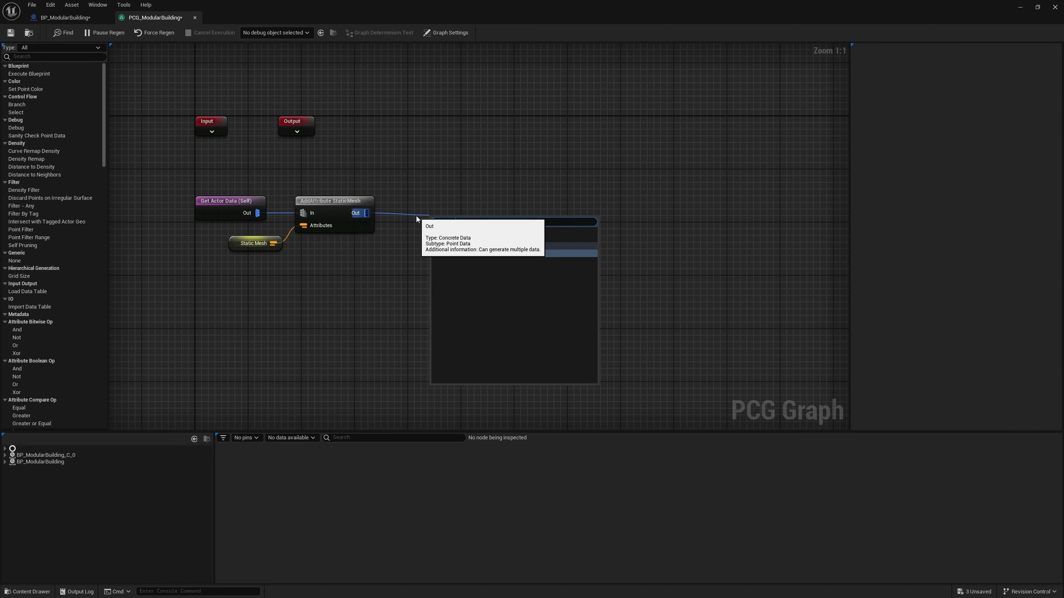
key(Return)
drag(478, 221, 450, 202)
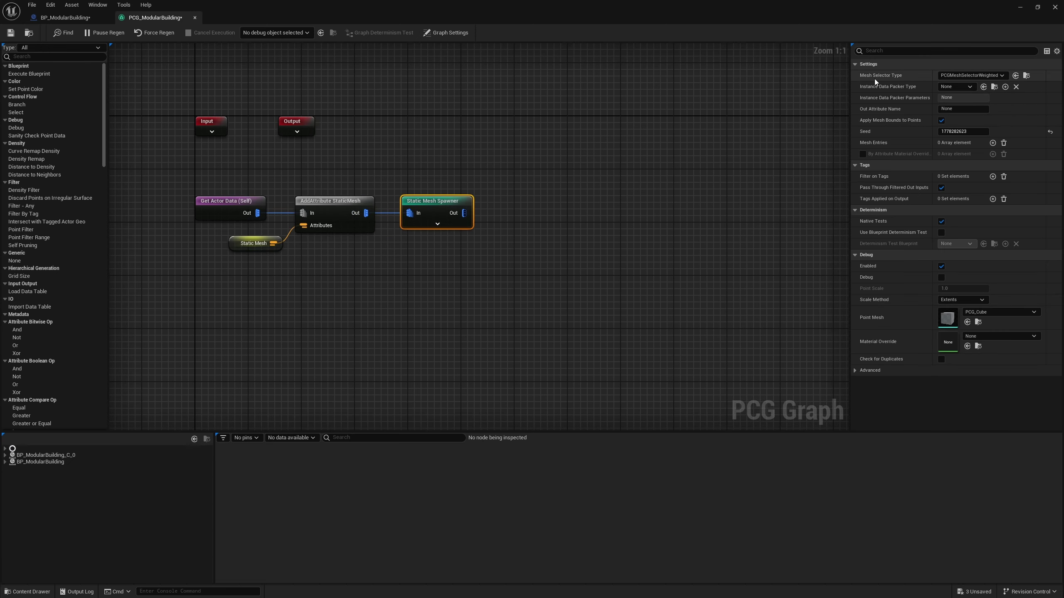
Set the spawner's Mesh Selector Type to PCGMeshSelectorByAttribute and its Attribute Name to StaticMesh
click(989, 78)
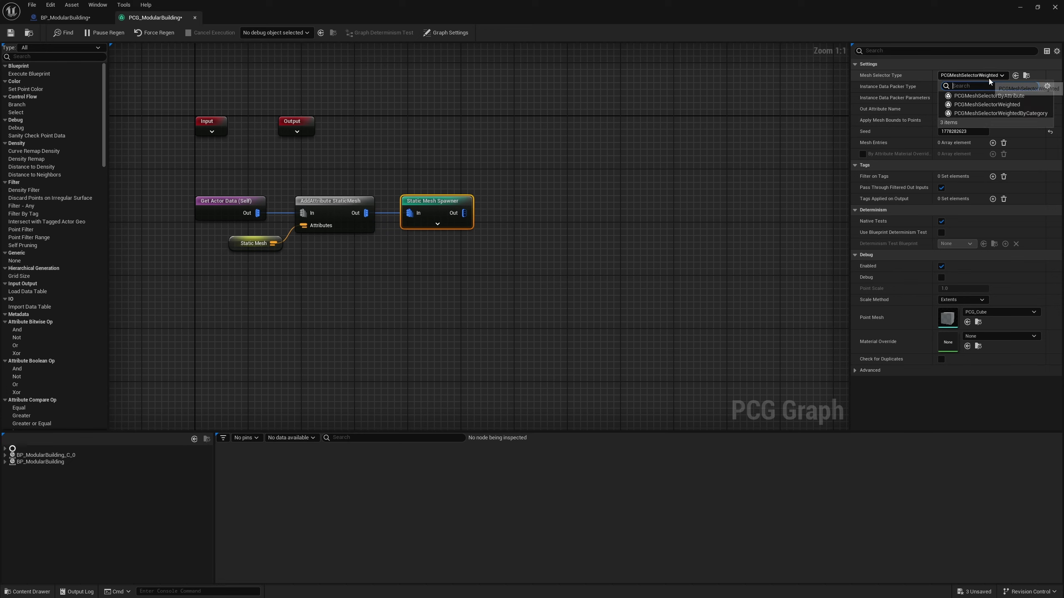
click(1005, 98)
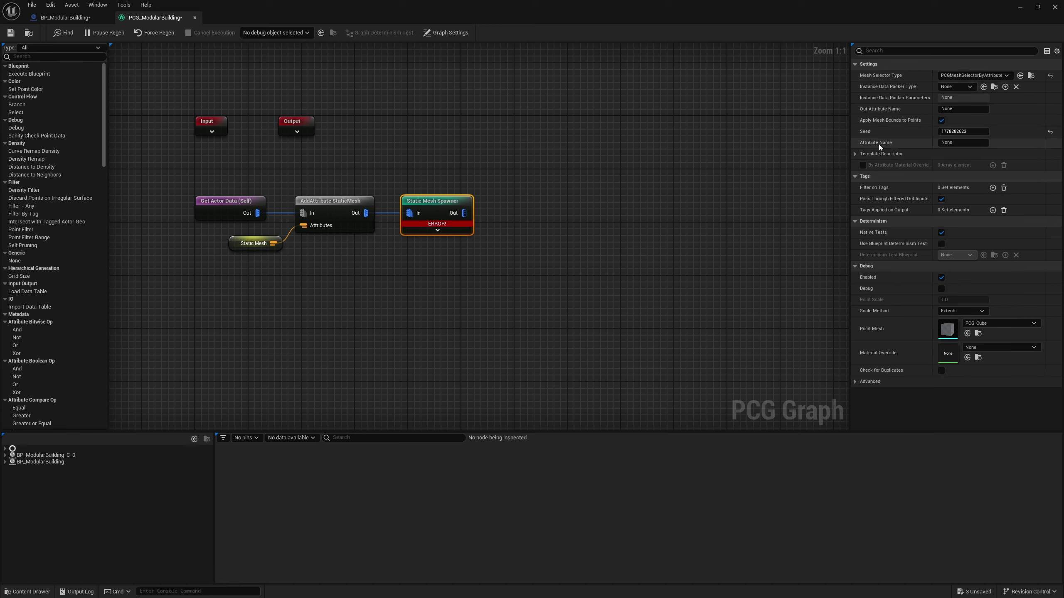
click(951, 142)
text(StaticMesh)
key(Return)
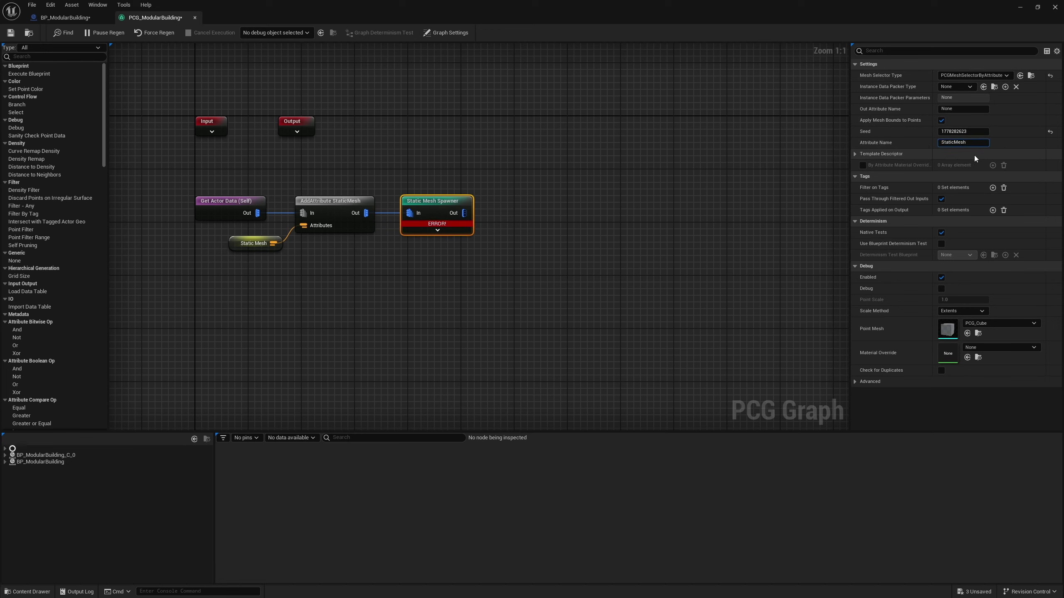
In the level, assign SM_BLD_body_v06_02 as BP_ModularBuilding's Static Mesh and move the building to about X -770, Y 180
drag(609, 9, 458, 469)
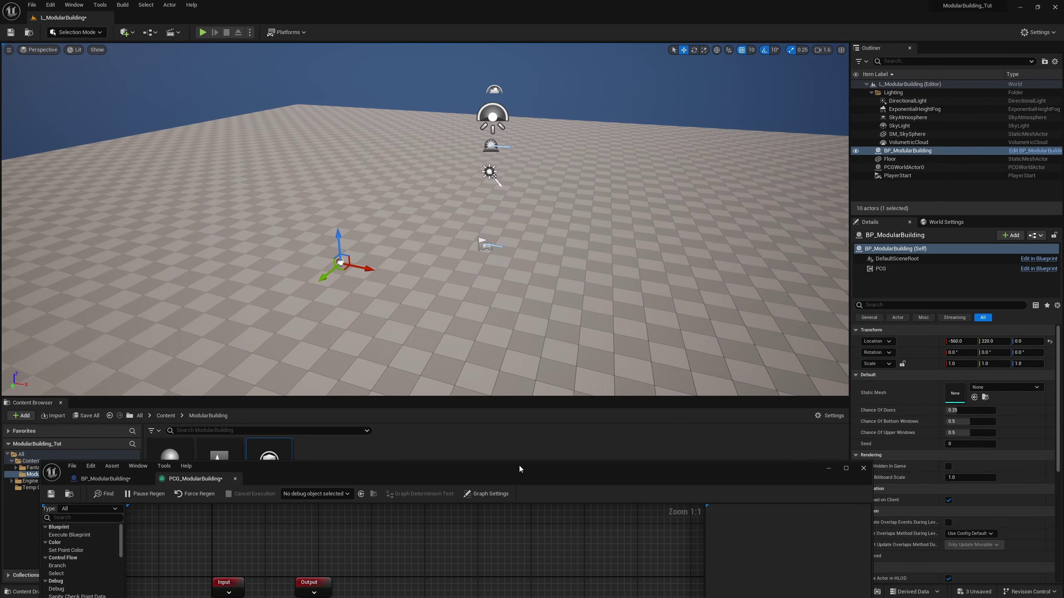
click(316, 484)
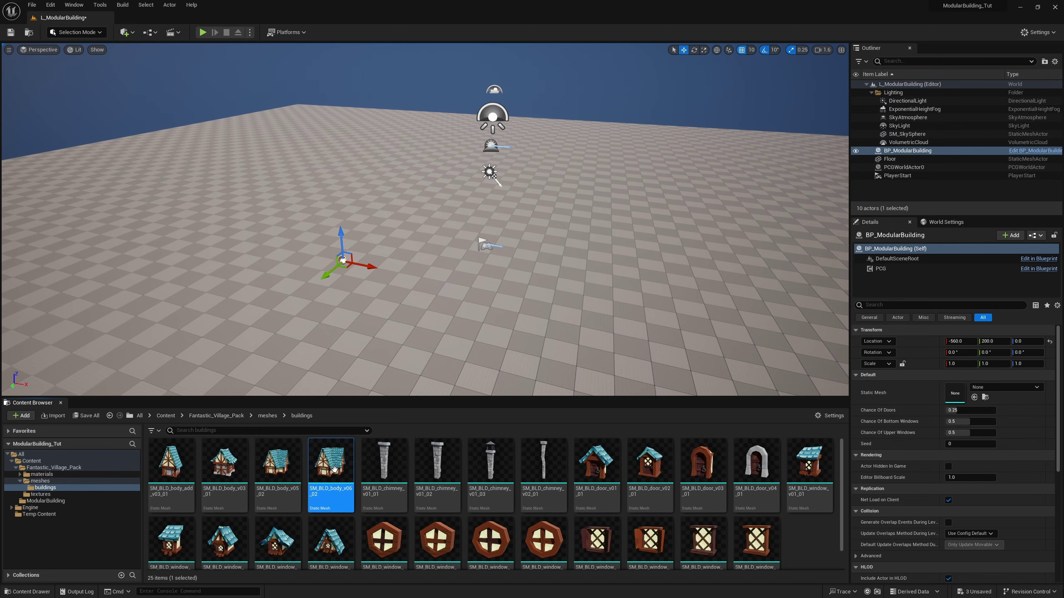
drag(333, 470, 958, 398)
right_drag(432, 317, 422, 310)
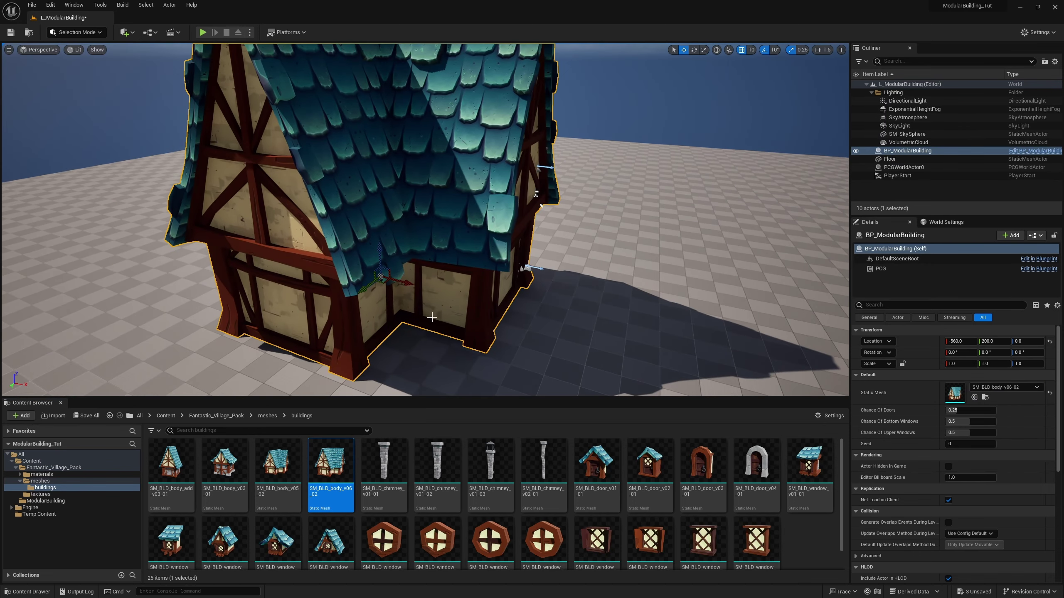
drag(364, 294, 361, 266)
Try SM_BLD_body_v05_02 and the v03 body mesh as the building's Static Mesh
drag(278, 460, 1001, 393)
drag(224, 460, 997, 392)
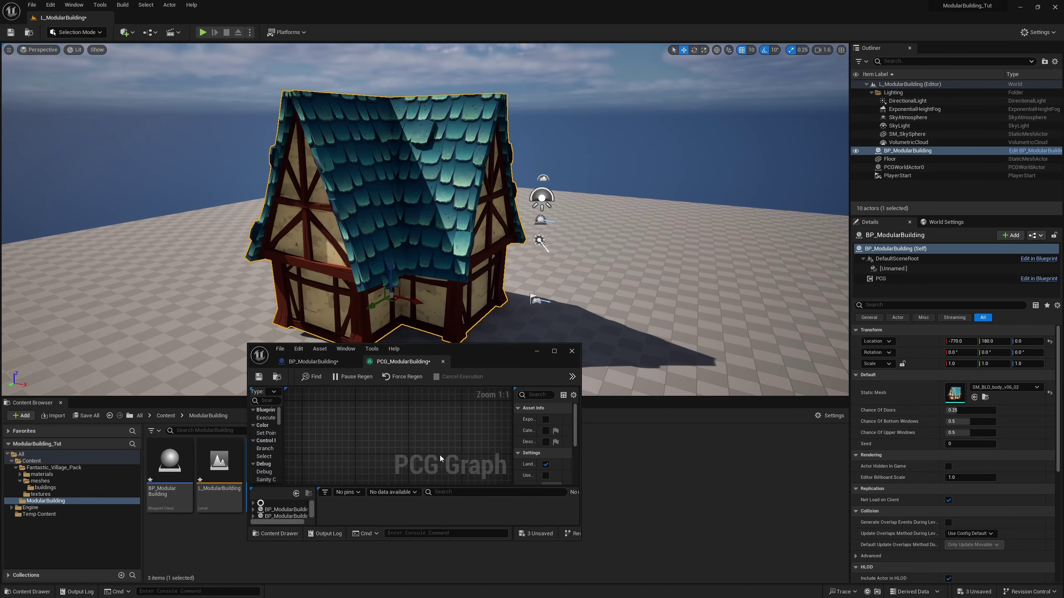
right_drag(447, 209, 482, 257)
right_drag(352, 138, 347, 131)
right_drag(666, 151, 561, 151)
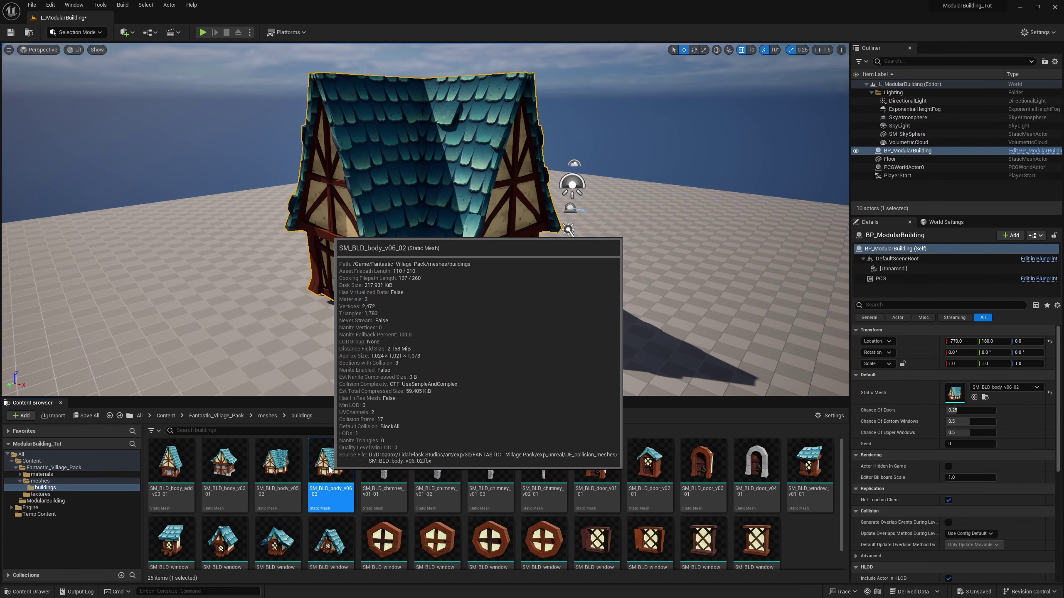
Open the SM_BLD_body_v06_02 mesh for editing and add a socket named Door to it
double_click(326, 467)
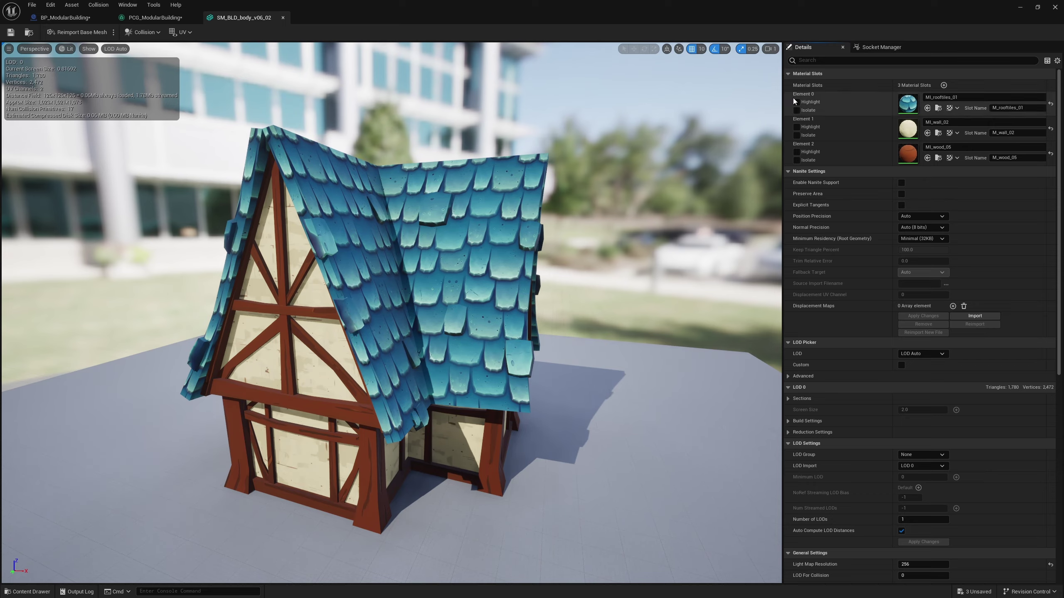
click(878, 46)
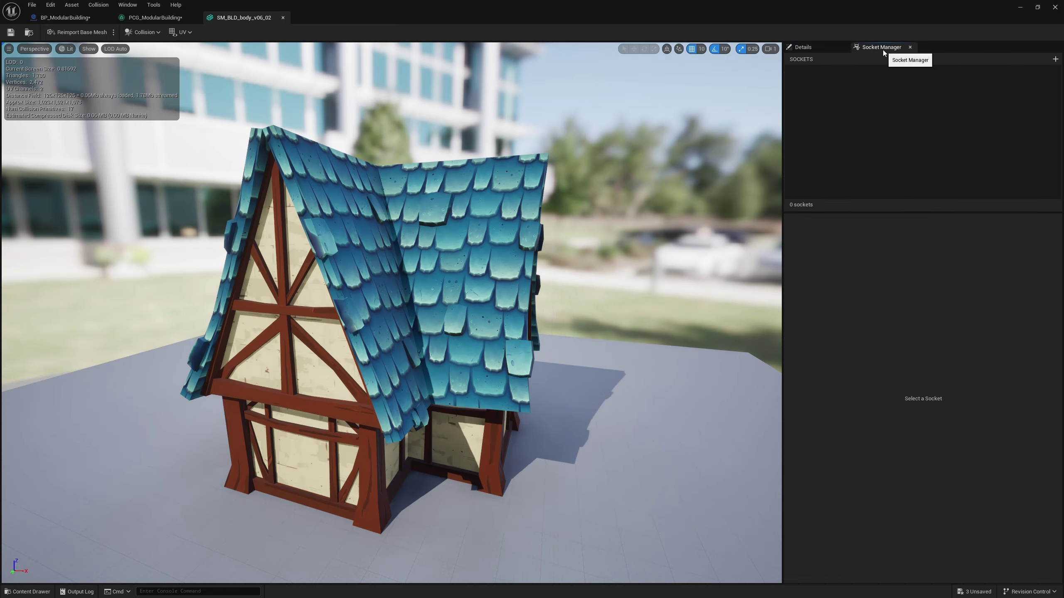
click(128, 5)
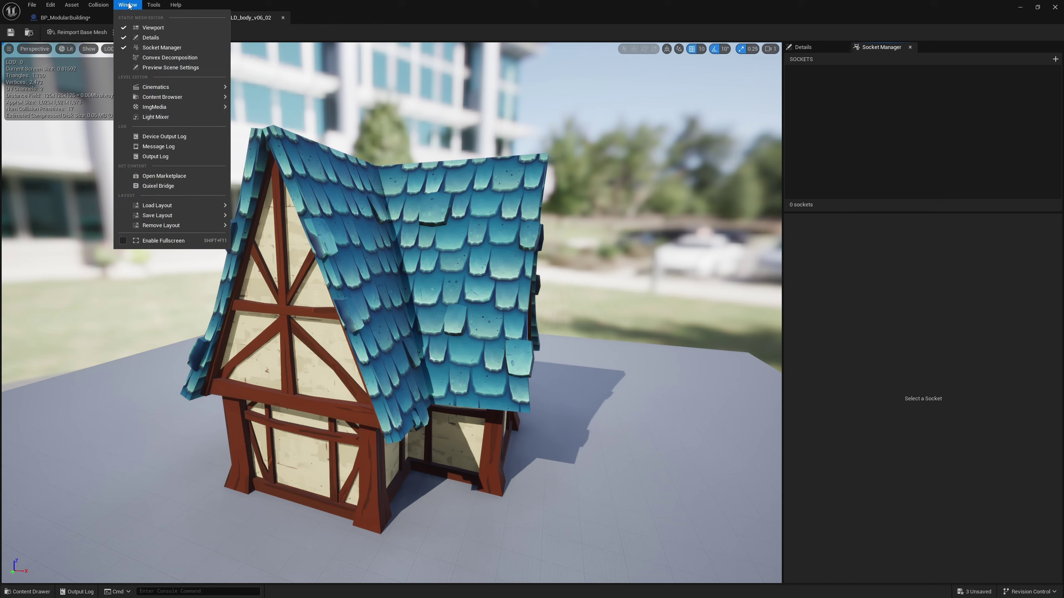
click(154, 48)
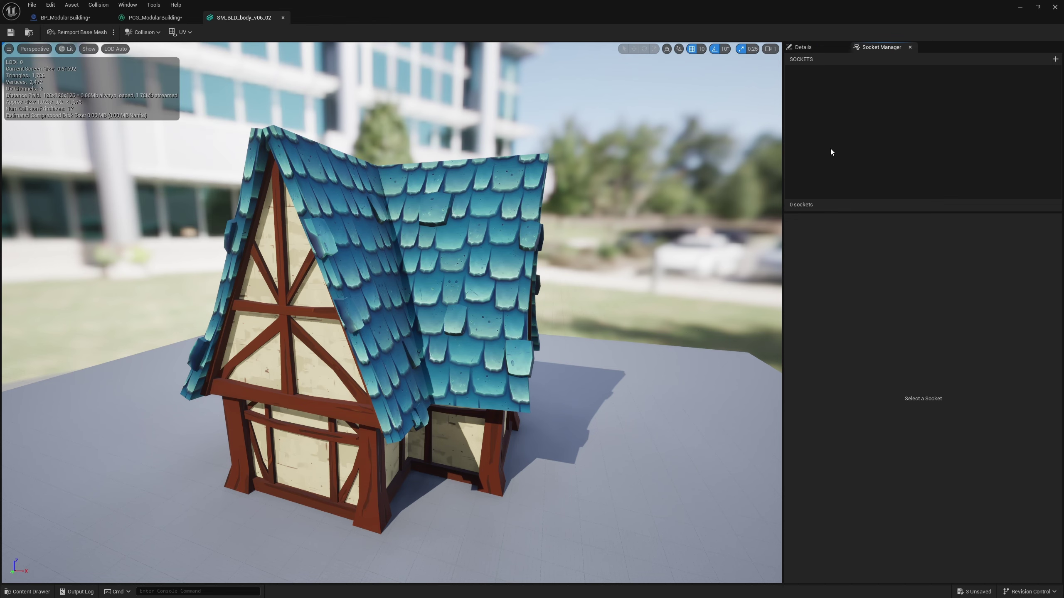
click(1053, 61)
text(Door)
key(Return)
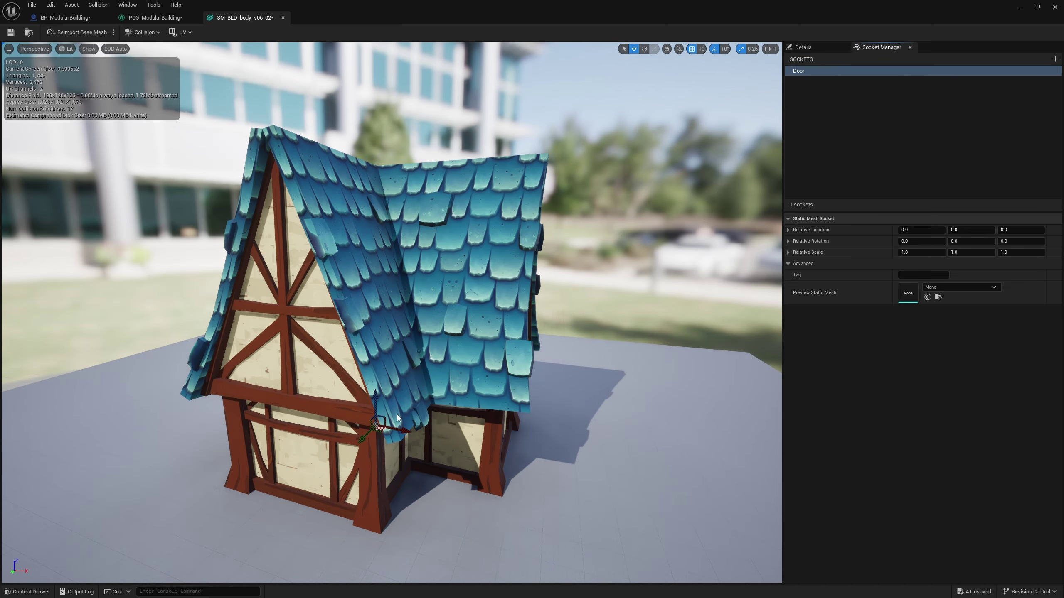
Move the Door socket to Y 560 at the gable wall, tag it Door and preview it with SM_BLD_door_v03_01
middle_drag(393, 428, 337, 443)
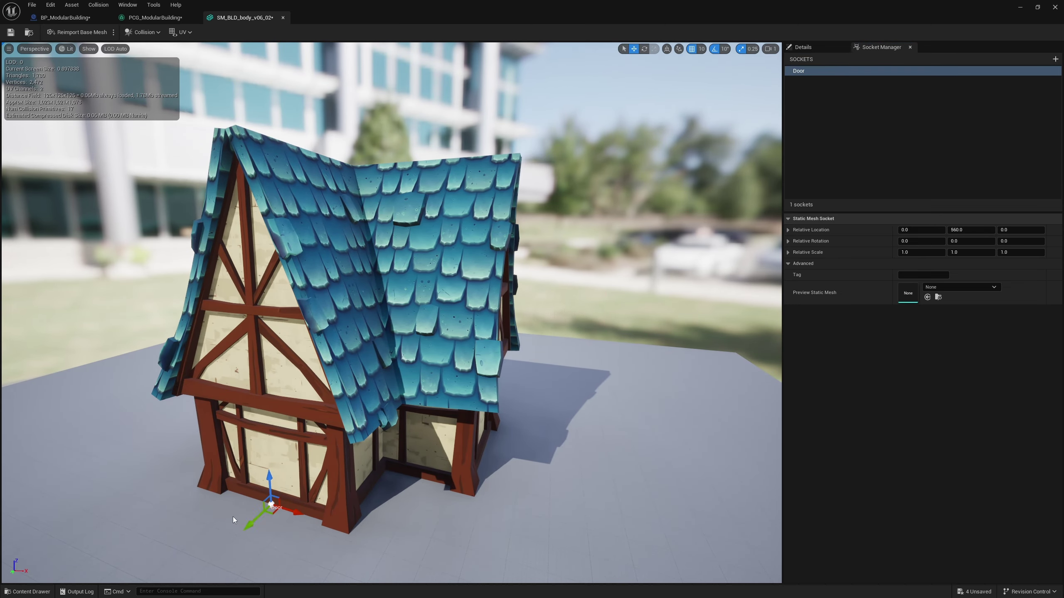
right_drag(232, 520, 281, 545)
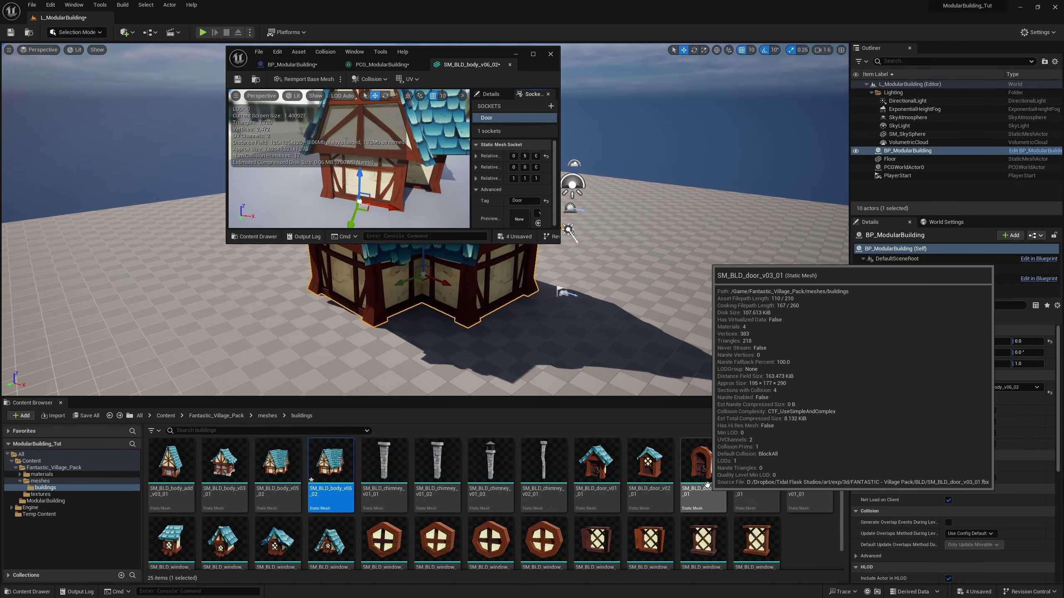
click(701, 486)
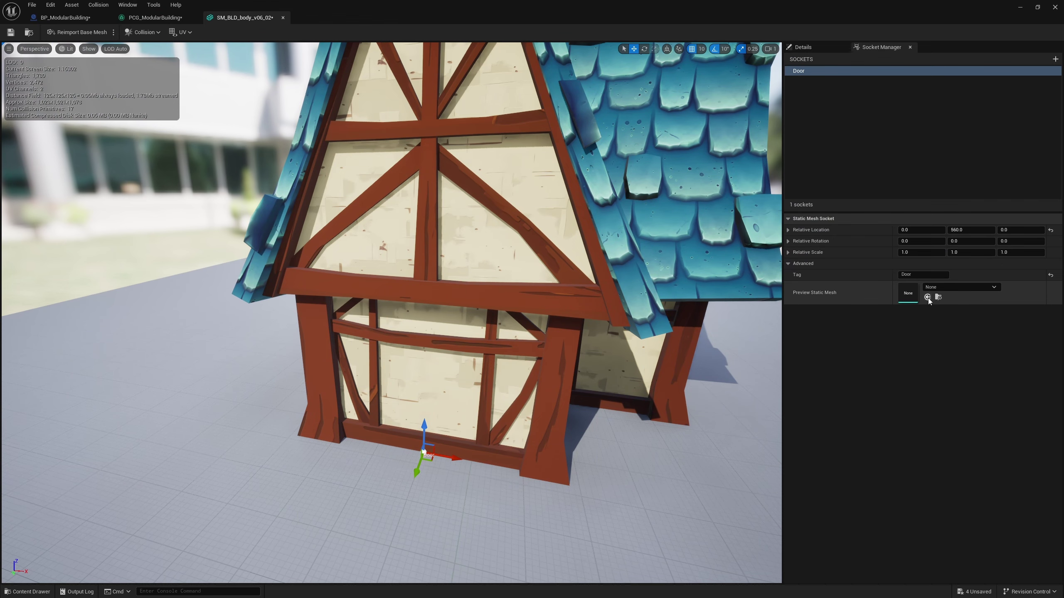
click(927, 298)
key(d)
right_drag(549, 407, 553, 408)
drag(356, 426, 383, 427)
key(a)
right_drag(432, 393, 448, 395)
Duplicate the Door socket onto the inner corner wall and the other gable, setting the gable copy at X 560 with 270° rotation
click(822, 71)
key(ctrl+d)
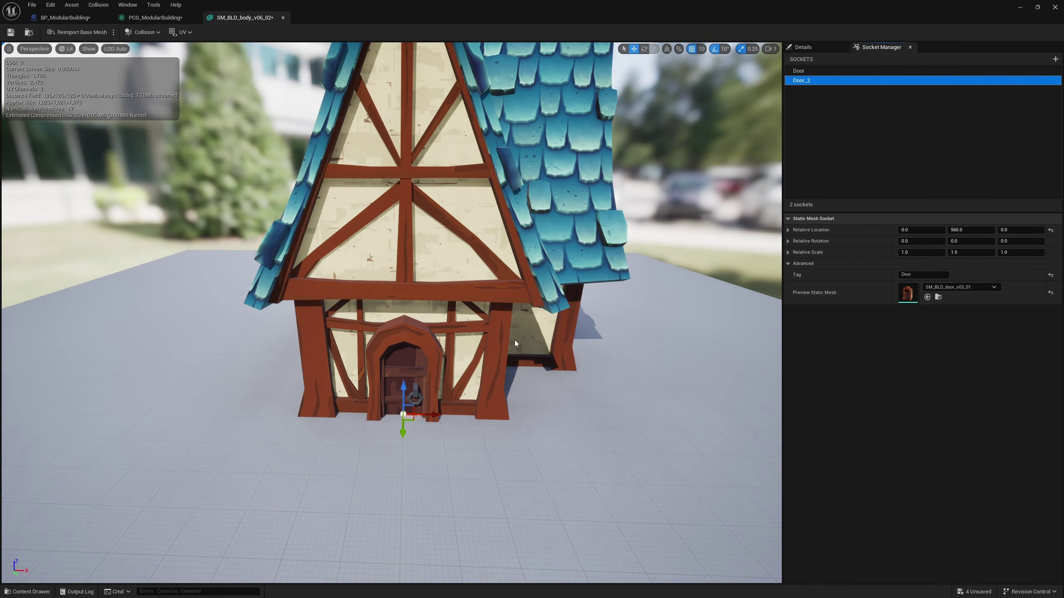
key(d)
right_drag(515, 344, 436, 344)
drag(234, 419, 402, 411)
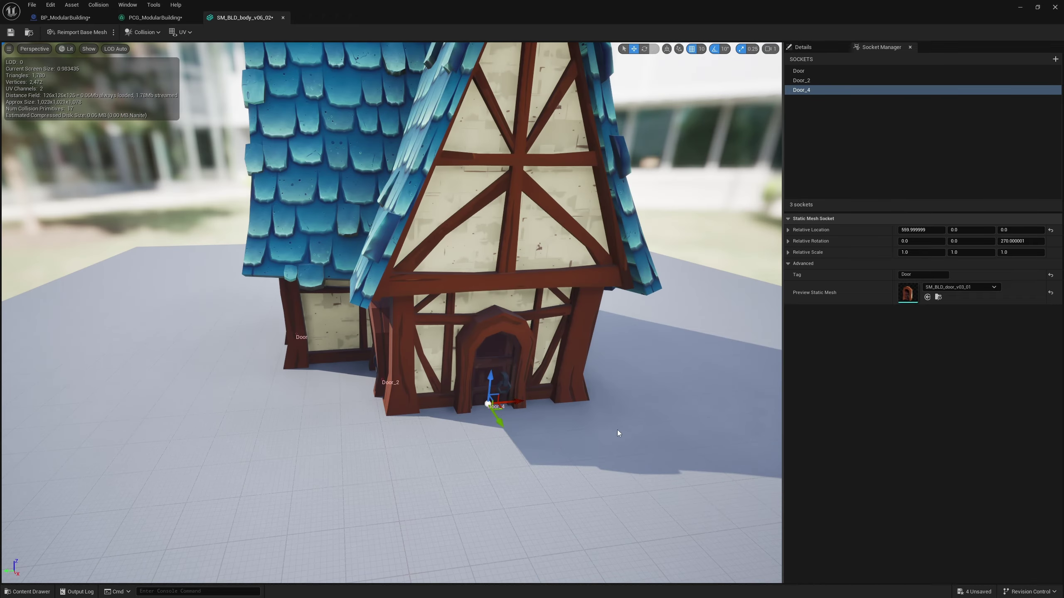
drag(618, 434, 397, 436)
right_drag(645, 401, 648, 401)
key(a)
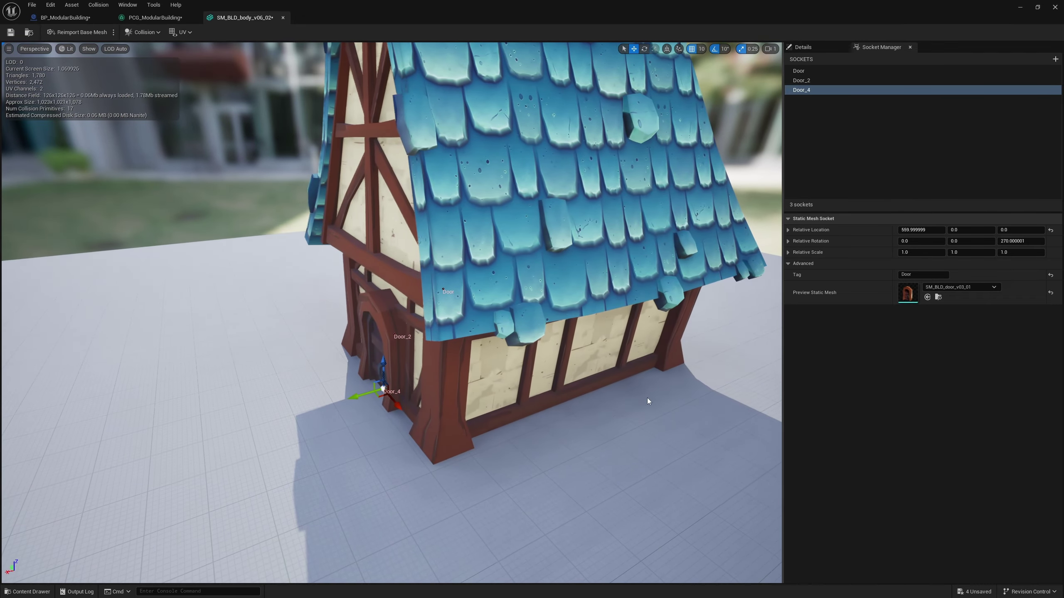
Place further door socket copies along the remaining walls and name the set Door_1 to Door_7
click(821, 98)
click(819, 91)
key(ctrl+d)
drag(380, 397, 541, 465)
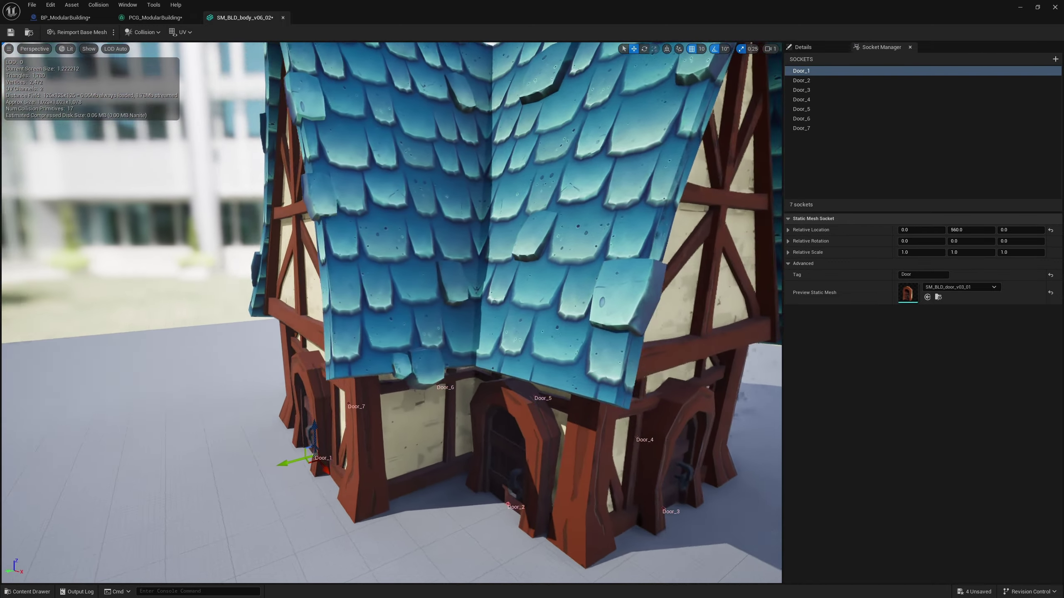
alt+drag(392, 313, 302, 308)
alt+drag(524, 395, 245, 376)
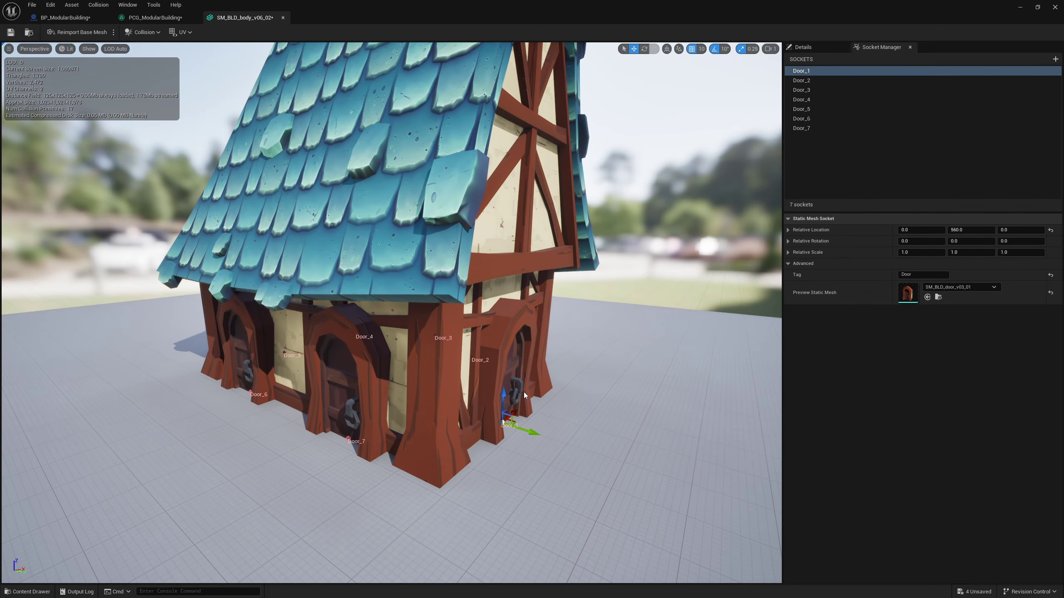
Clear the preview static mesh from all the door sockets, Door_1 to Door_7
click(820, 71)
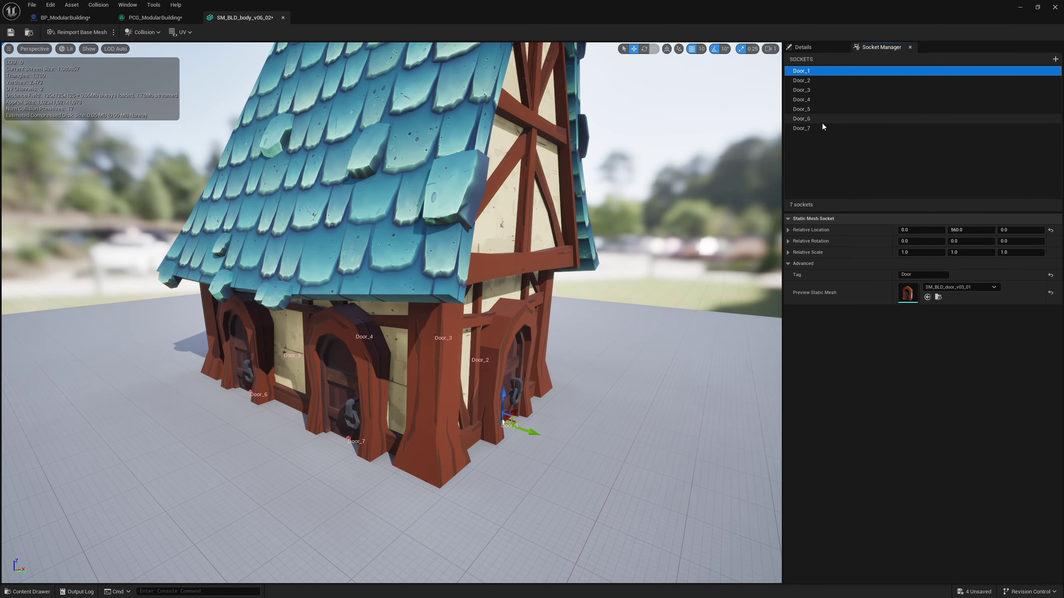
click(821, 129)
click(1050, 292)
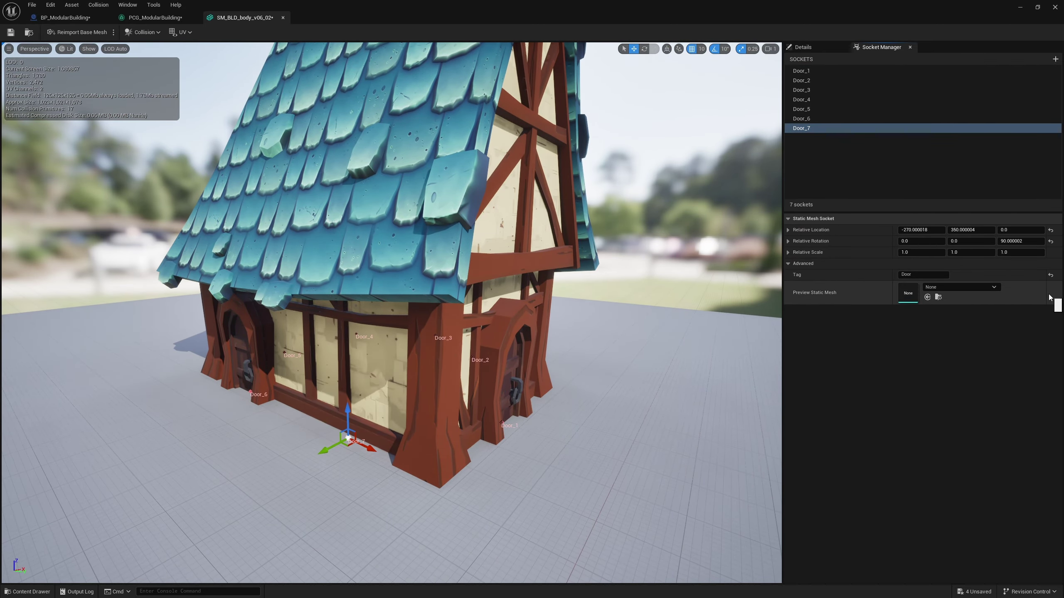
click(808, 118)
click(1051, 293)
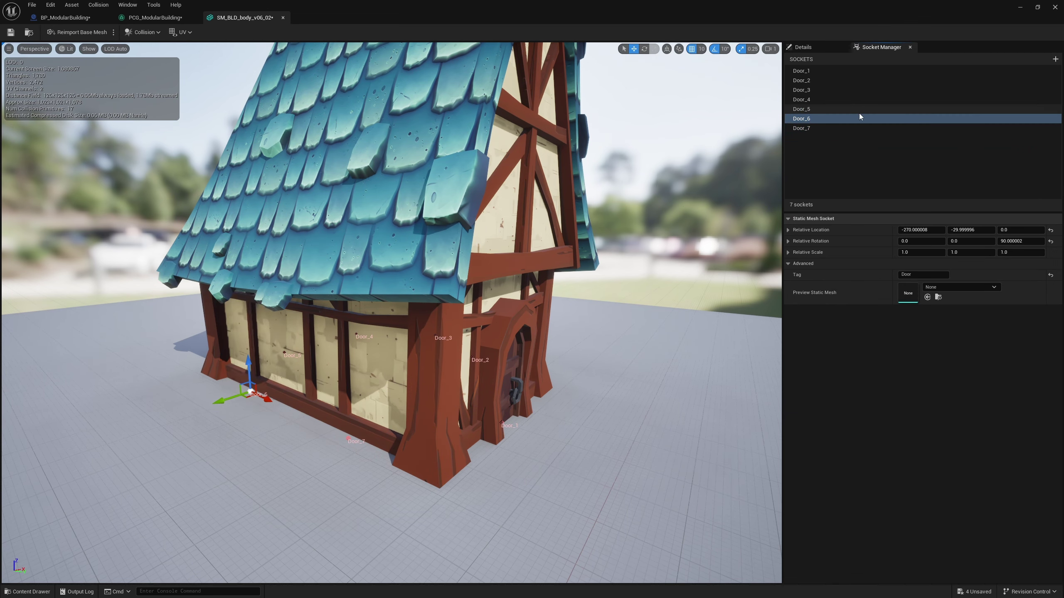
click(858, 110)
click(1050, 293)
click(814, 101)
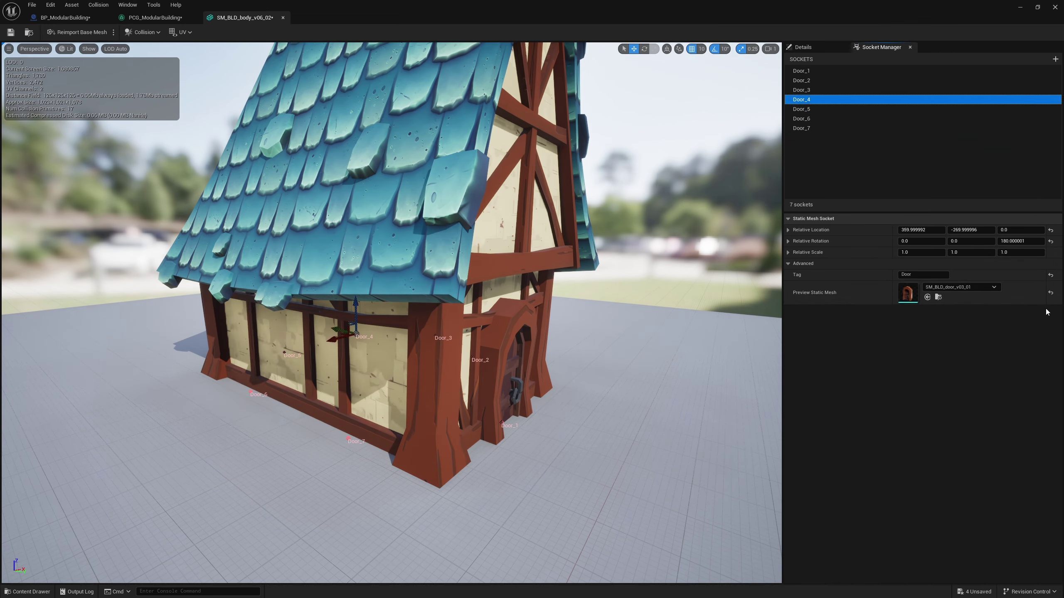
click(1051, 292)
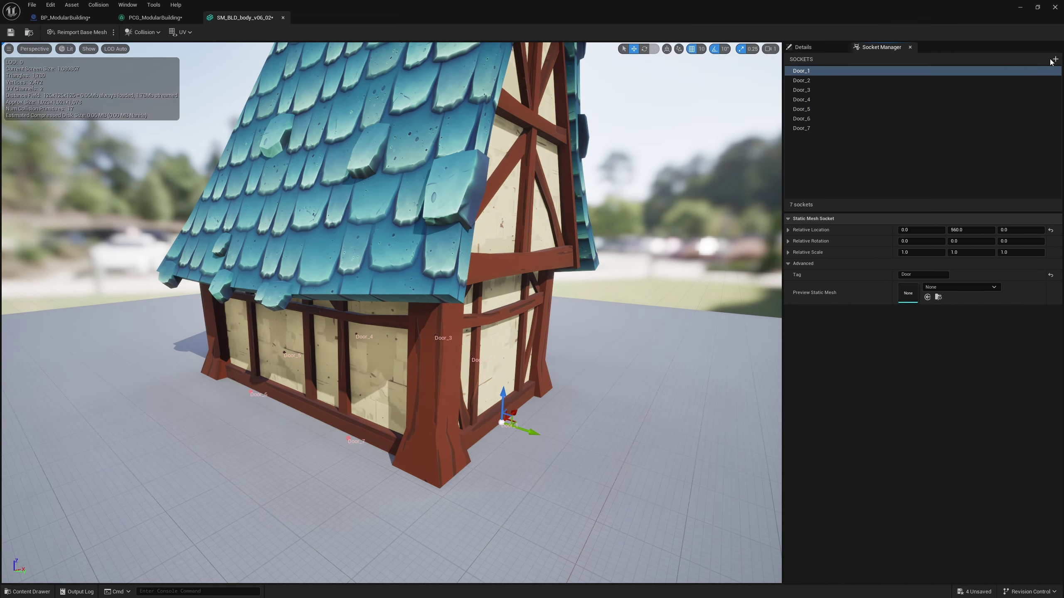
Add a socket named BottomWindows, tag it BottomWindow and preview it with SM_BLD_window_v08_01
click(1053, 59)
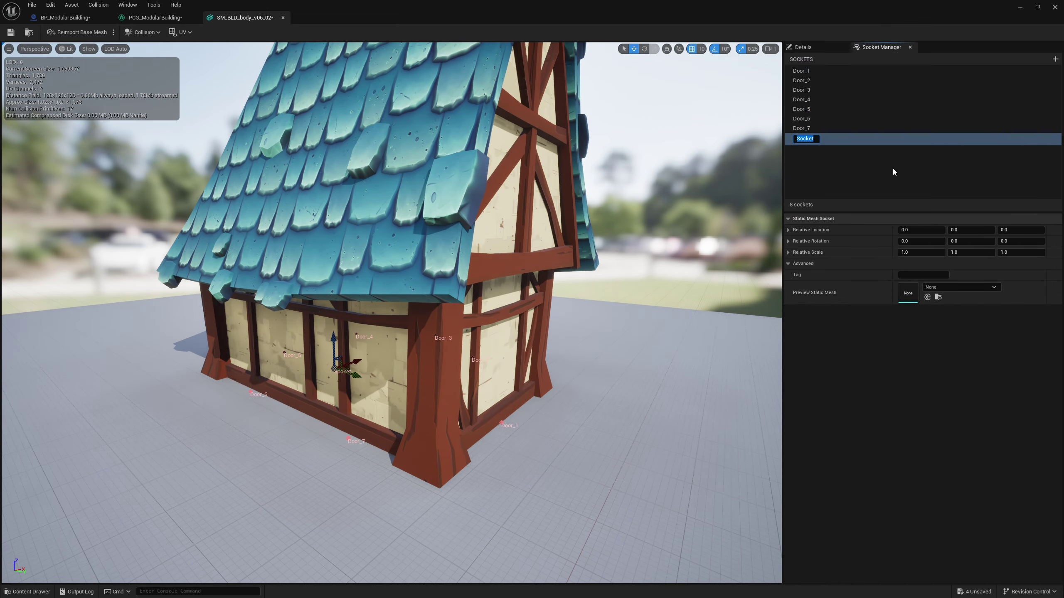
text(BottomWindows)
key(Return)
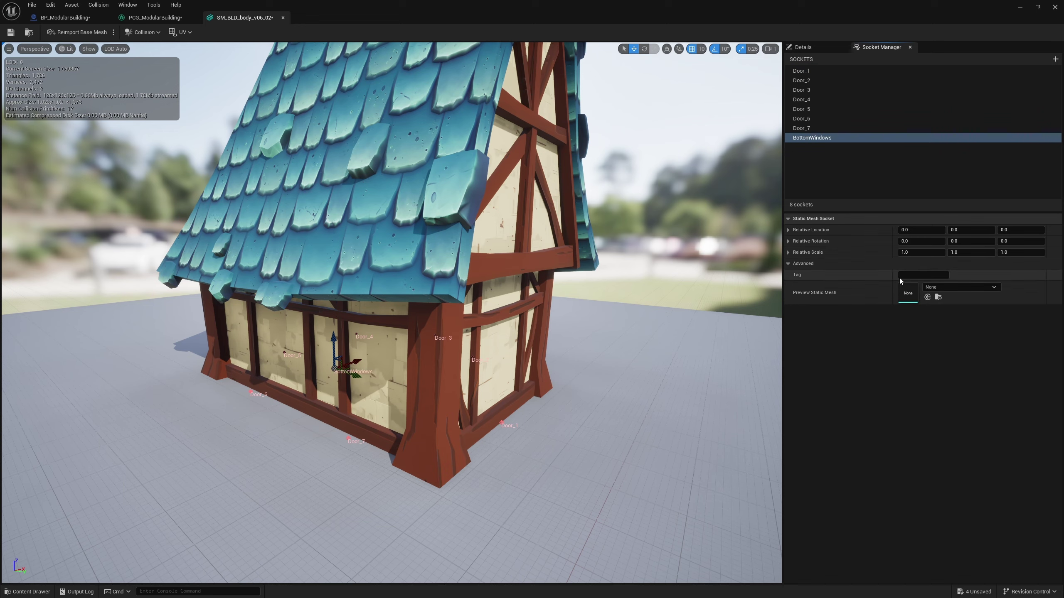
text(BottomWindows)
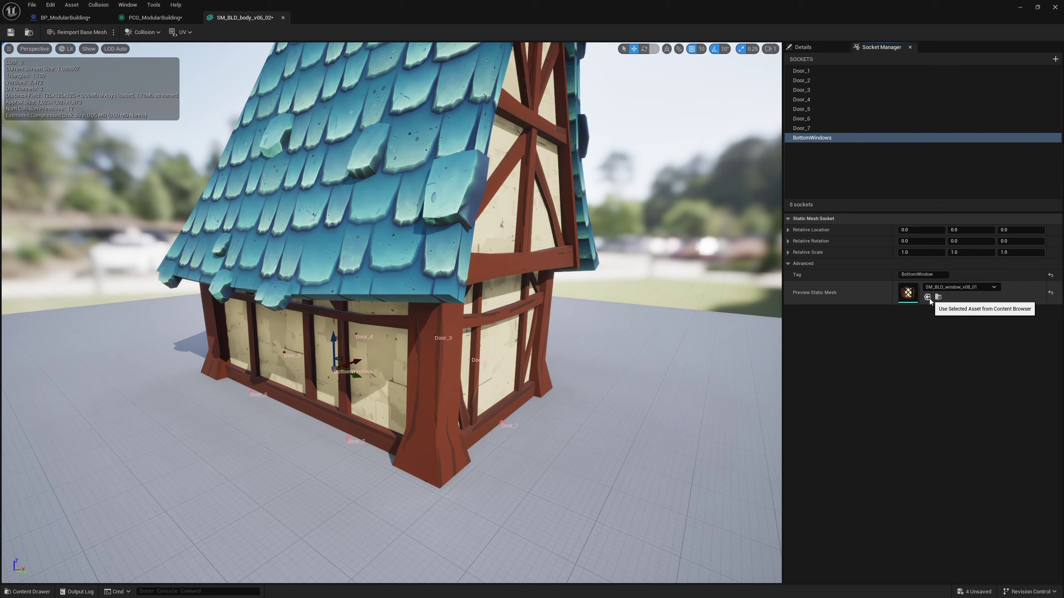
click(927, 297)
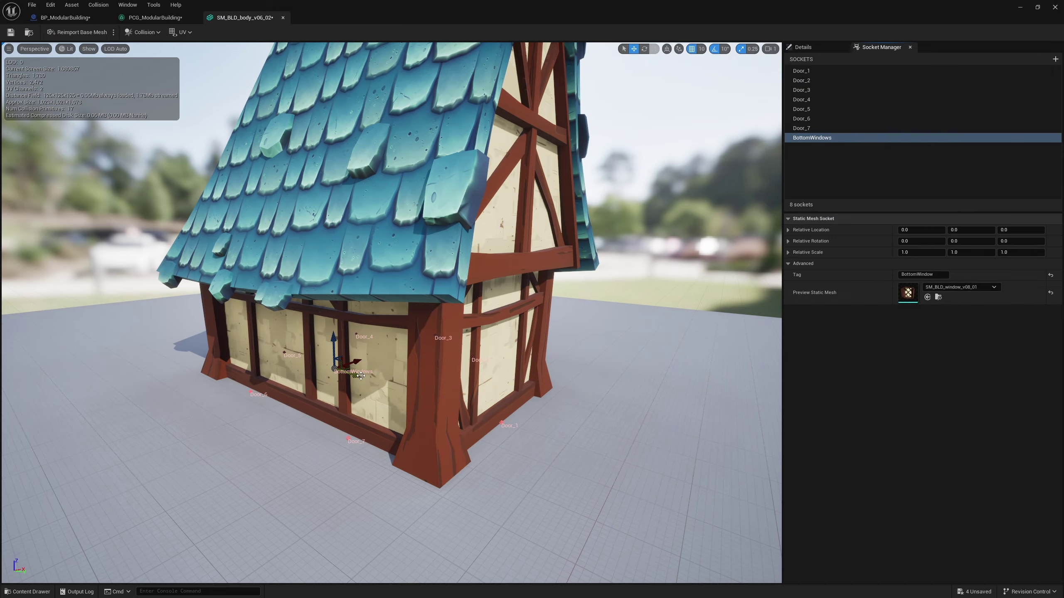
Place the bottom window socket at 0, 560, 250, scale it to 1.5 on all axes and rename it BottomWindow
drag(546, 413, 546, 285)
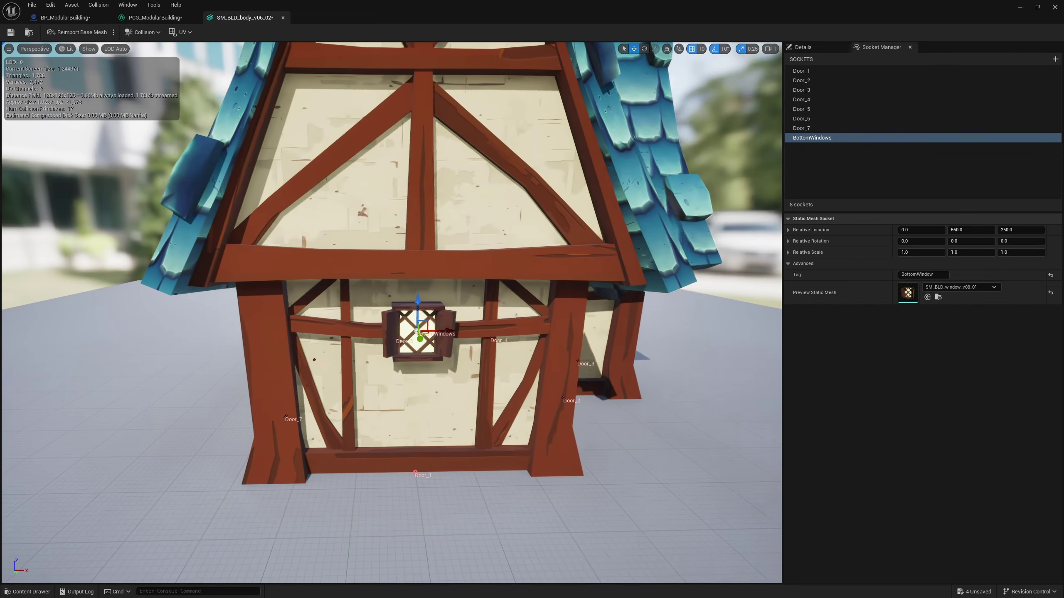
mouse_move(595, 335)
right_down()
mouse_move(569, 335)
mouse_move(565, 369)
mouse_move(595, 335)
right_up()
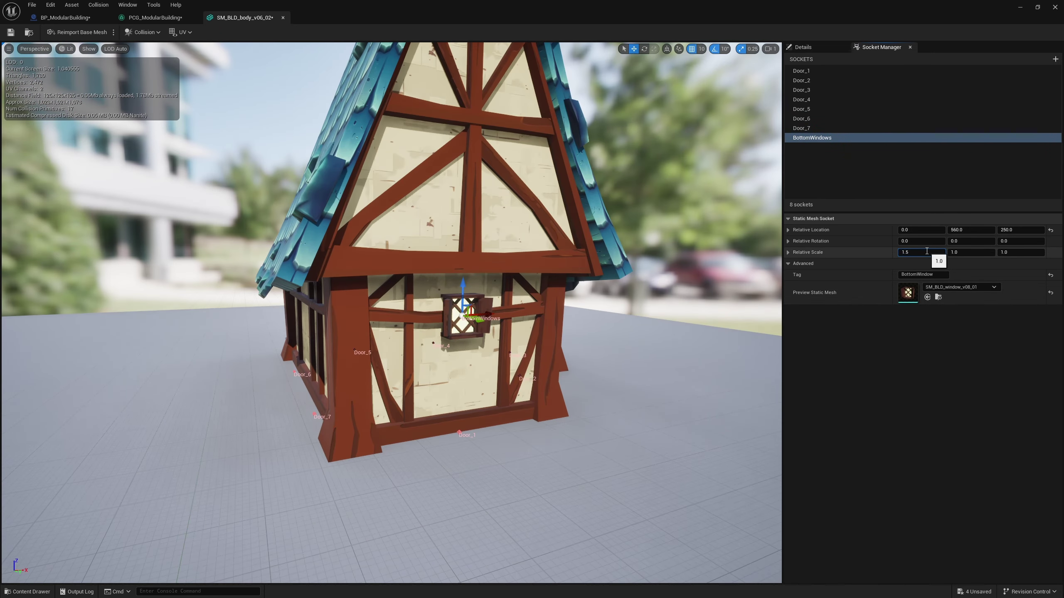
text(.5)
key(Return)
drag(441, 310, 588, 290)
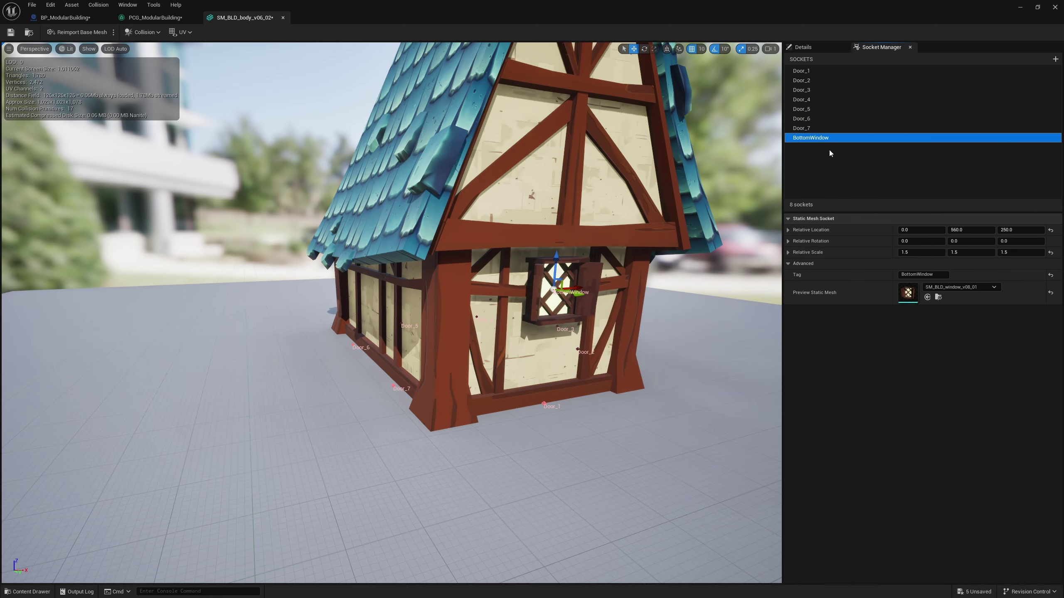
Duplicate the BottomWindow socket around the remaining ground-floor walls, turning each copy to face outward, with the last at about 390, 260, 230
key(ctrl+d)
right_drag(620, 285, 678, 289)
key(e)
drag(538, 366, 539, 366)
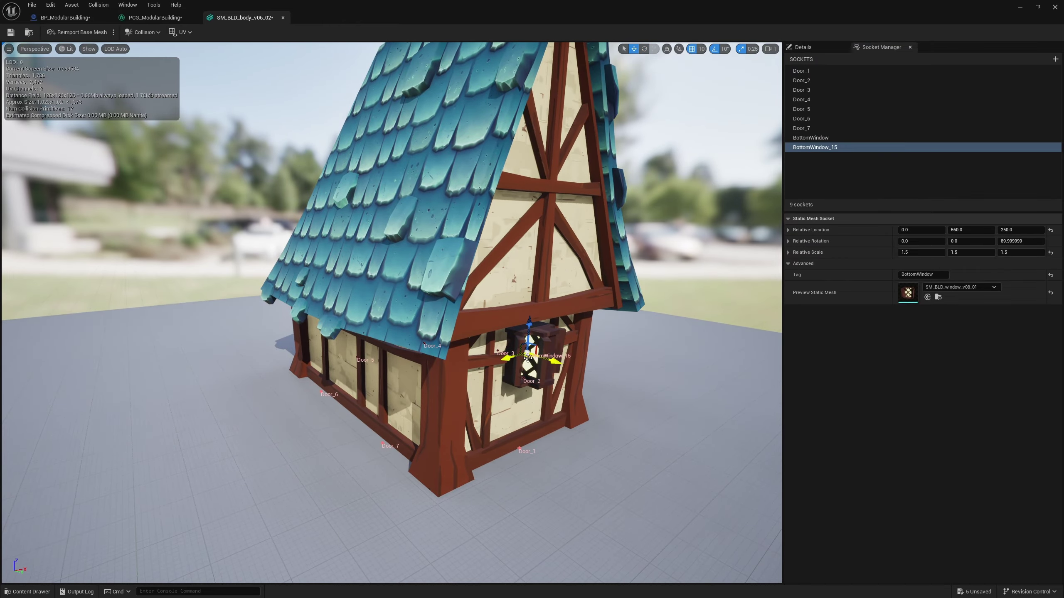
drag(529, 359, 392, 375)
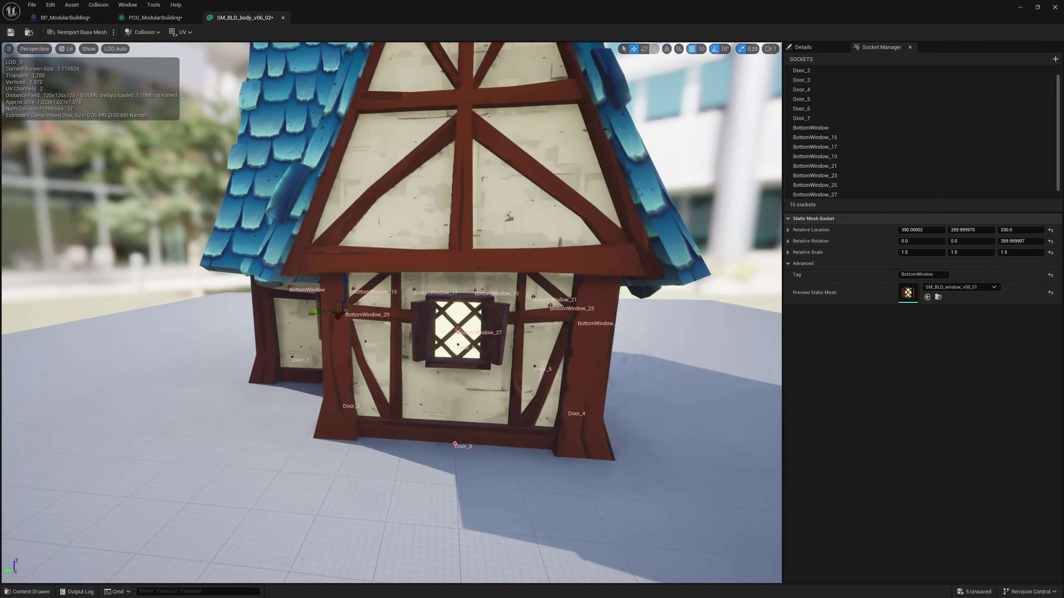
right_drag(544, 314, 189, 301)
alt+drag(545, 358, 520, 207)
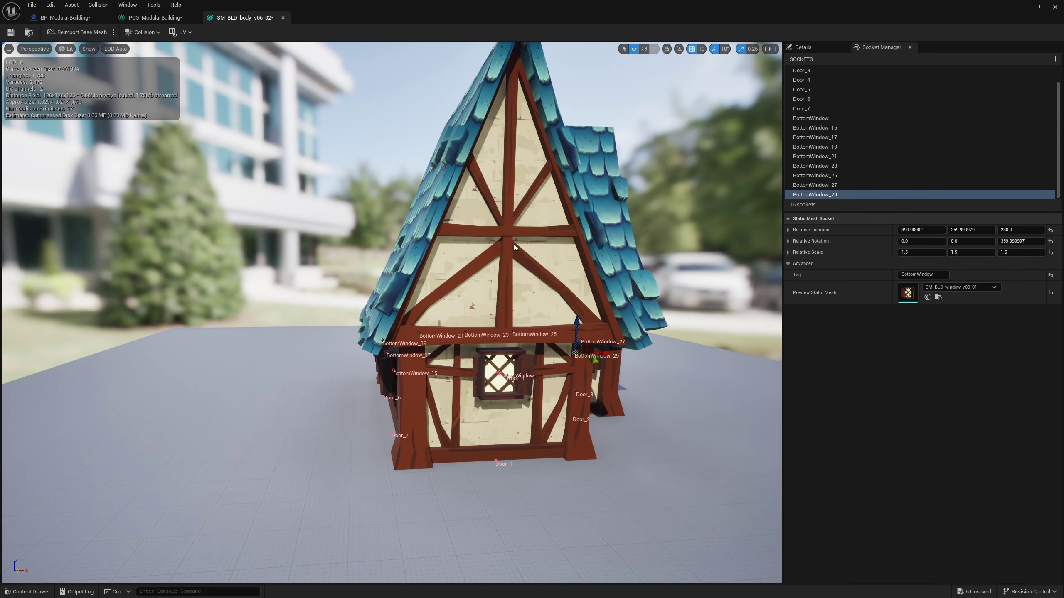
Add an UpperWindow socket at 0, 630, 570 on the gable and preview it with SM_BLD_window_v02_01
click(1057, 59)
text(UpperWindow)
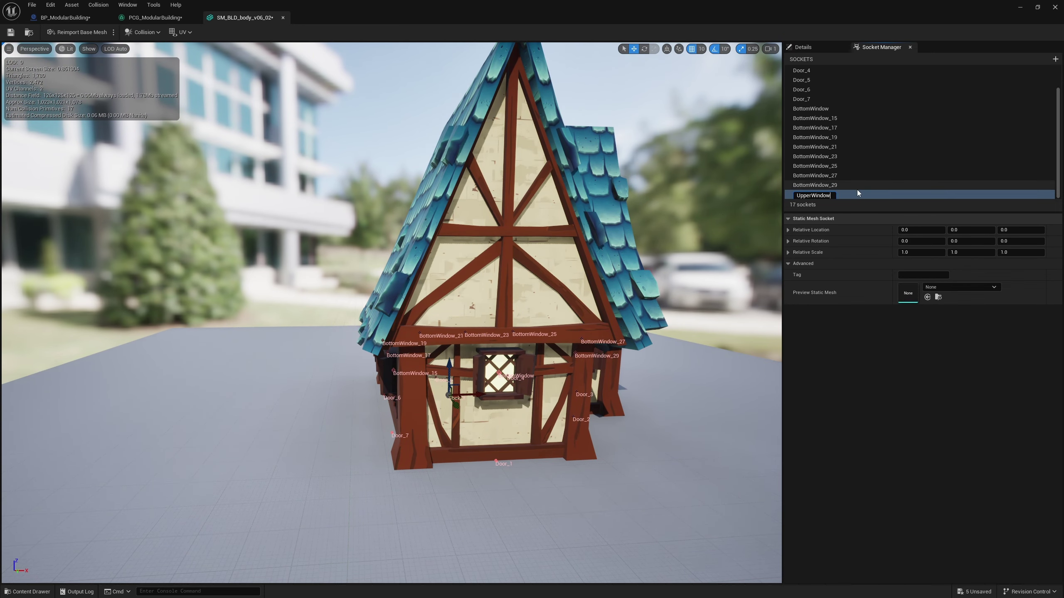
key(Return)
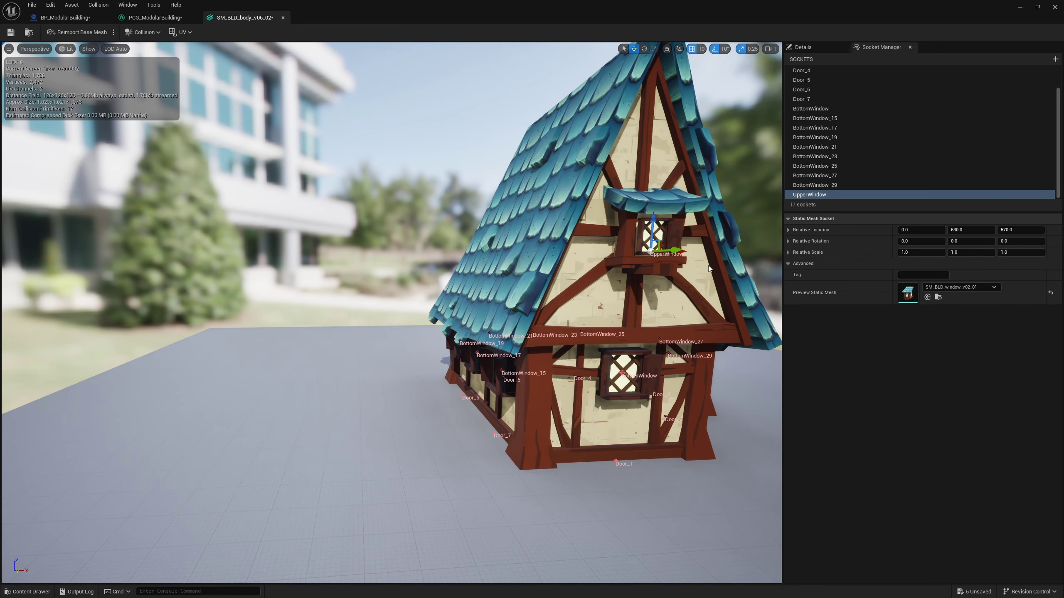
drag(708, 268, 590, 280)
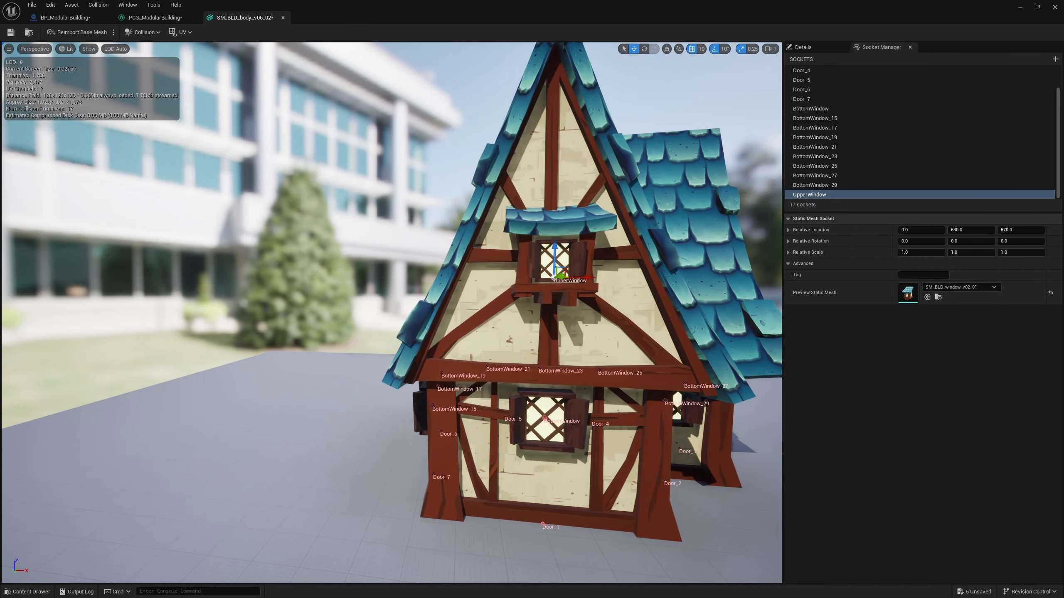
Duplicate the UpperWindow socket onto the upper wall of the other gable
right_drag(591, 219, 580, 218)
right_drag(769, 205, 754, 206)
key(d)
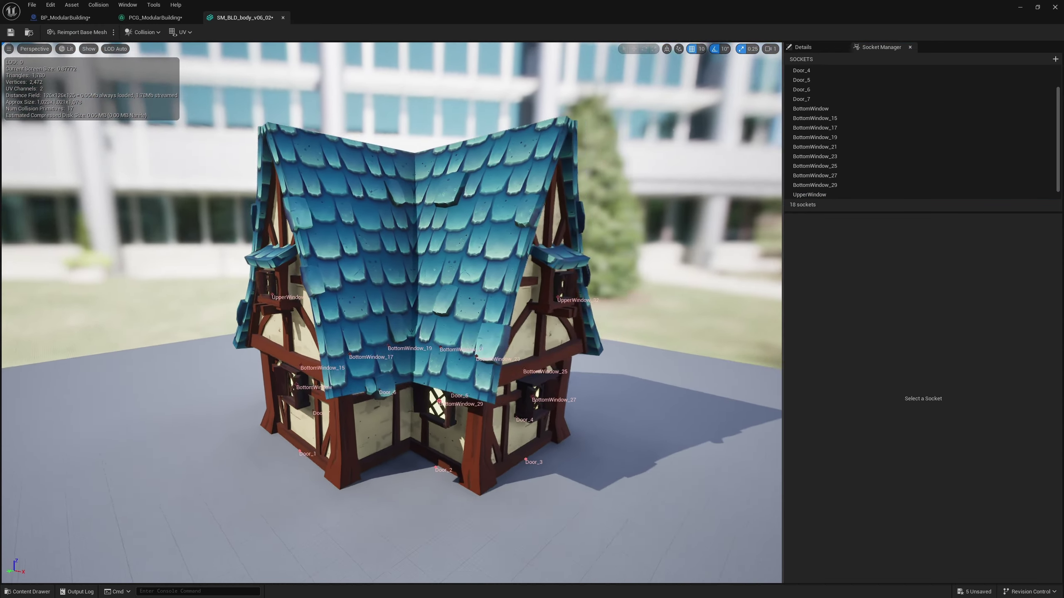
alt+drag(383, 465, 448, 464)
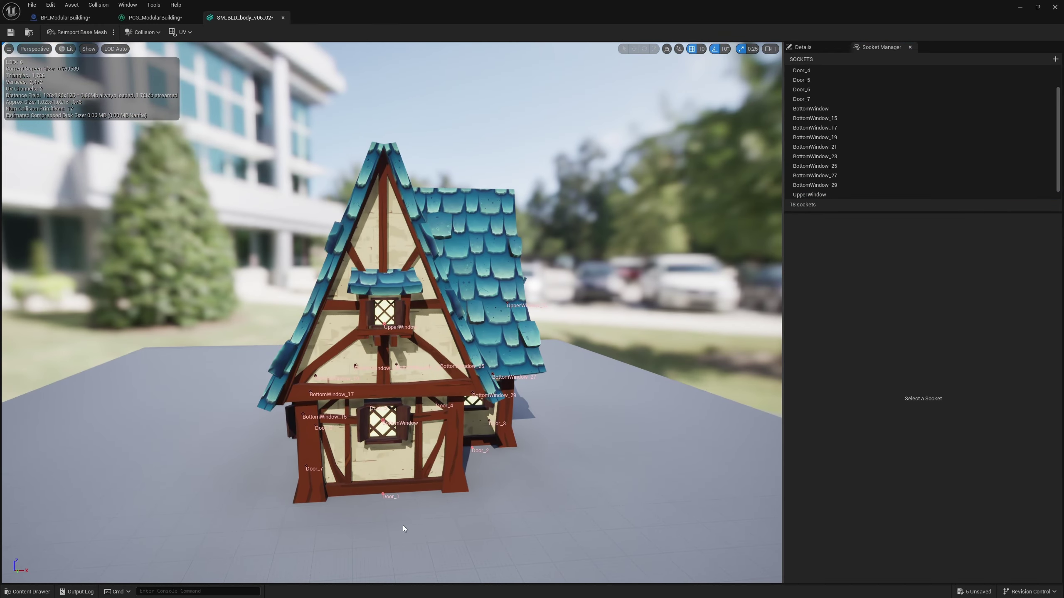
drag(424, 505, 359, 388)
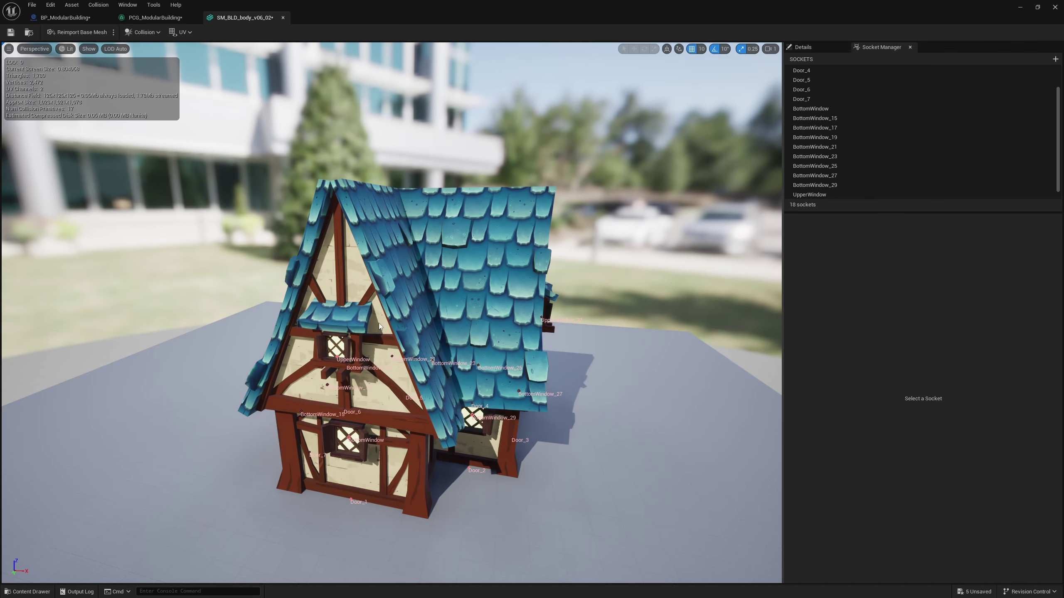
Add a socket named and tagged Chimney to the body mesh and preview it with SM_BLD_chimney_v01_01
click(1055, 60)
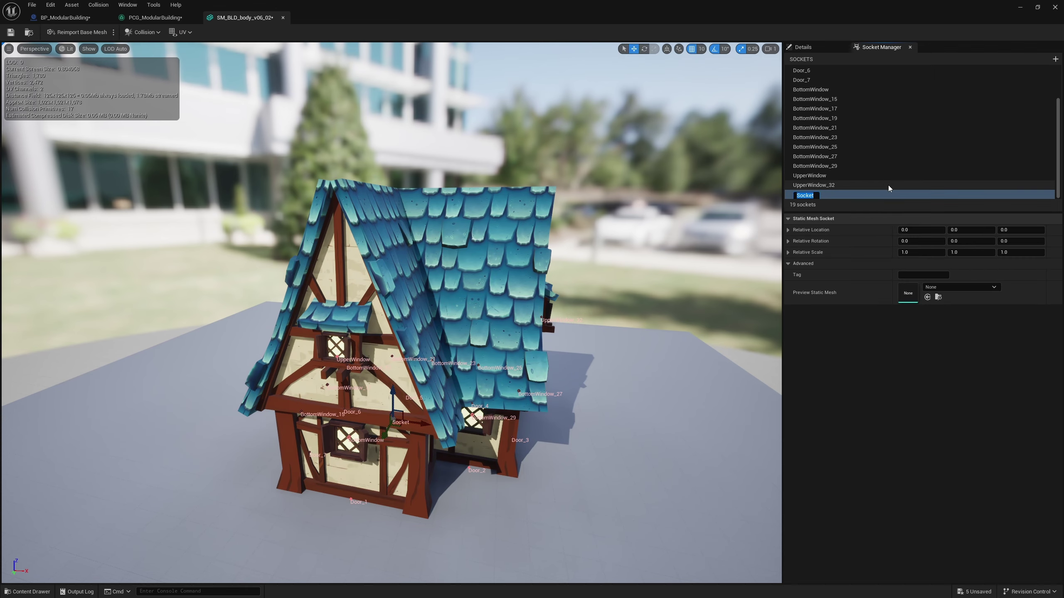
text(Chimney)
key(Return)
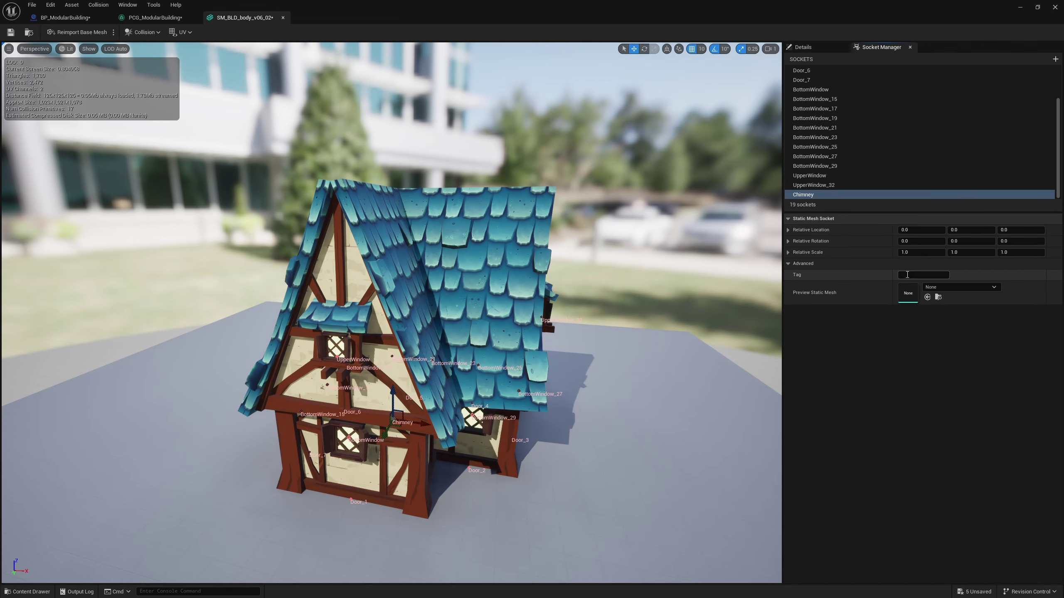
click(388, 479)
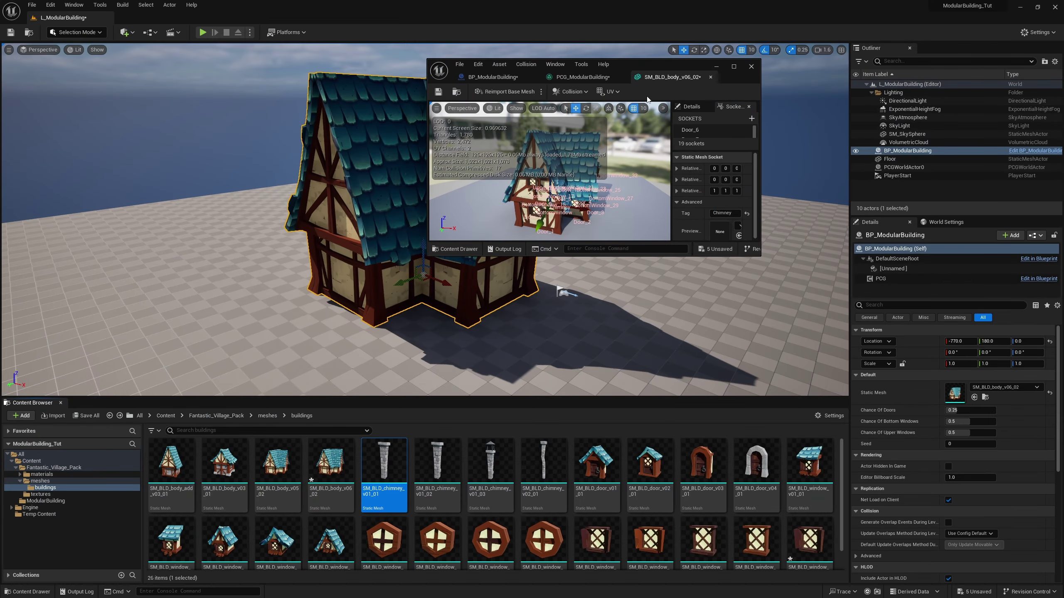
click(734, 67)
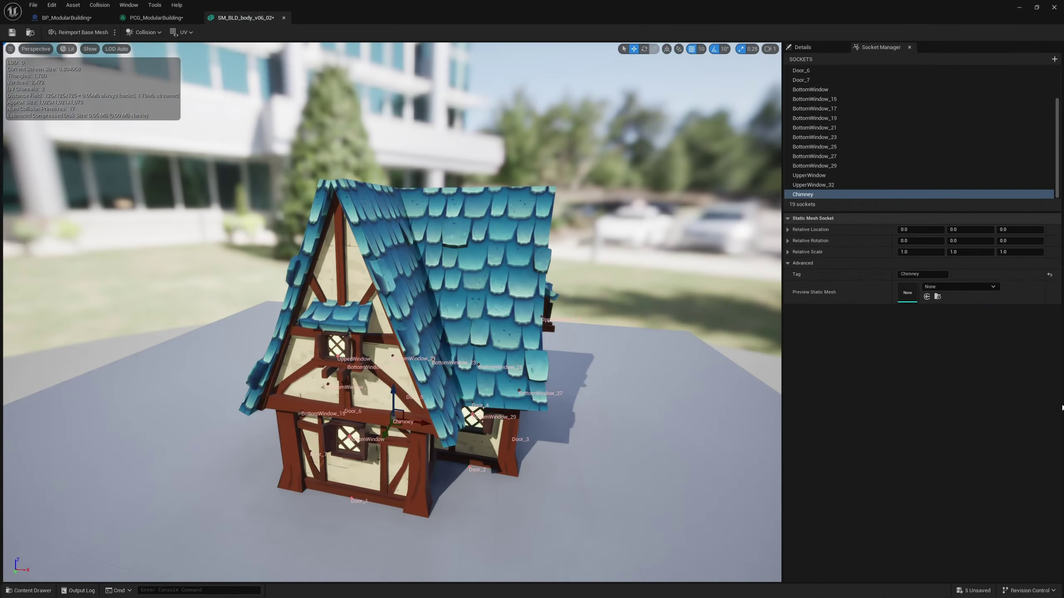
click(927, 297)
Place the Chimney socket on the roof at -160, 380, 850 and duplicate it onto the other roof wing
drag(522, 180, 521, 159)
right_drag(522, 159, 645, 205)
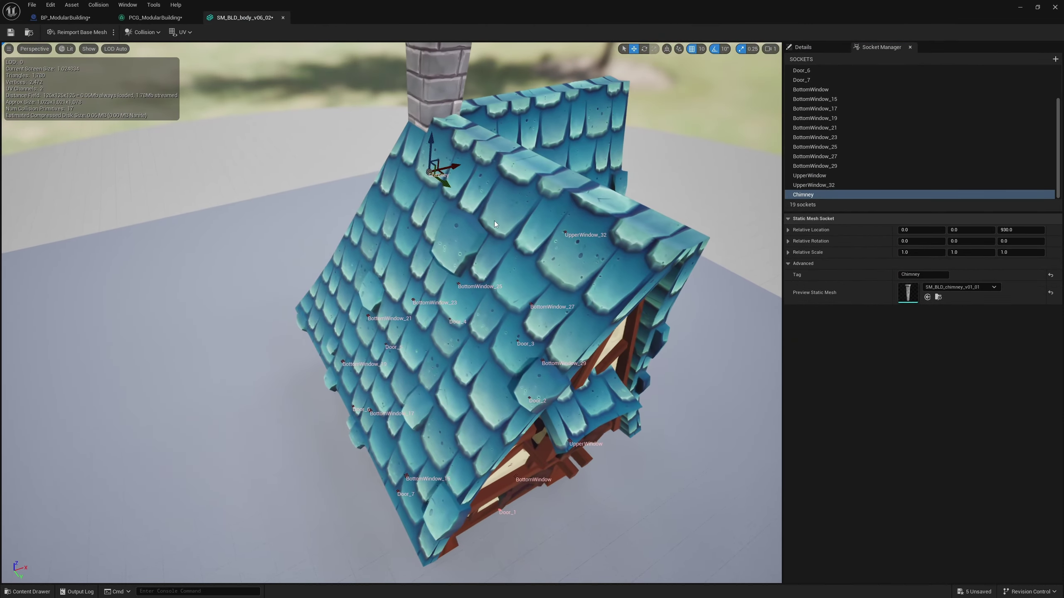
drag(447, 175, 532, 268)
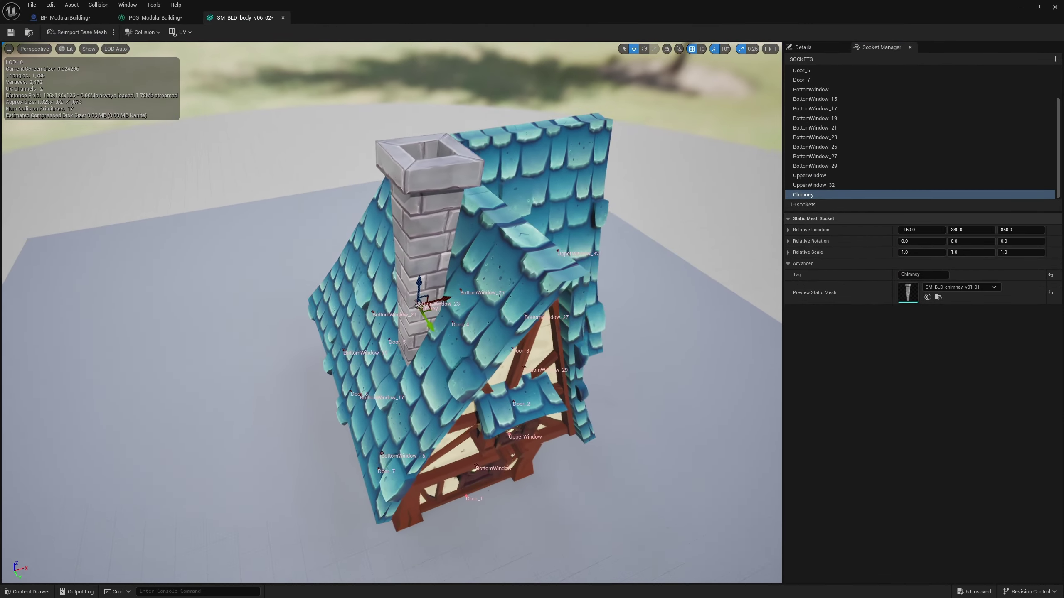
right_drag(435, 306, 594, 344)
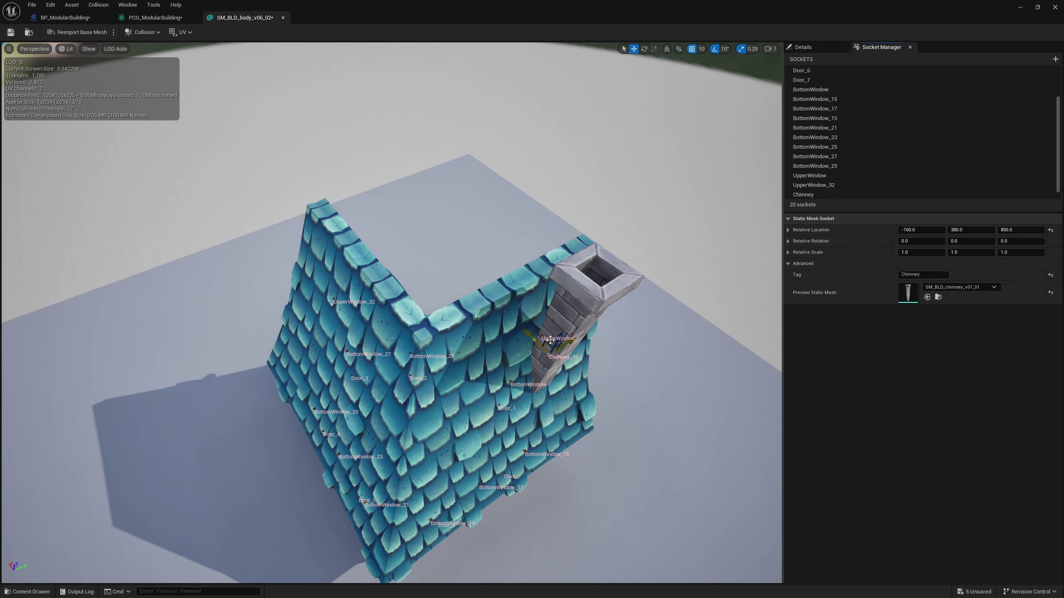
alt+drag(552, 348, 343, 354)
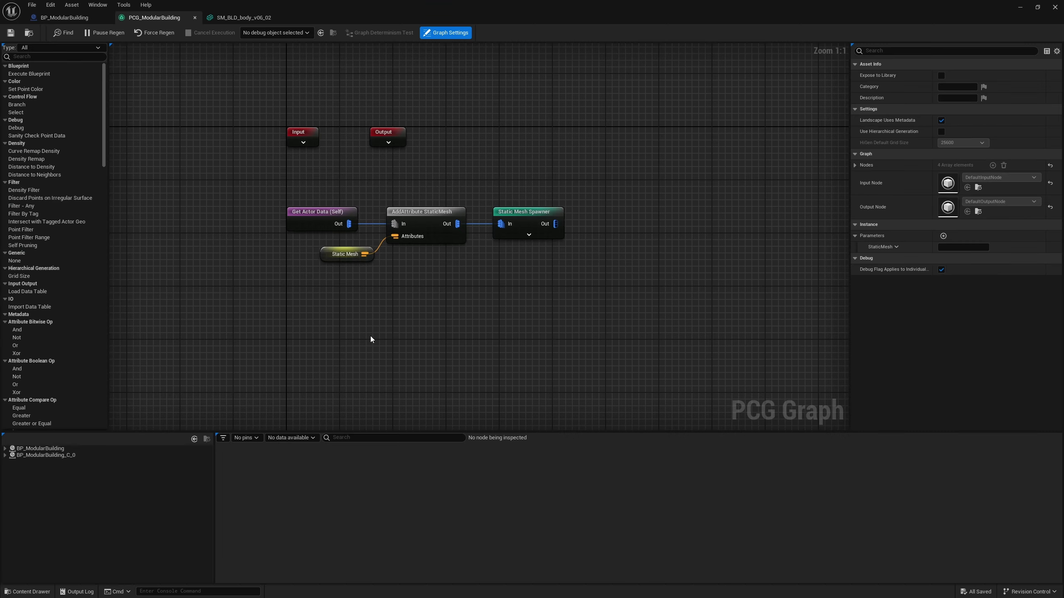
Group the existing building-spawning nodes of the PCG graph in a comment titled Main Building Spawner
right_drag(370, 337, 360, 292)
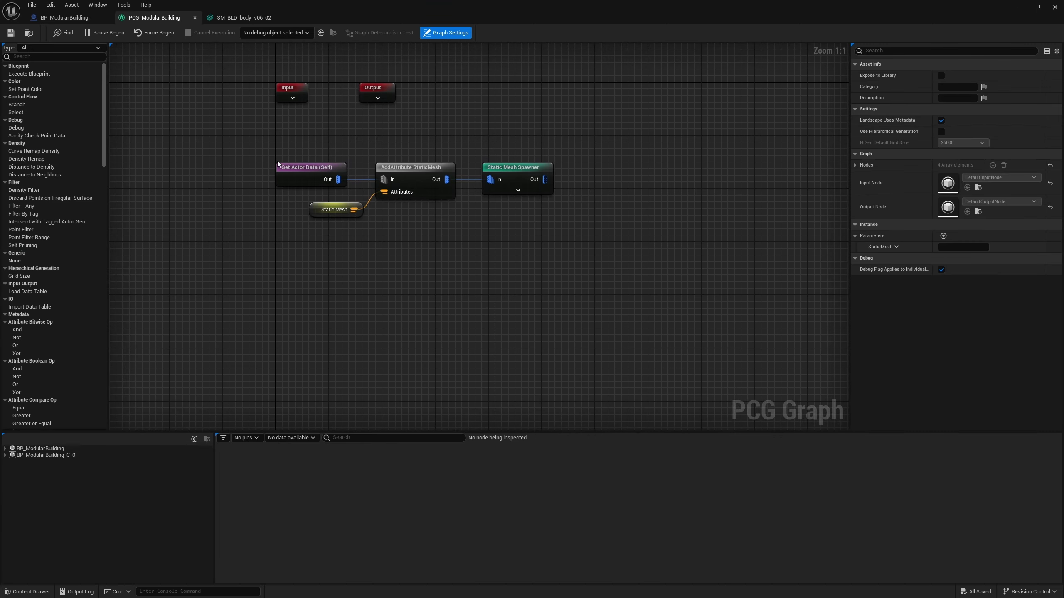
drag(270, 148, 581, 245)
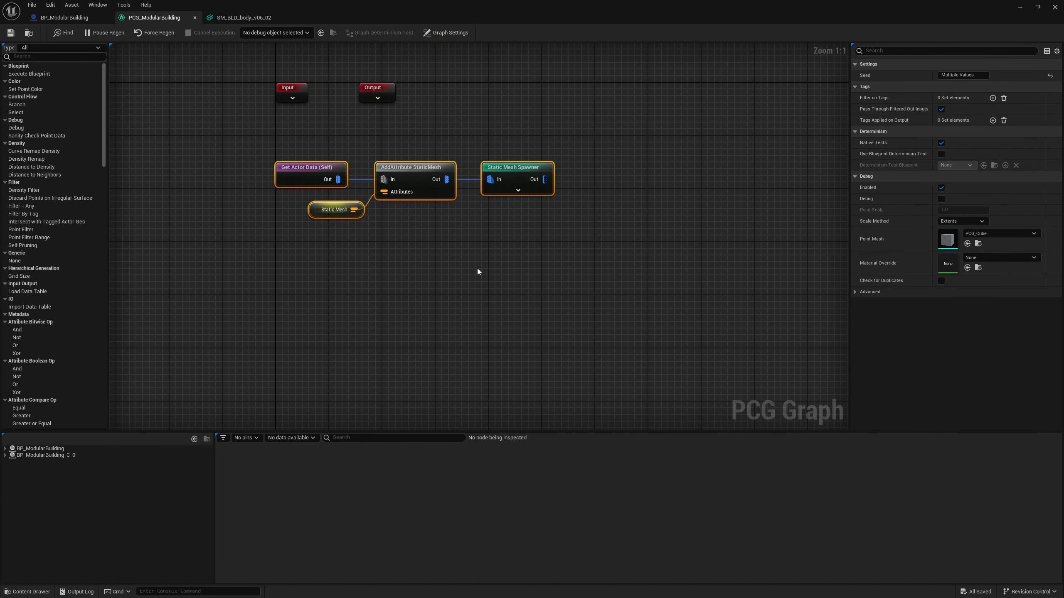
key(c)
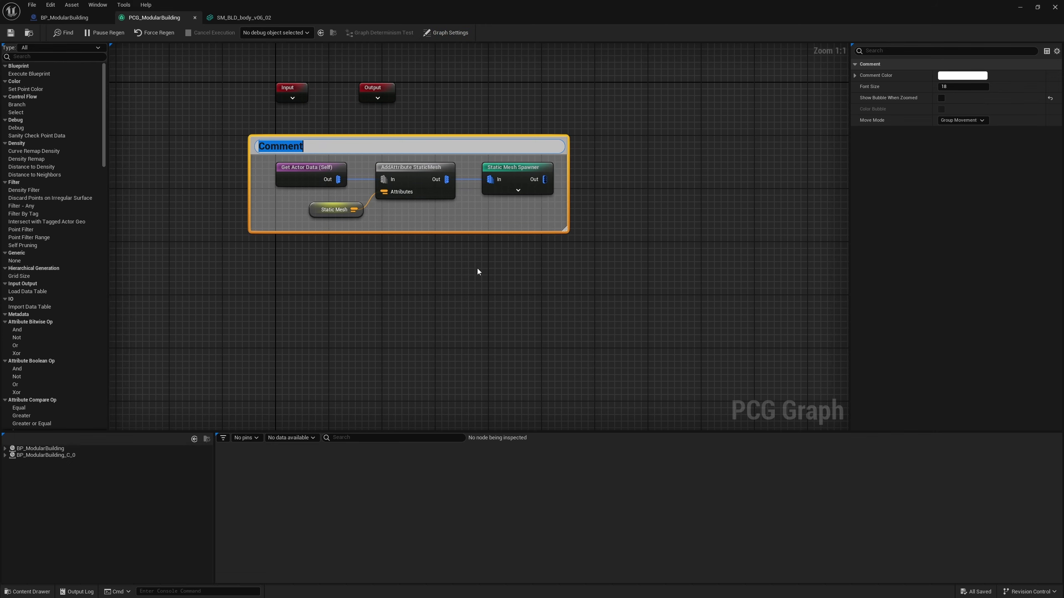
text(Main Building Spawner)
key(Return)
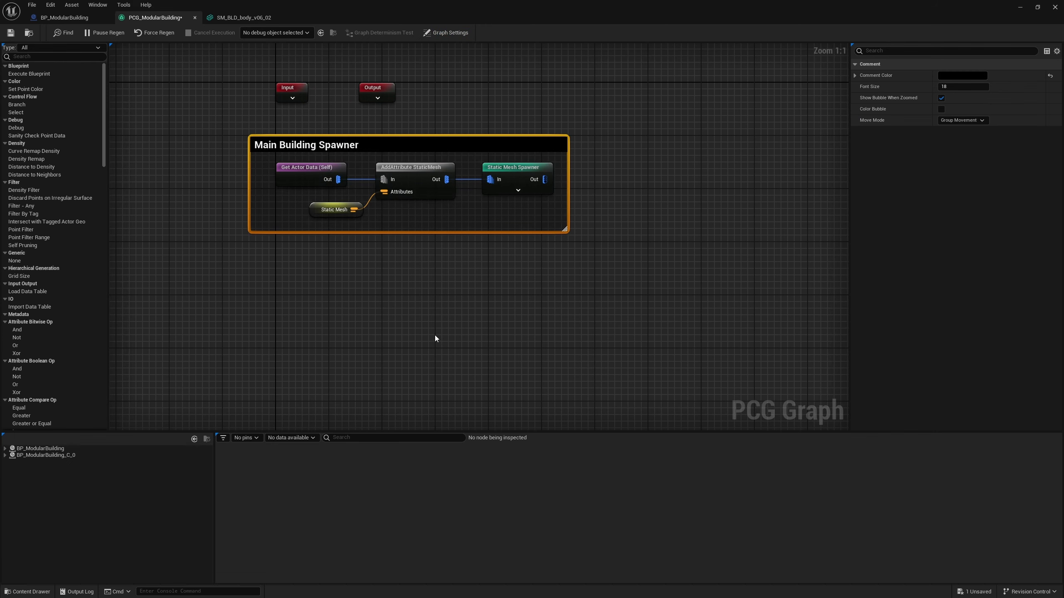
click(338, 315)
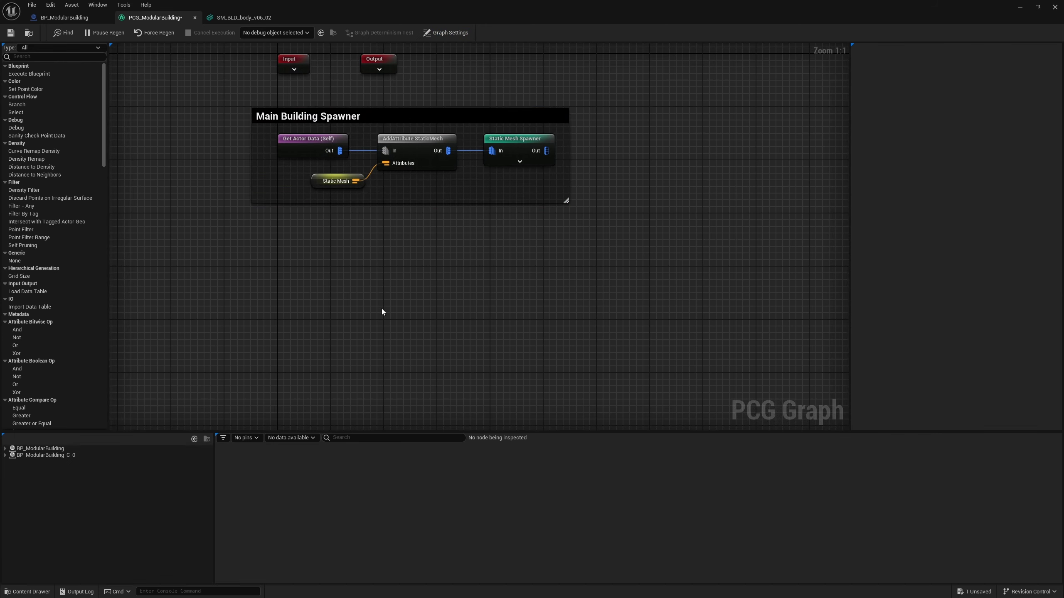
right_click(339, 291)
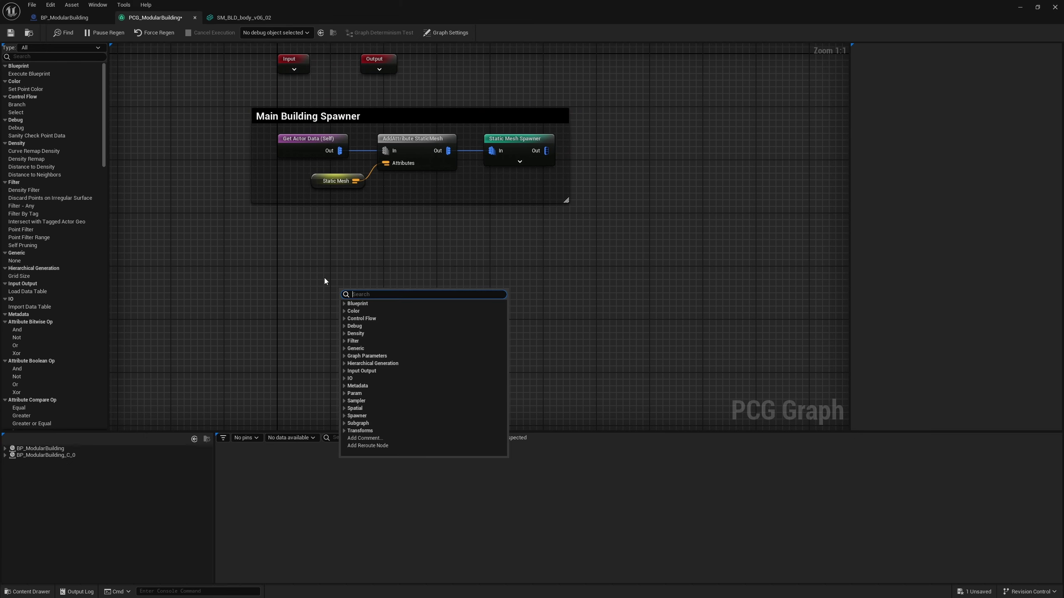
text(sockets)
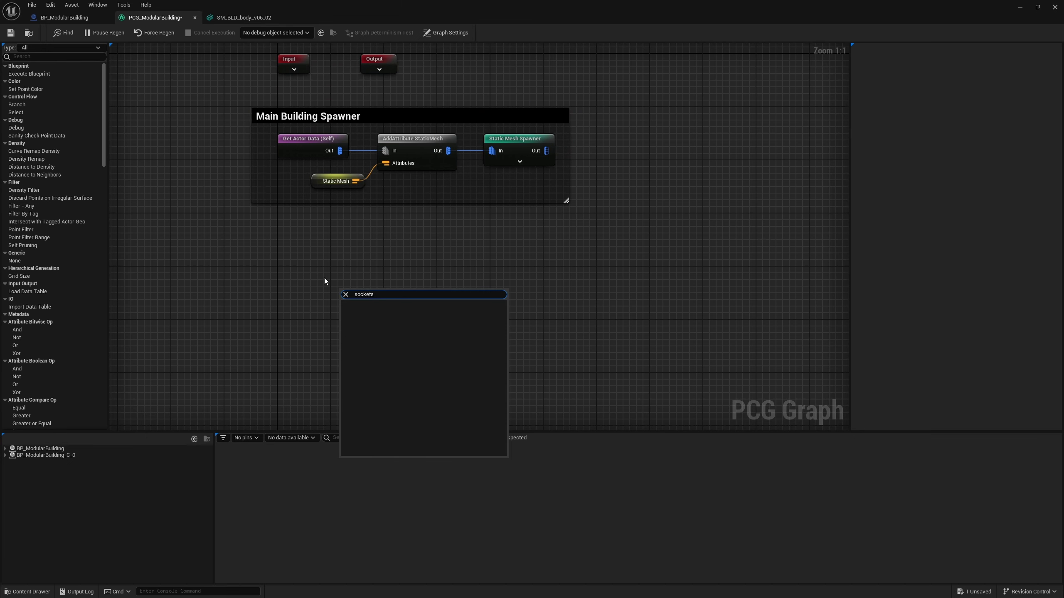
click(313, 264)
Add an Execute Blueprint node below the comment, set its element type to MeshSocketsToPoints and expand its override pins
drag(31, 75, 349, 291)
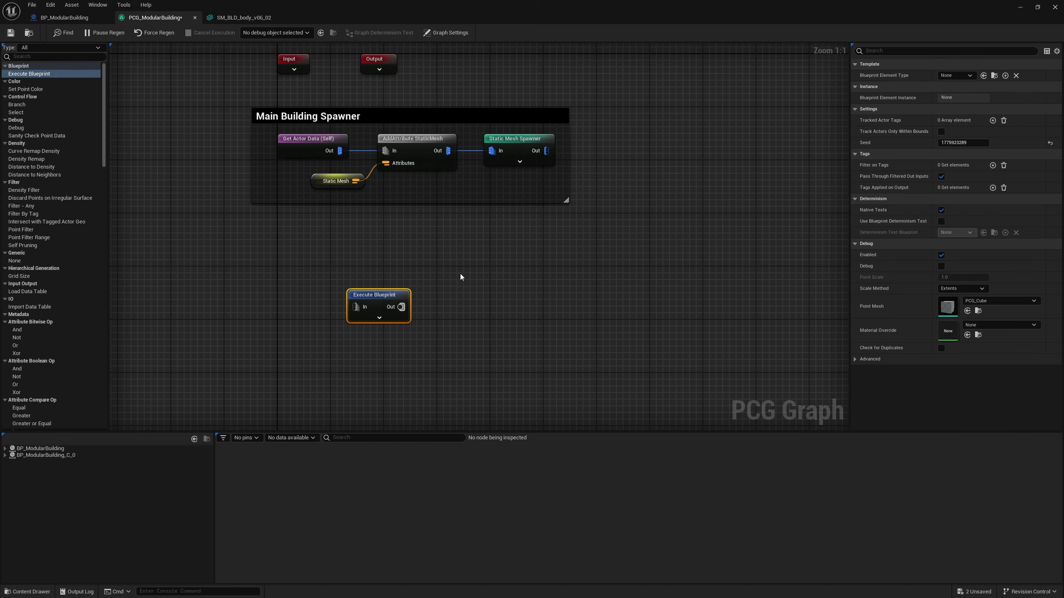
click(955, 78)
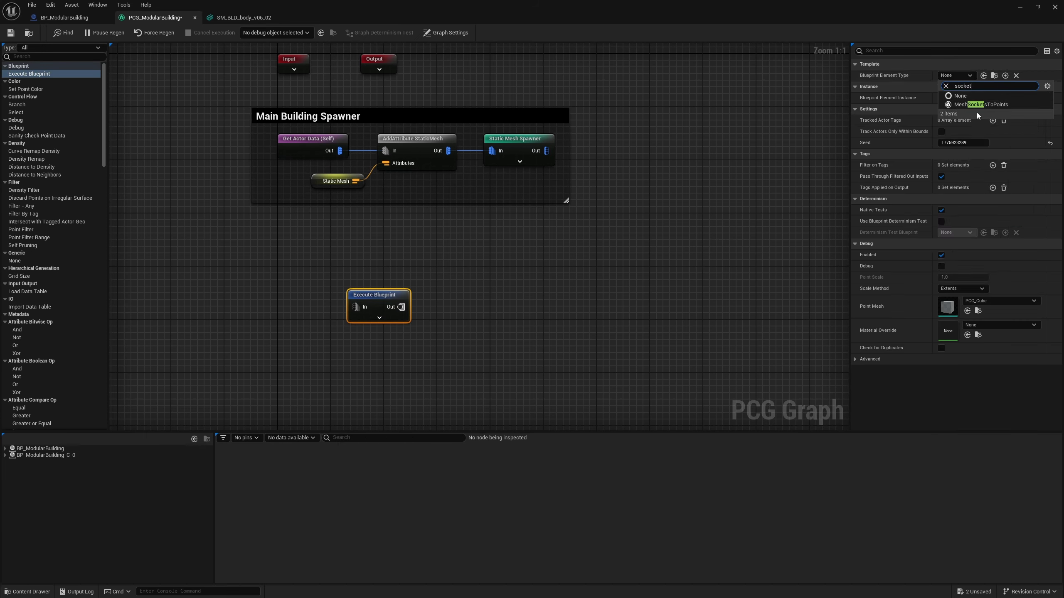
click(984, 104)
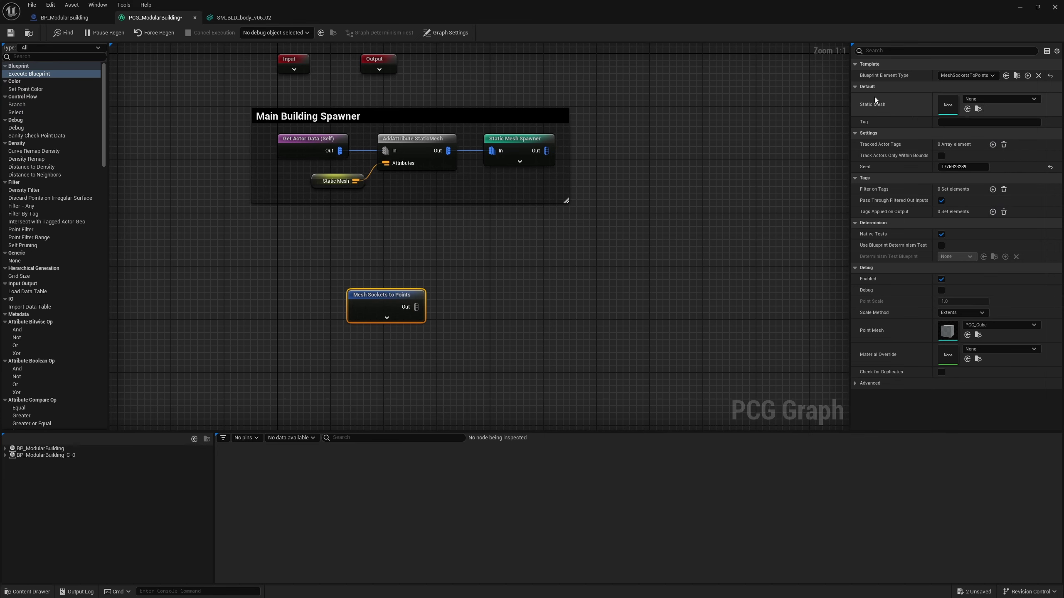
click(386, 317)
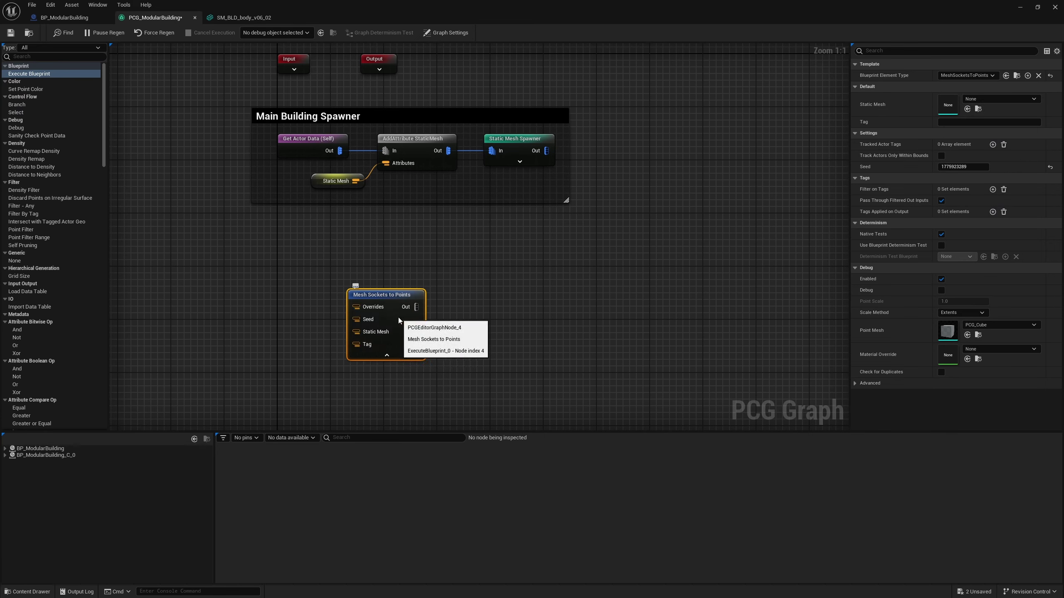
drag(385, 331, 436, 320)
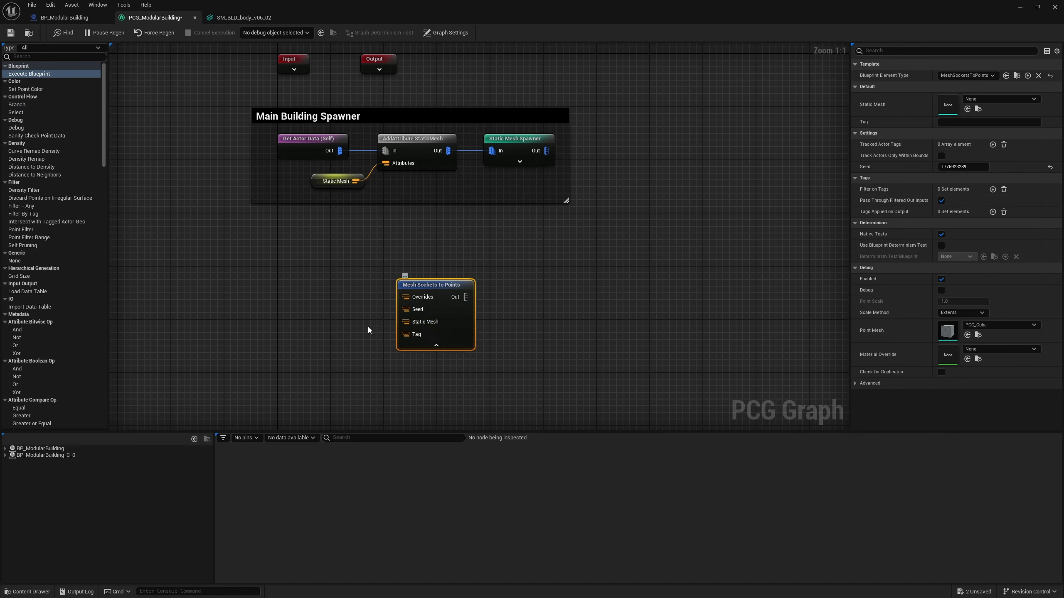
Add a Get Actor Property node beside Mesh Sockets to Points with the property name StaticMesh
right_click(282, 318)
text(get act)
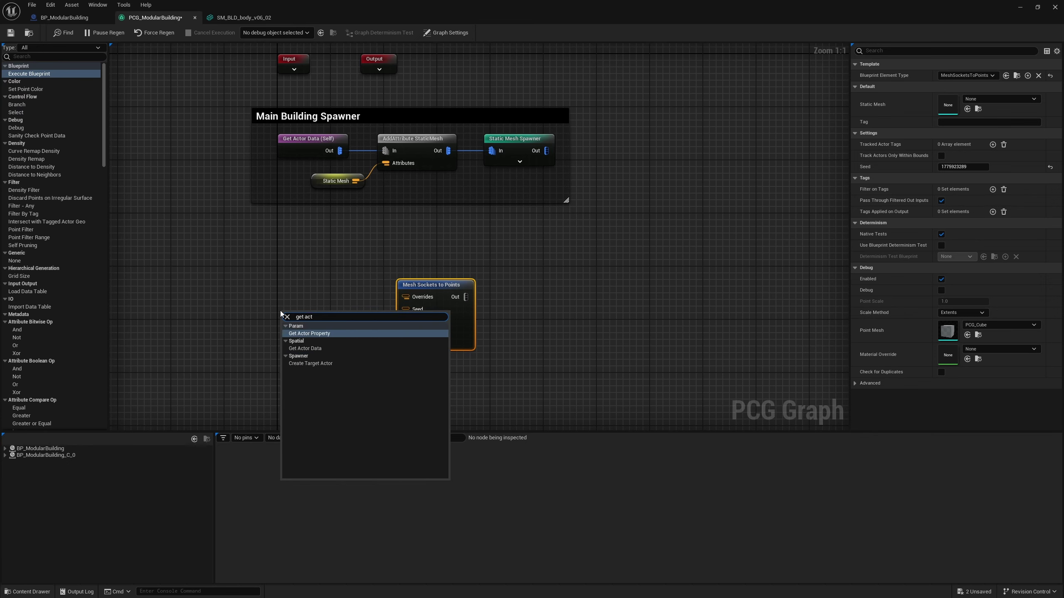
key(Return)
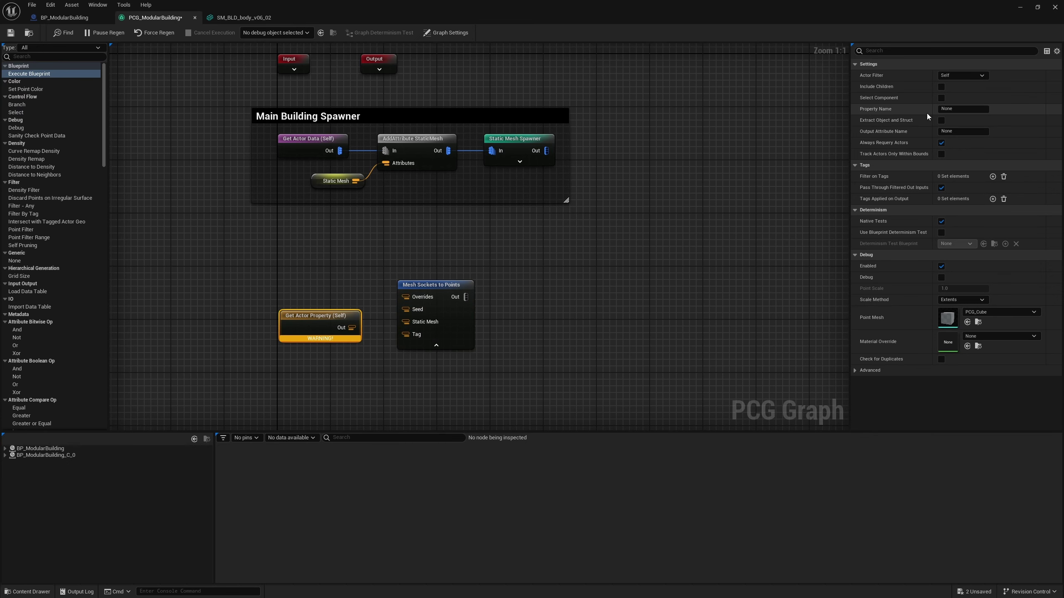
click(958, 109)
text(StaticMesh)
key(Return)
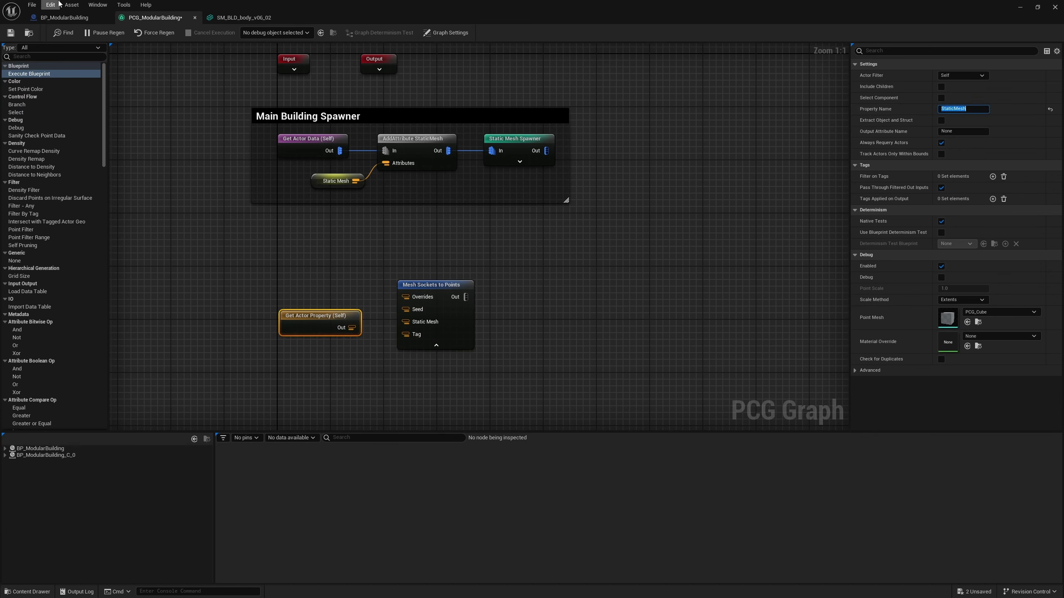
Check the variable name in BP_ModularBuilding, connect Get Actor Property to the Static Mesh input of Mesh Sockets to Points and collapse that node
click(77, 18)
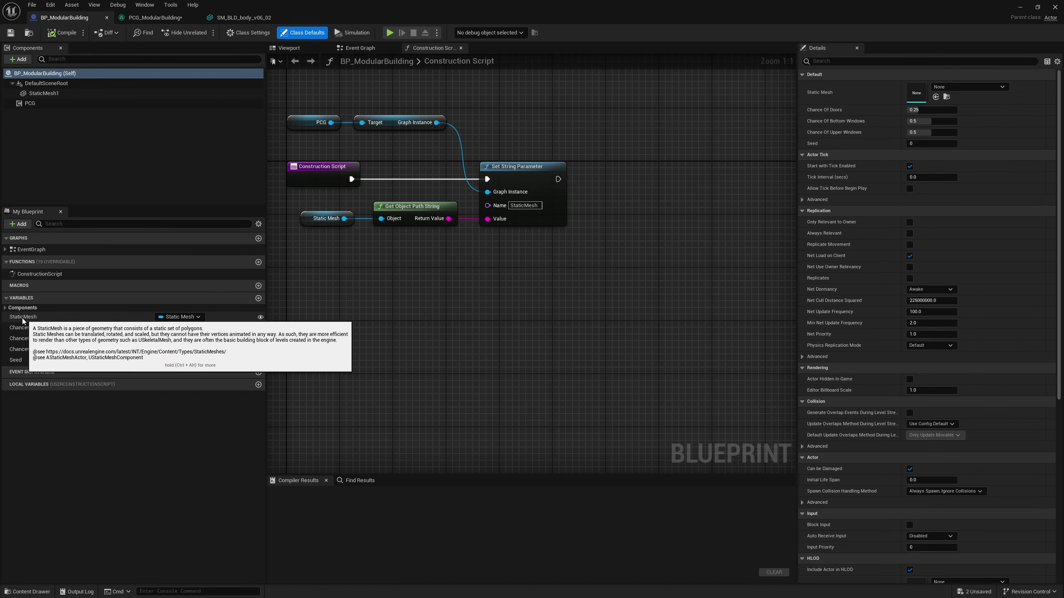
drag(352, 327, 354, 265)
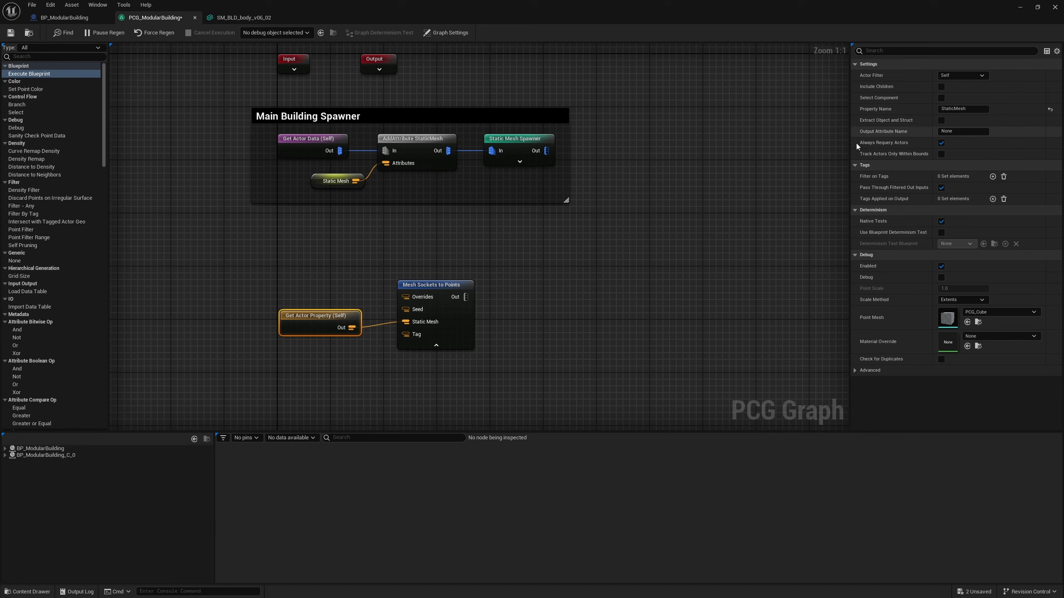
double_click(320, 314)
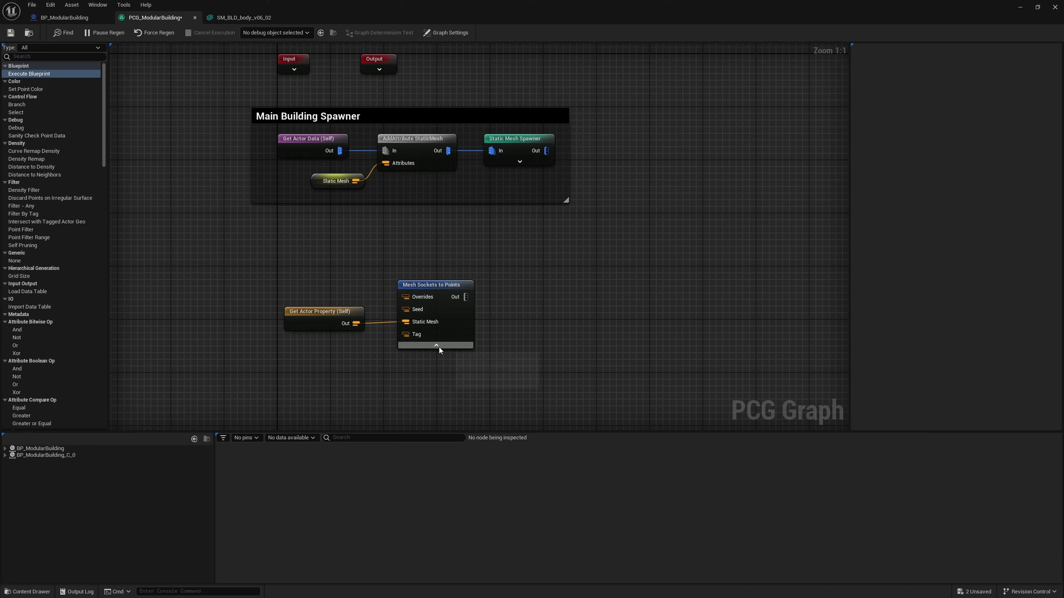
click(439, 347)
drag(430, 287, 410, 307)
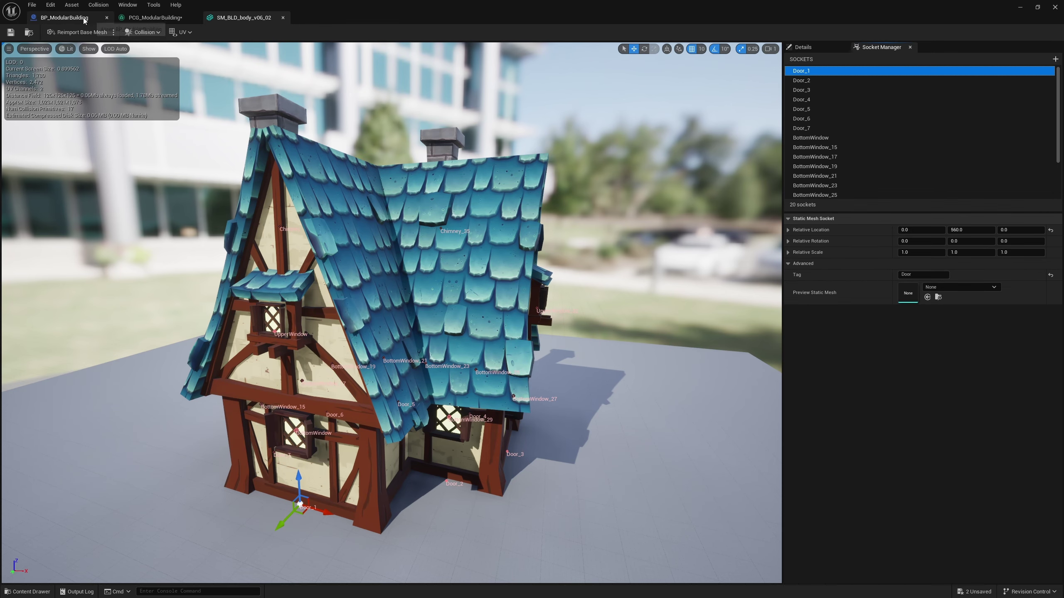
Add a Copy Points node that takes the Mesh Sockets to Points output as its source
click(155, 17)
drag(411, 247, 493, 248)
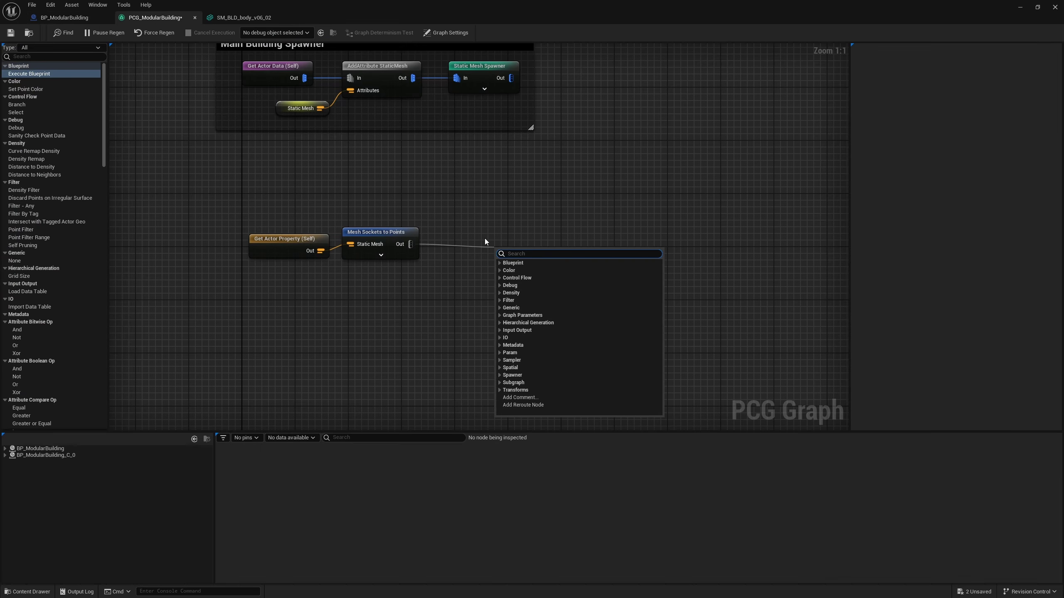
text(copy p)
key(Return)
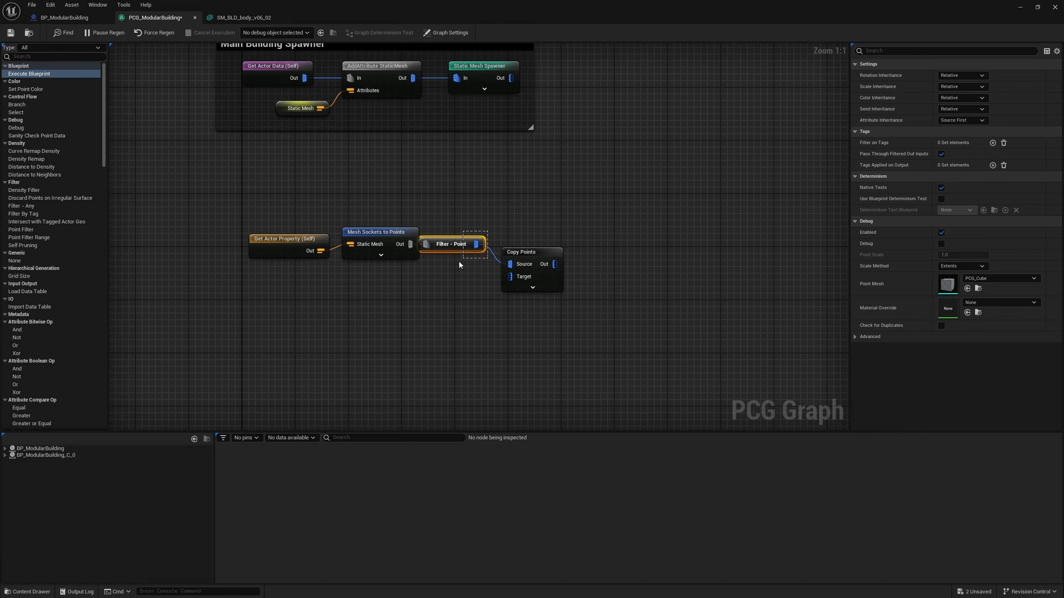
click(482, 242)
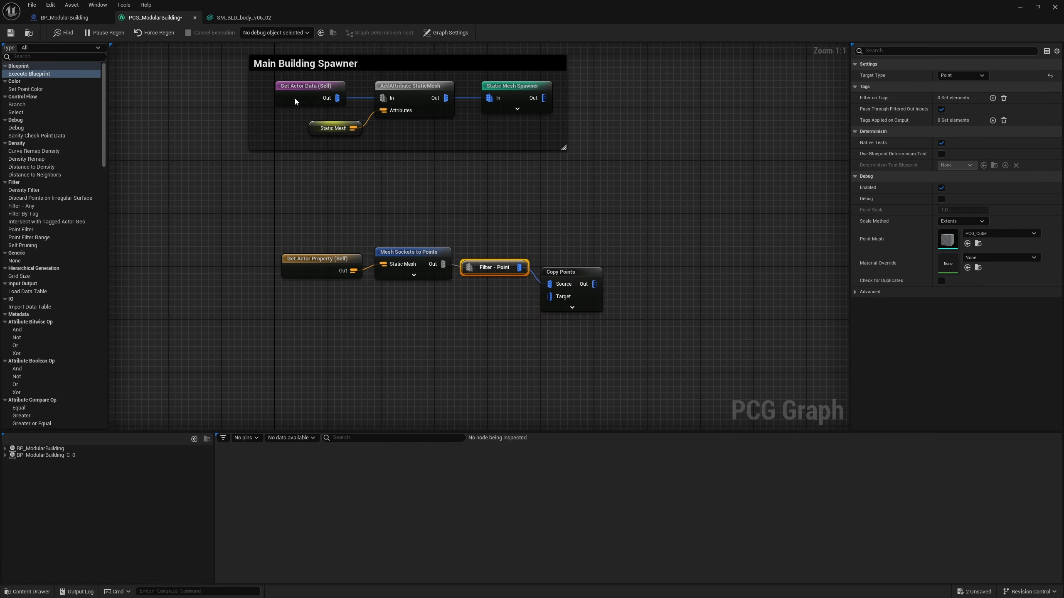
Copy the Get Actor Data (Self) node next to Copy Points and connect it to the Target input
click(312, 95)
key(ctrl+c)
key(ctrl+v)
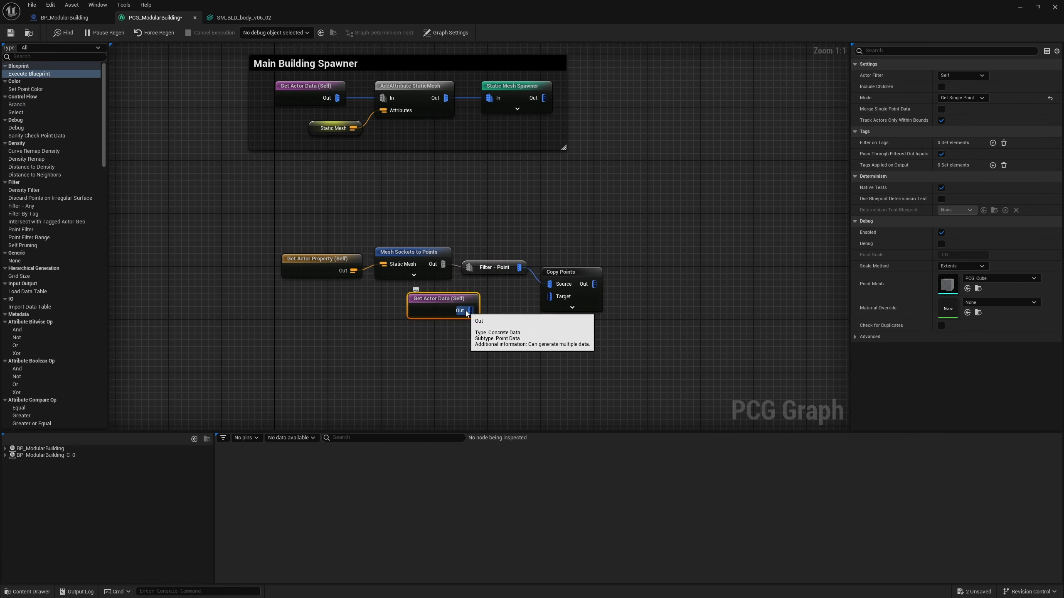
drag(470, 310, 557, 303)
drag(410, 314, 451, 321)
Inspect the Copy Points debug output on the building in the level and switch the node's debug display off
drag(608, 232, 590, 360)
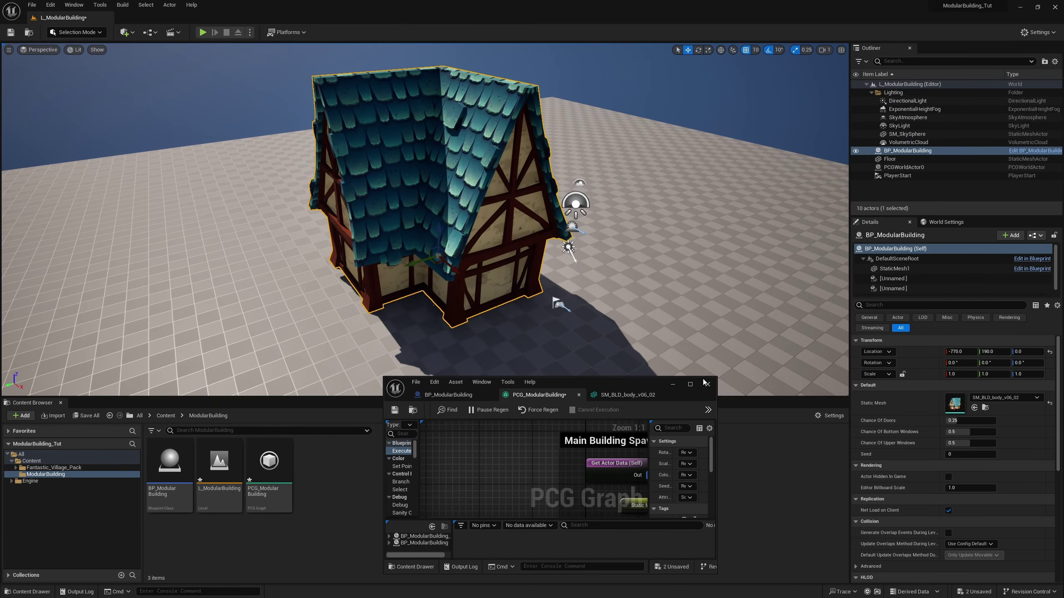
drag(605, 242, 568, 323)
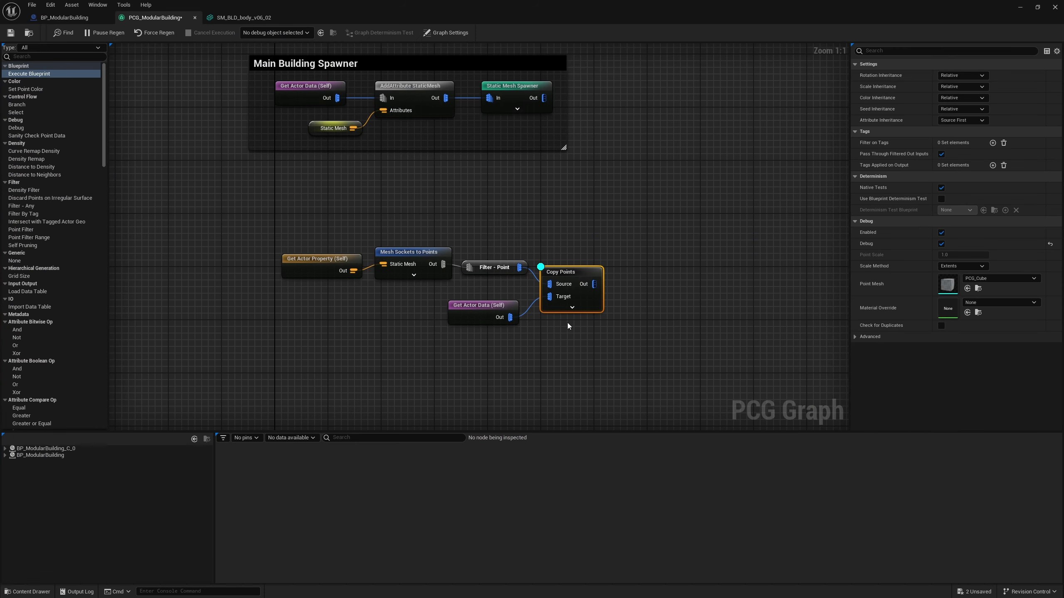
right_drag(620, 299, 494, 265)
key(d)
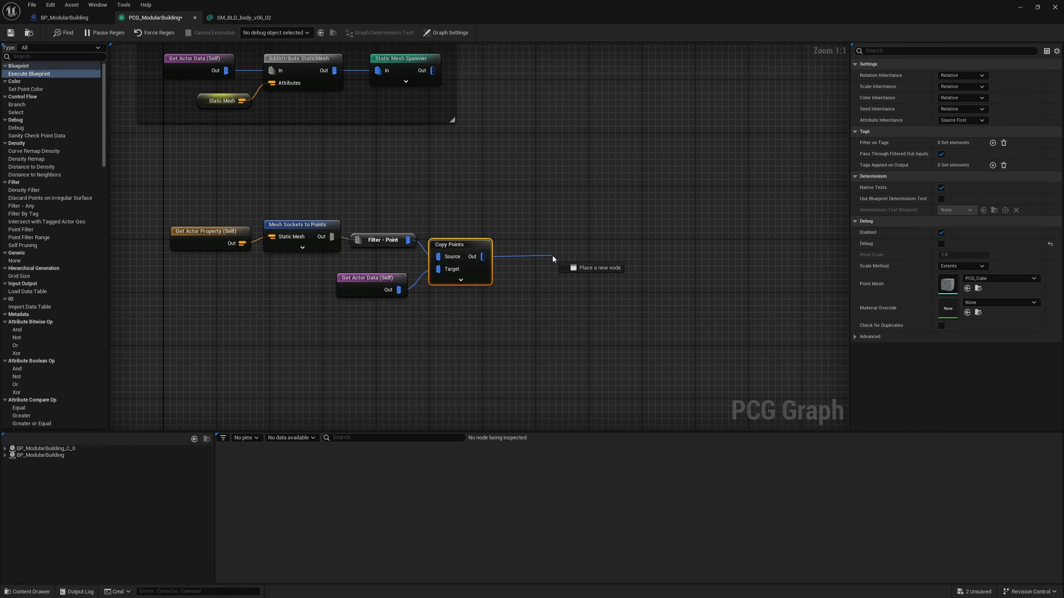
Add a Static Mesh Spawner node fed by the Copy Points output
drag(553, 259, 553, 257)
text(static mesh)
key(Return)
scroll(680, 229, down, 1)
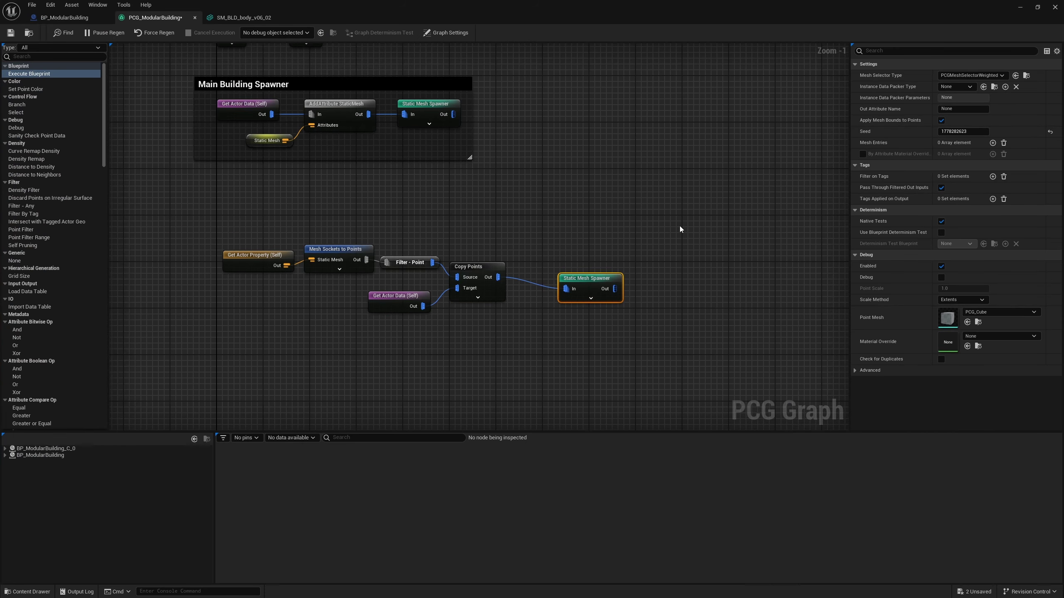
Add a mesh entry with 1M_CubeWithSocket to the door Static Mesh Spawner and check the spawned cubes around the building
click(992, 142)
click(862, 154)
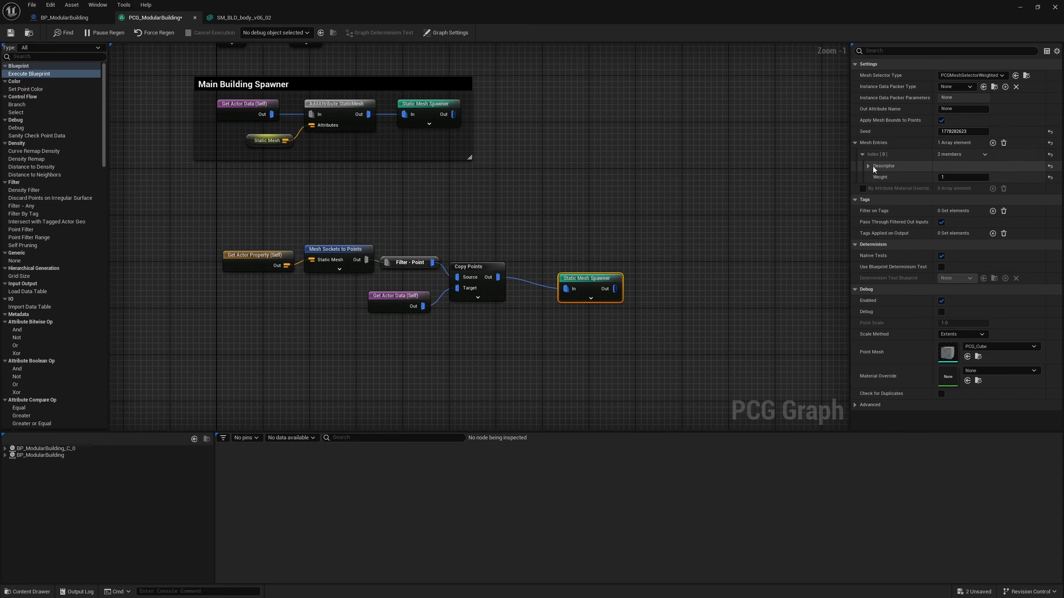
click(874, 167)
click(999, 189)
click(989, 282)
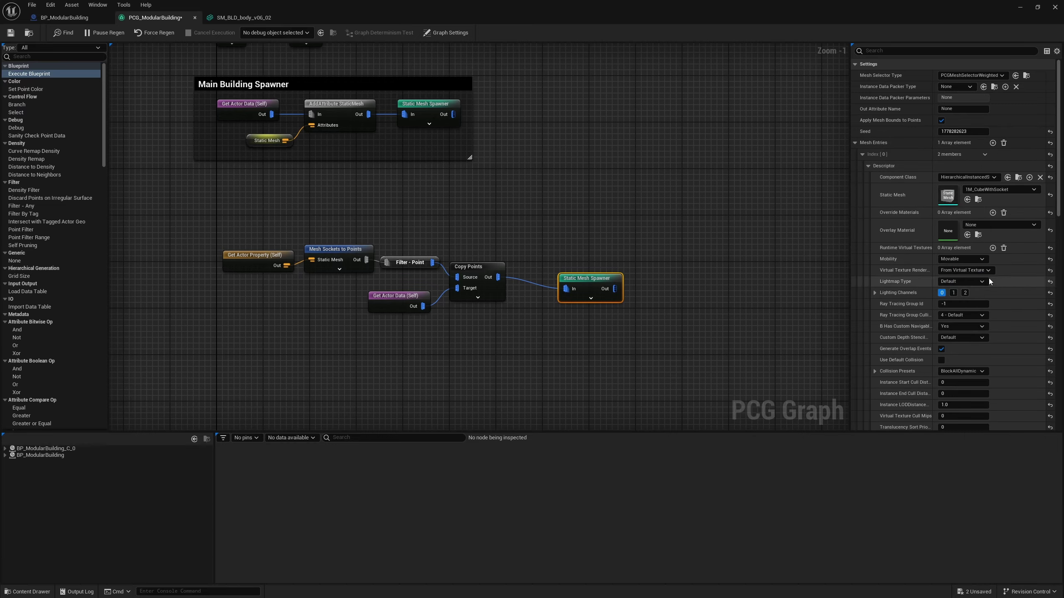
right_click(570, 278)
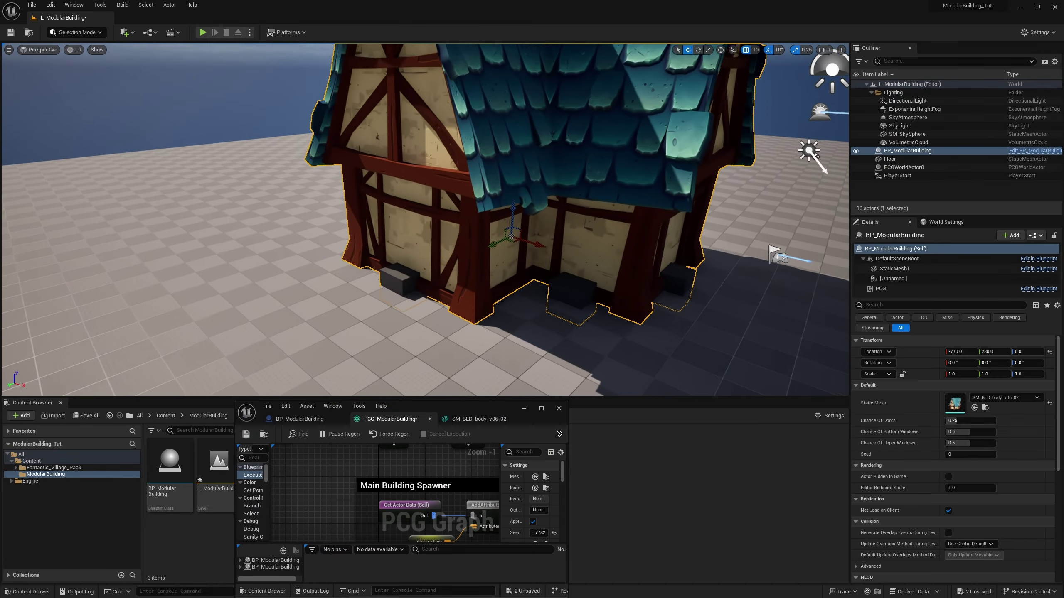
right_drag(397, 290, 398, 293)
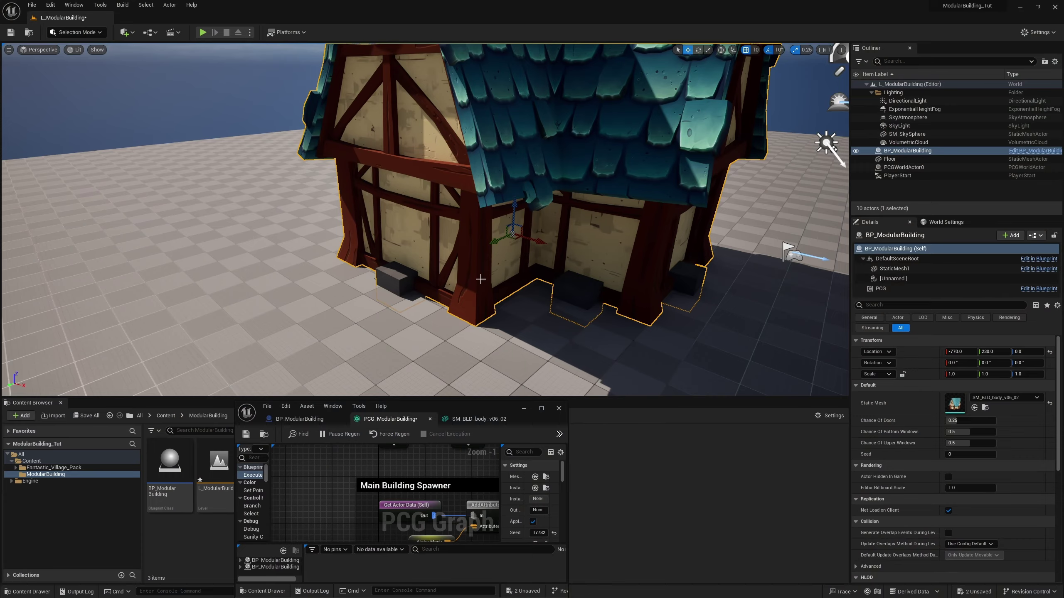
key(a)
right_drag(481, 279, 745, 268)
right_drag(284, 284, 189, 286)
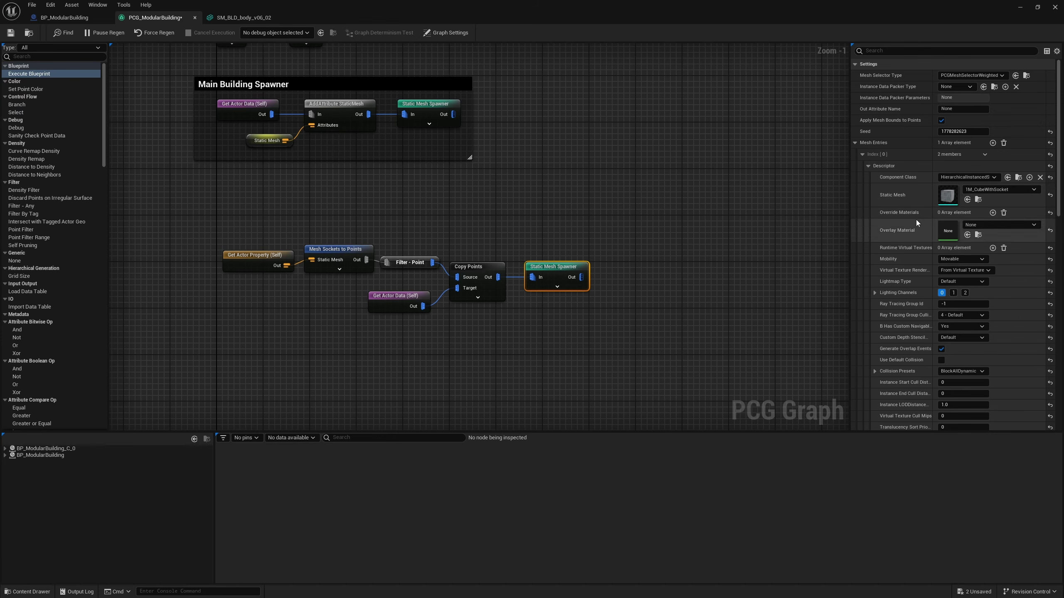
Fill the Static Mesh Spawner with four mesh entries using the SM_BLD_door meshes and check the doors on the building
double_click(552, 13)
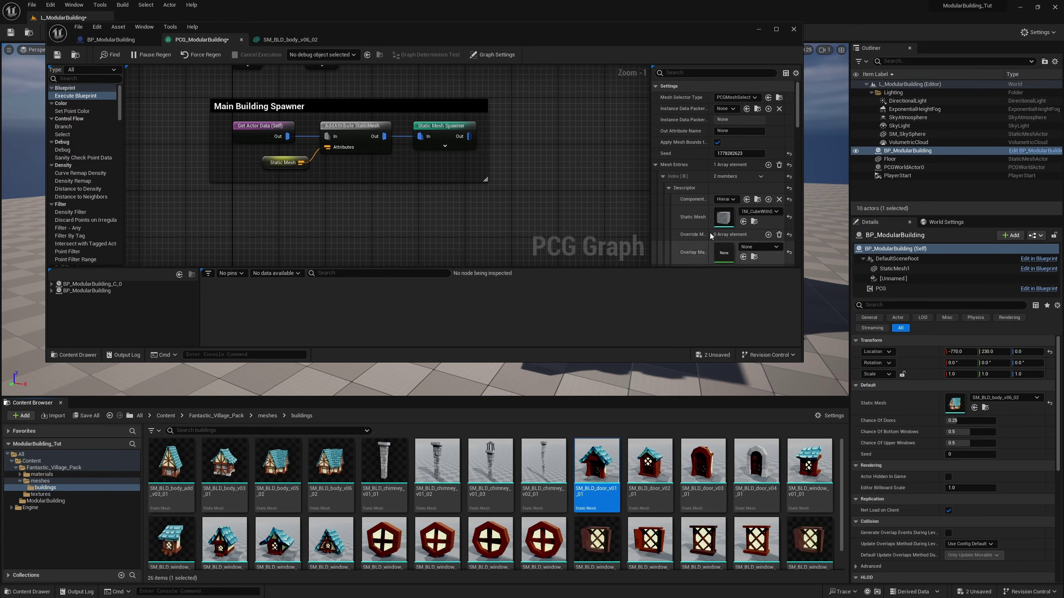
click(768, 165)
click(768, 164)
click(768, 165)
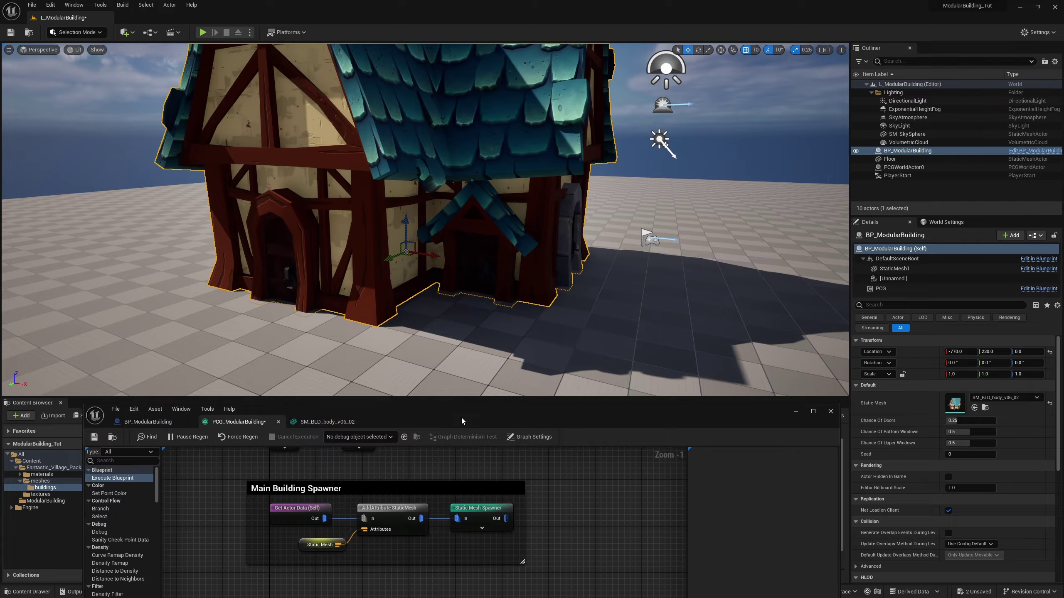
drag(463, 422, 458, 440)
right_drag(457, 302, 50, 299)
right_drag(492, 294, 381, 293)
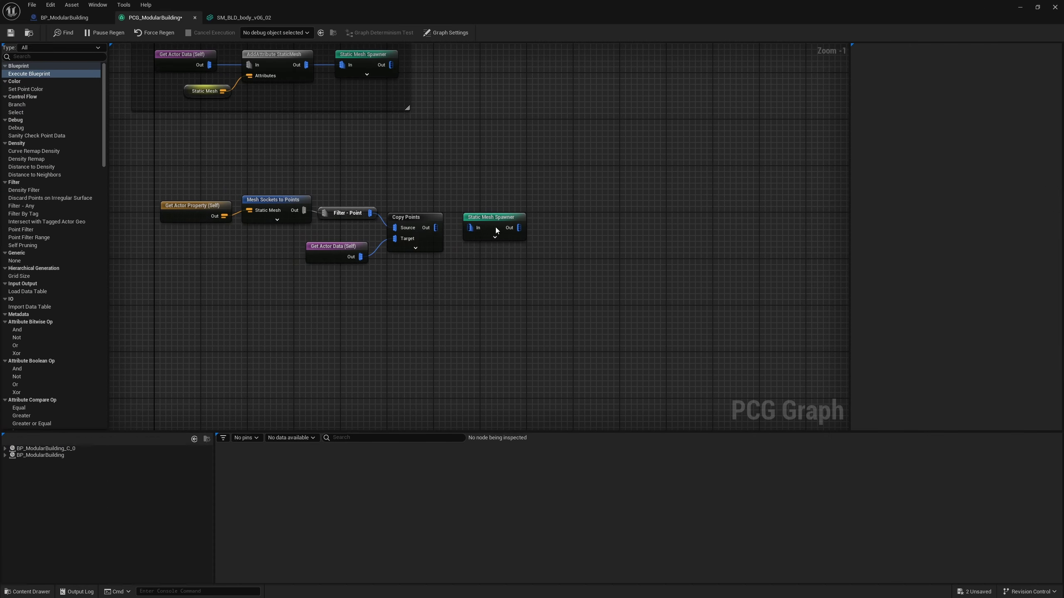
Move the Static Mesh Spawner away from Copy Points and add an Attribute Noise node to the Copy Points output
drag(495, 227, 716, 228)
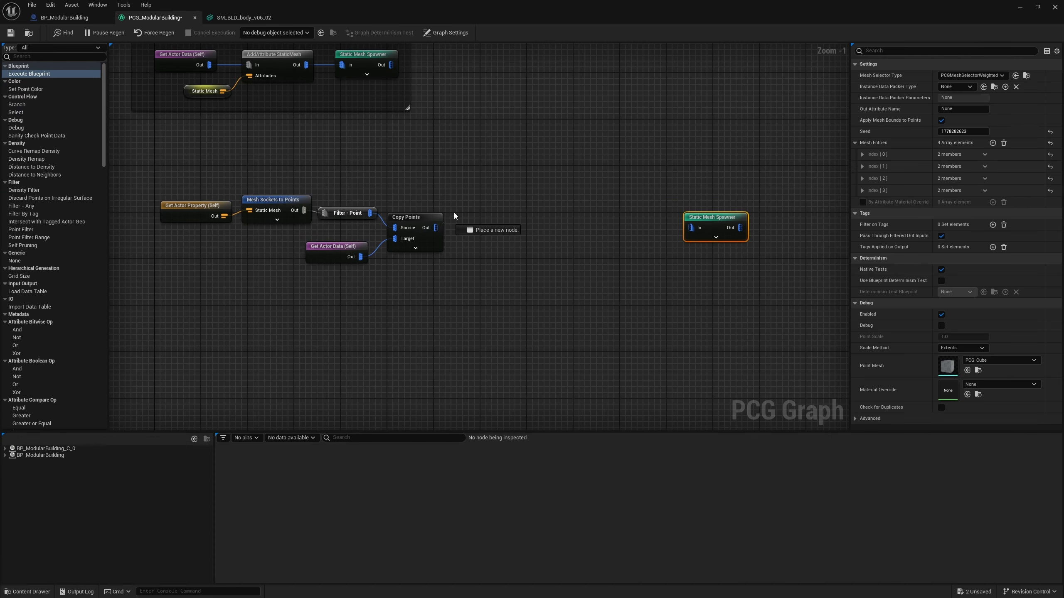
drag(495, 229, 488, 228)
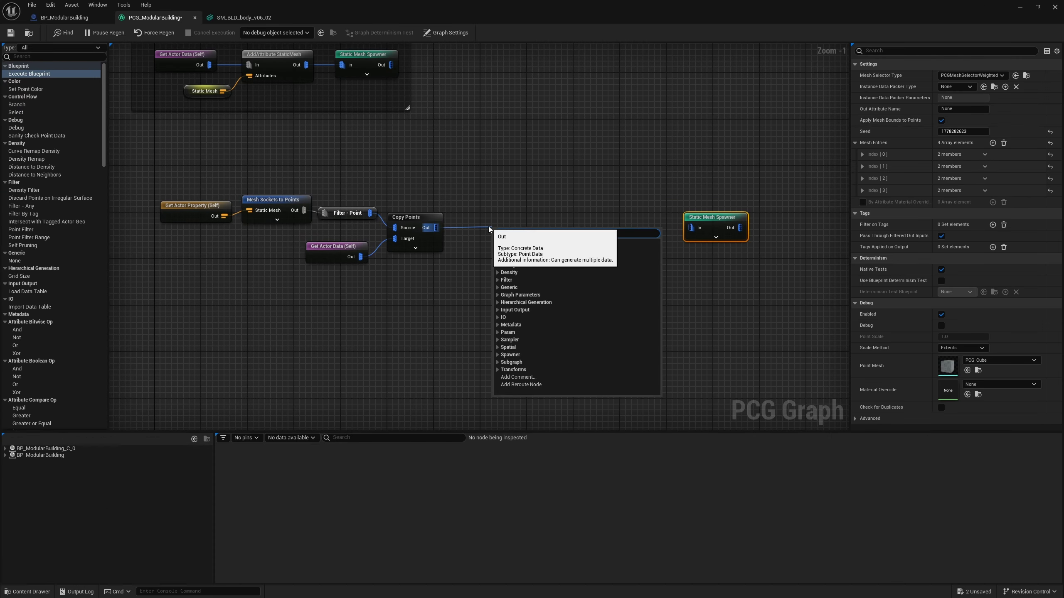
text(noise)
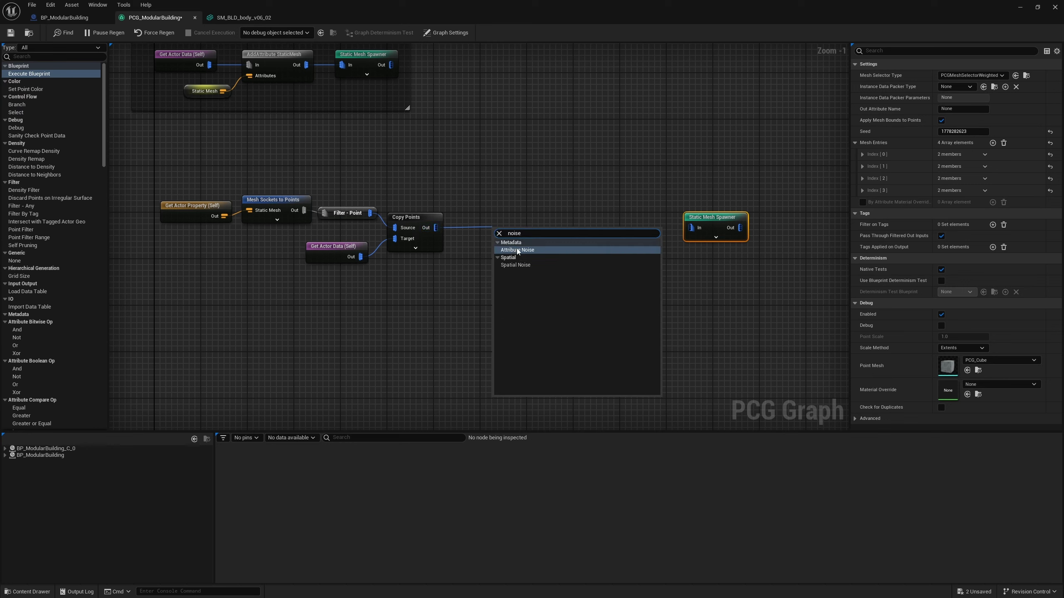
click(518, 250)
Add a Density Filter between Attribute Noise and the Static Mesh Spawner and set its Lower Bound to 0.0
text(filter)
drag(506, 228, 630, 223)
click(585, 250)
click(561, 233)
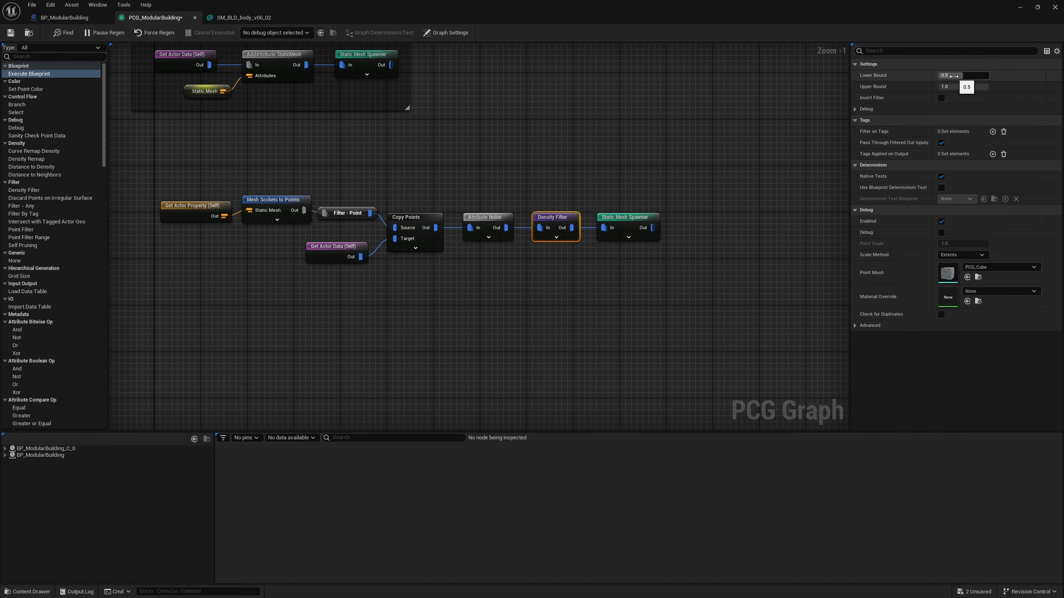
drag(948, 73, 848, 102)
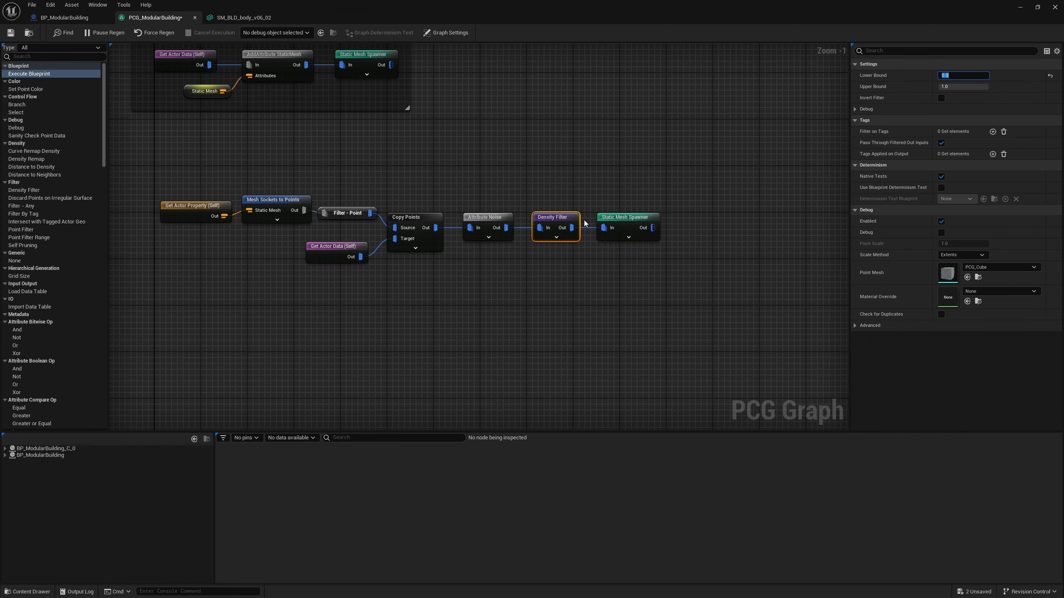
Copy the name of the ChanceOfDoors variable from BP_ModularBuilding and return to the PCG graph
click(77, 18)
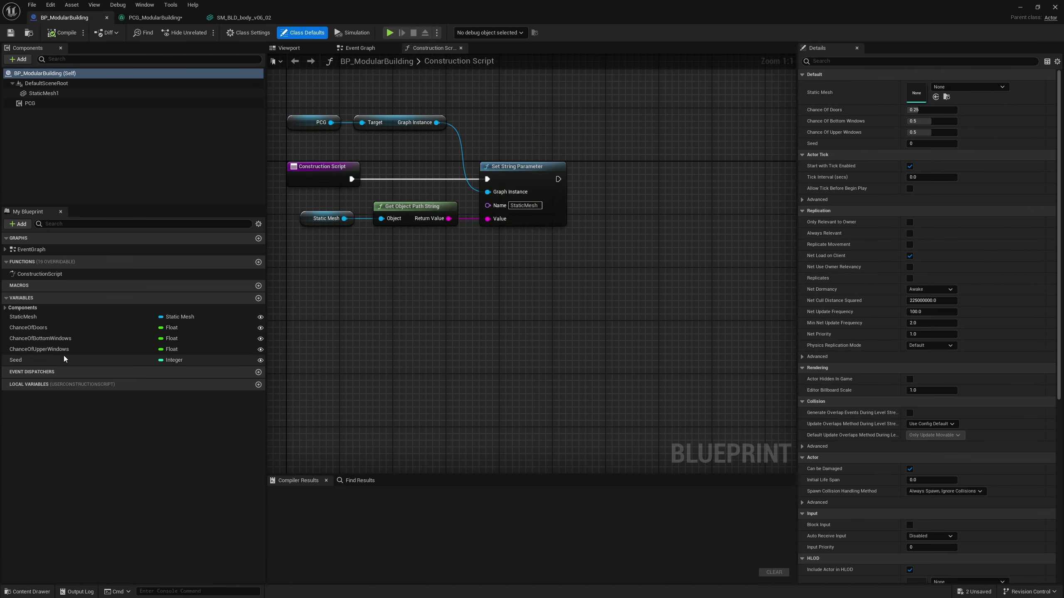
click(36, 331)
double_click(45, 327)
key(ctrl+c)
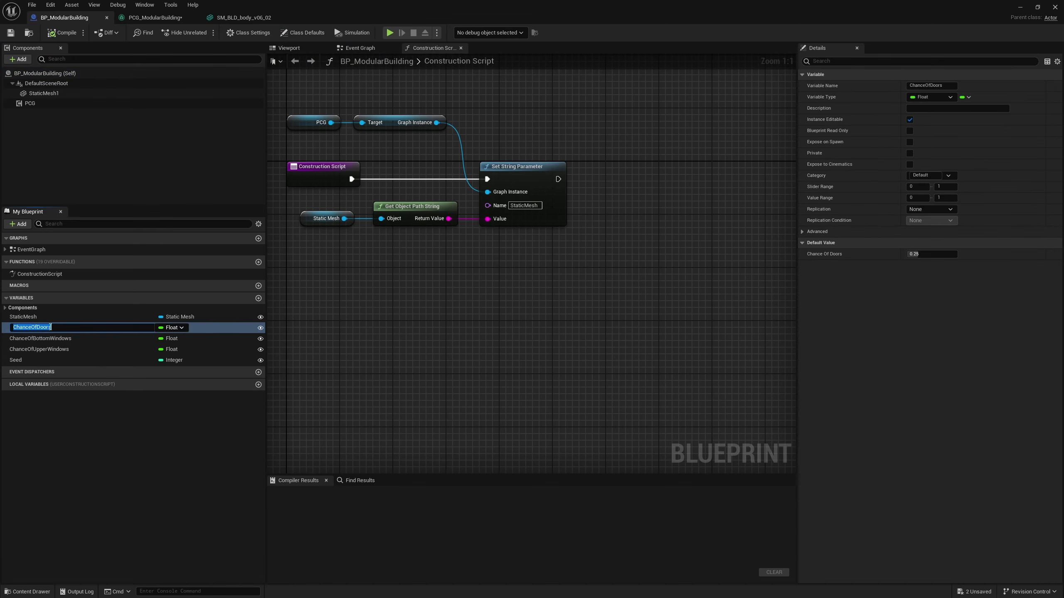
click(152, 18)
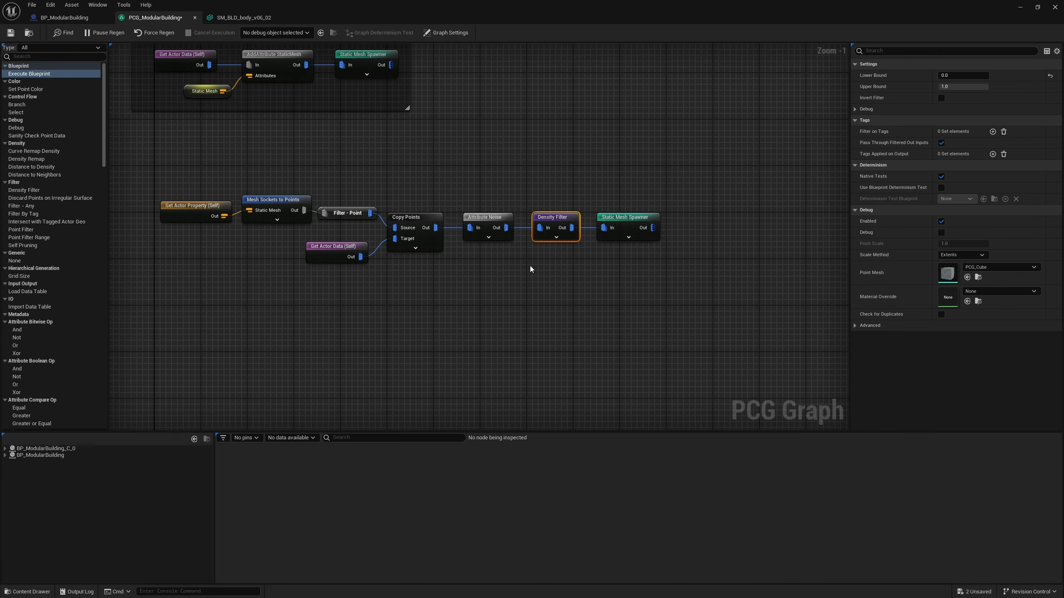
Add a Get Actor Property node reading ChanceOfDoors and connect it to the Density Filter's Upper Bound
click(556, 237)
right_click(442, 283)
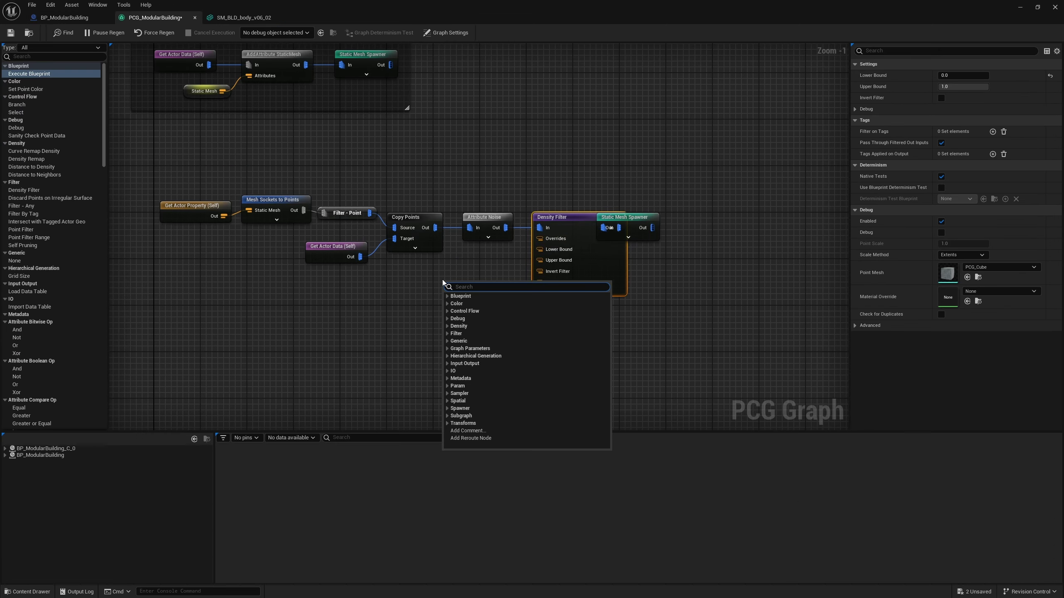
text(get ac)
click(471, 303)
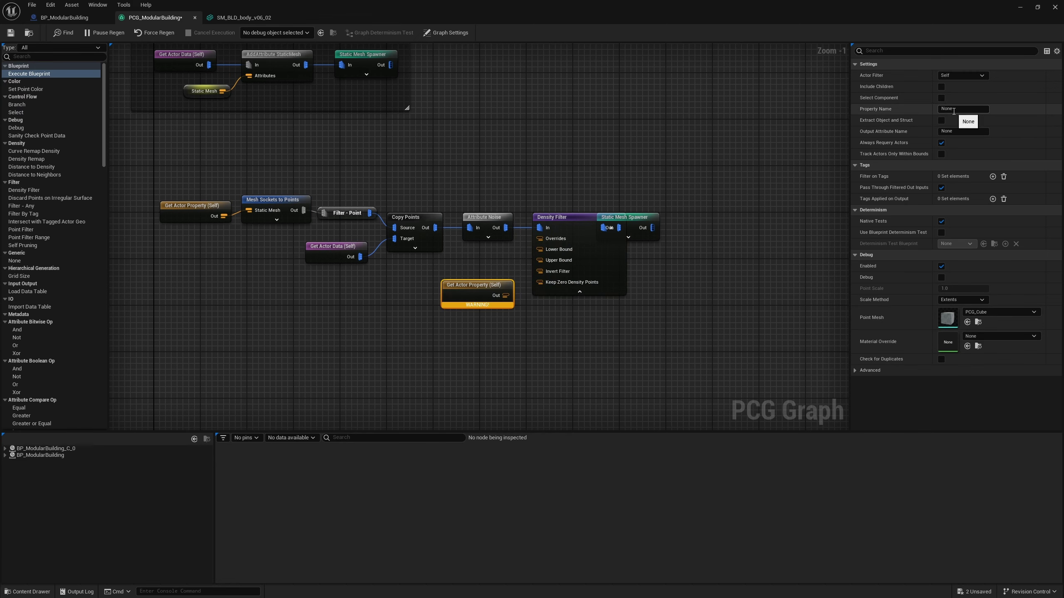
key(ctrl+v)
key(Return)
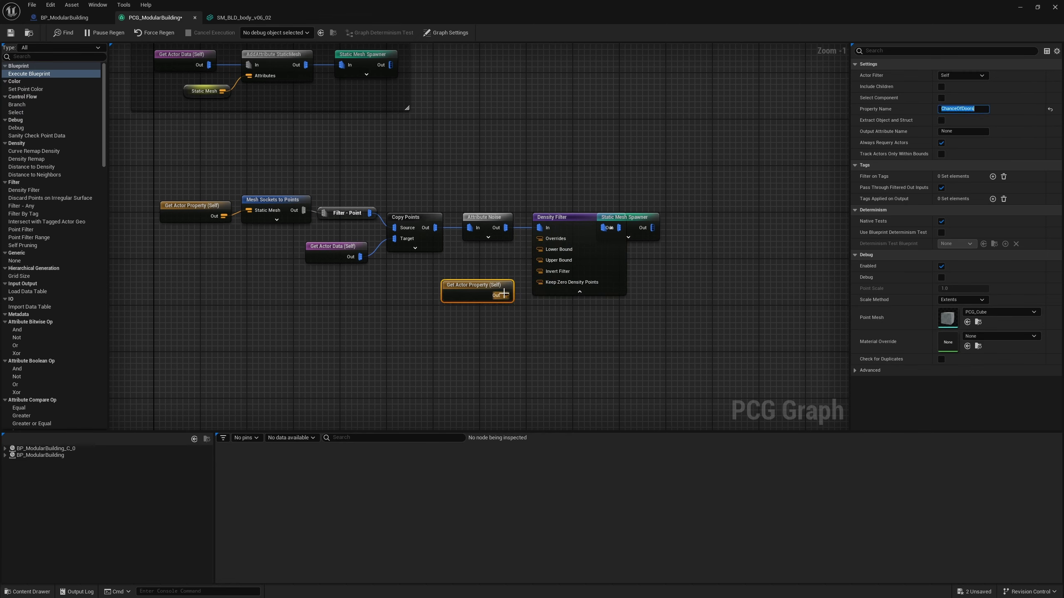
click(627, 222)
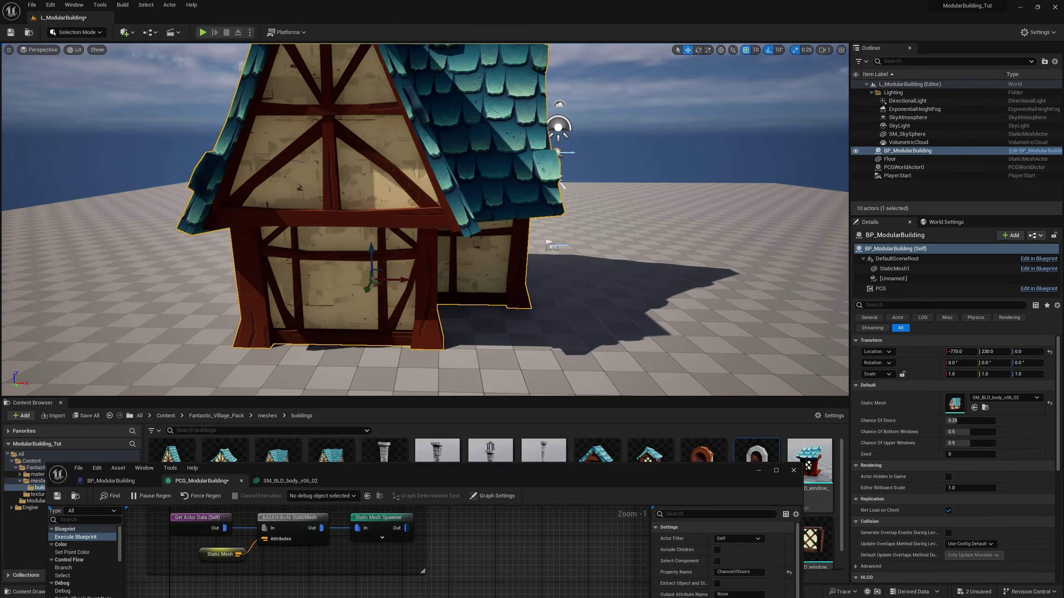
Test the building's Chance Of Doors at 0.5 and 0.3 in the level, keeping 0.3
right_drag(425, 220, 754, 226)
right_drag(615, 192, 783, 193)
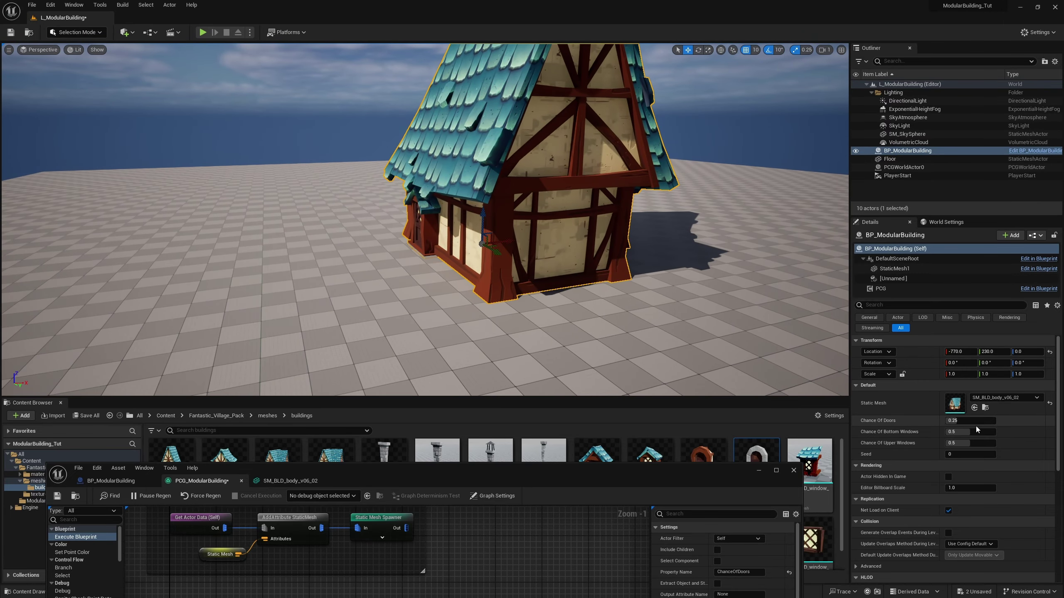
text(0.5)
key(Return)
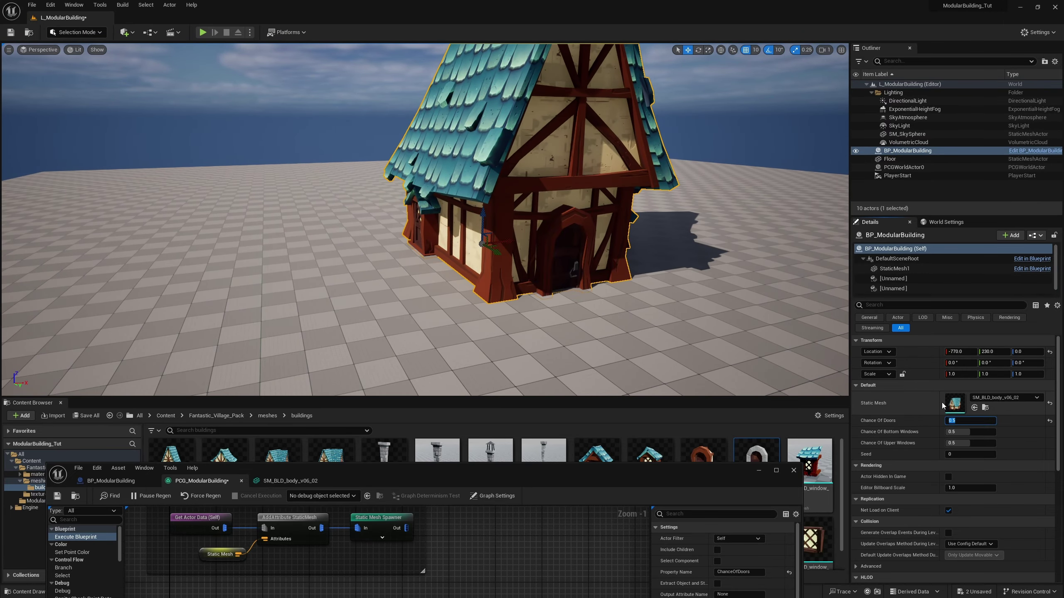
text(0.3)
key(Return)
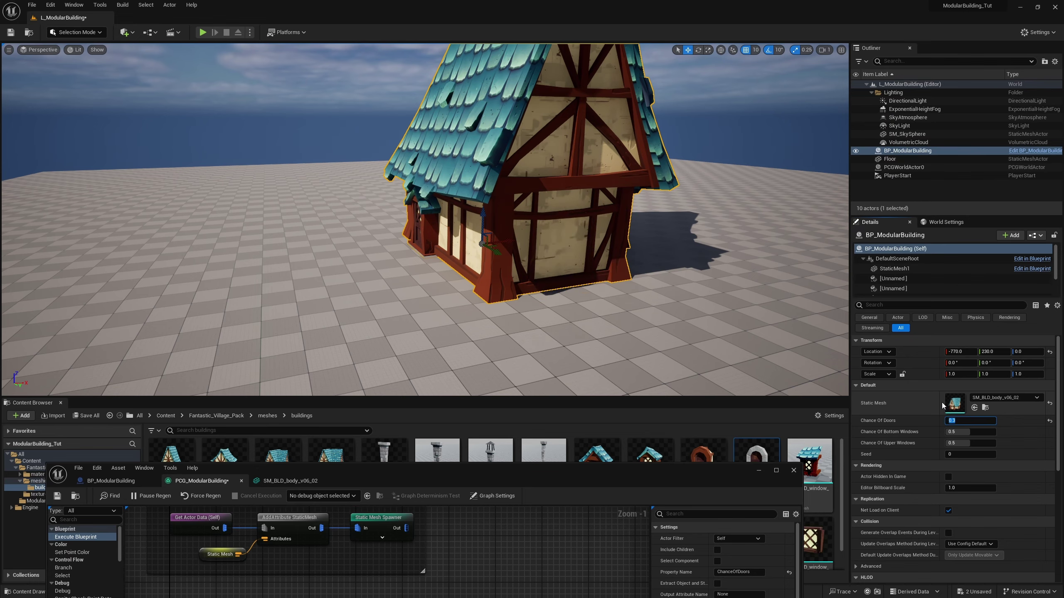
right_drag(628, 251, 582, 243)
alt+drag(368, 210, 335, 209)
click(950, 419)
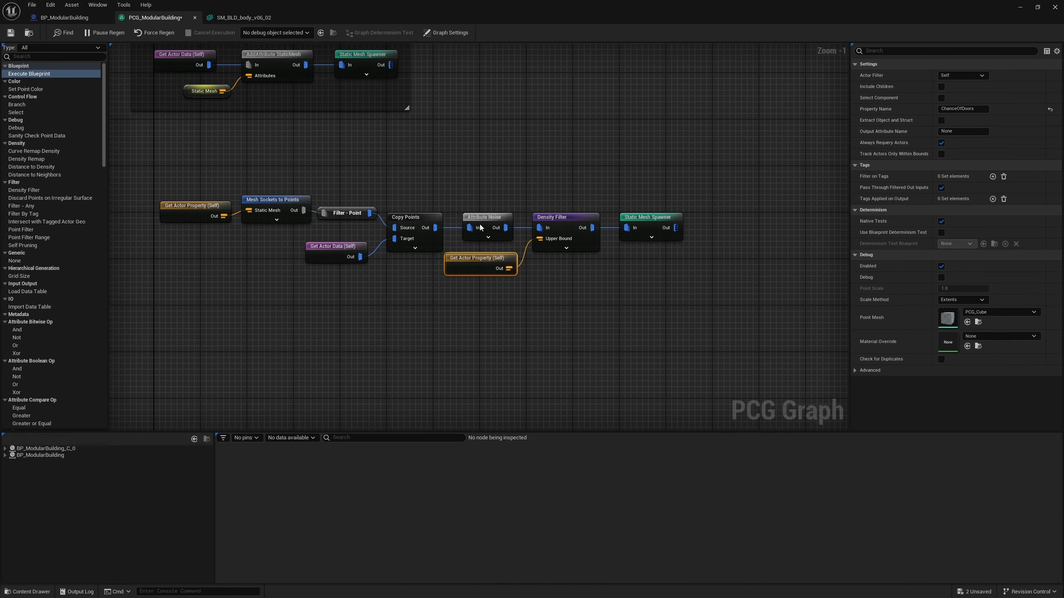
Spread the Attribute Noise, Density Filter and spawner nodes farther from Copy Points and expand the Attribute Noise override pins
drag(683, 162, 515, 263)
drag(561, 221, 707, 222)
drag(491, 221, 561, 227)
click(561, 237)
Duplicate the Get Actor Property node, set its property name to Seed and connect it to the Attribute Noise Seed input
click(617, 273)
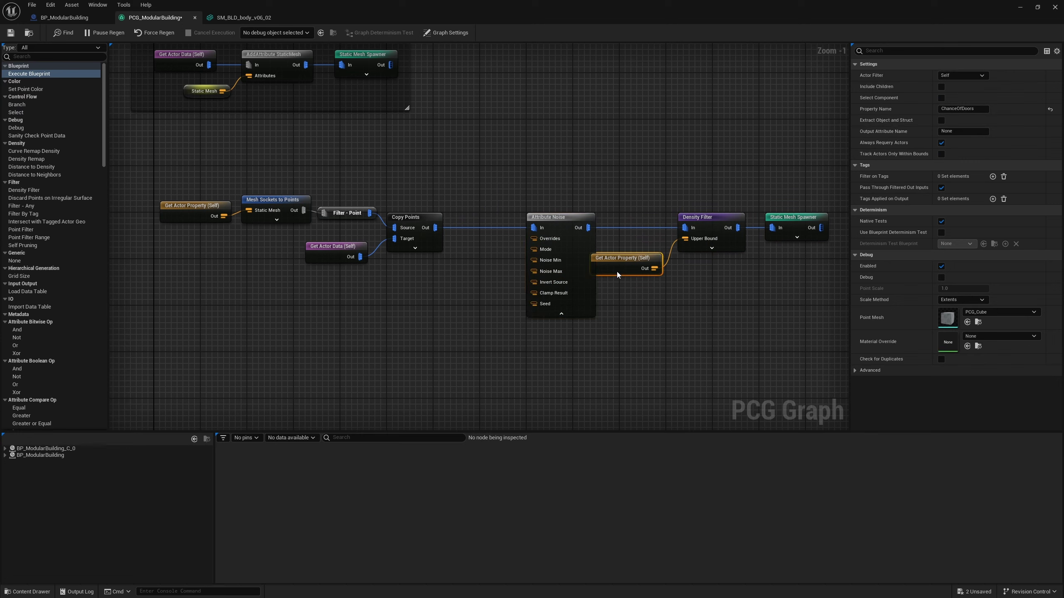
key(ctrl+v)
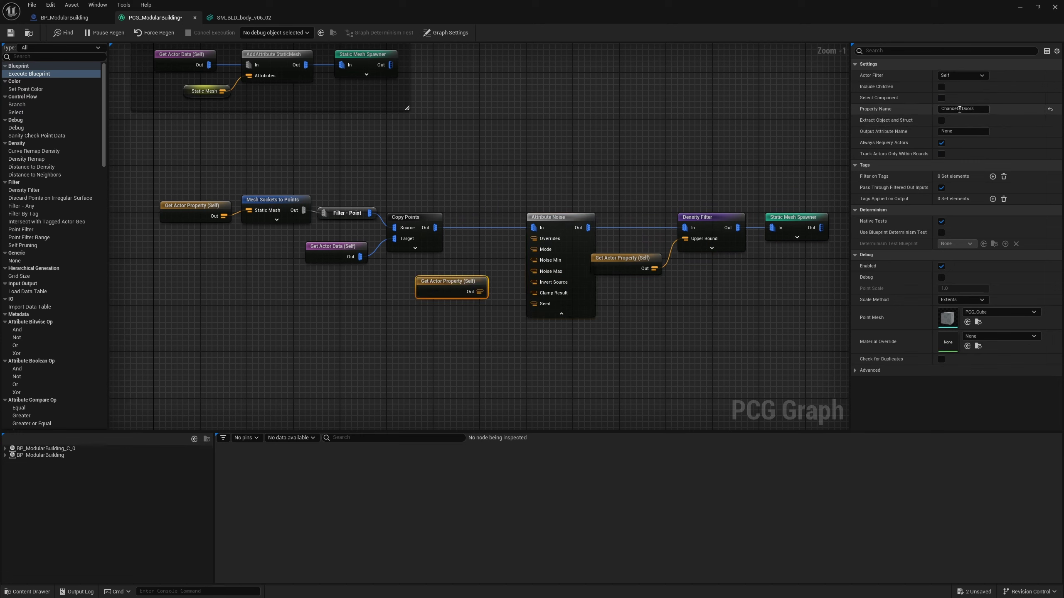
text(Seed)
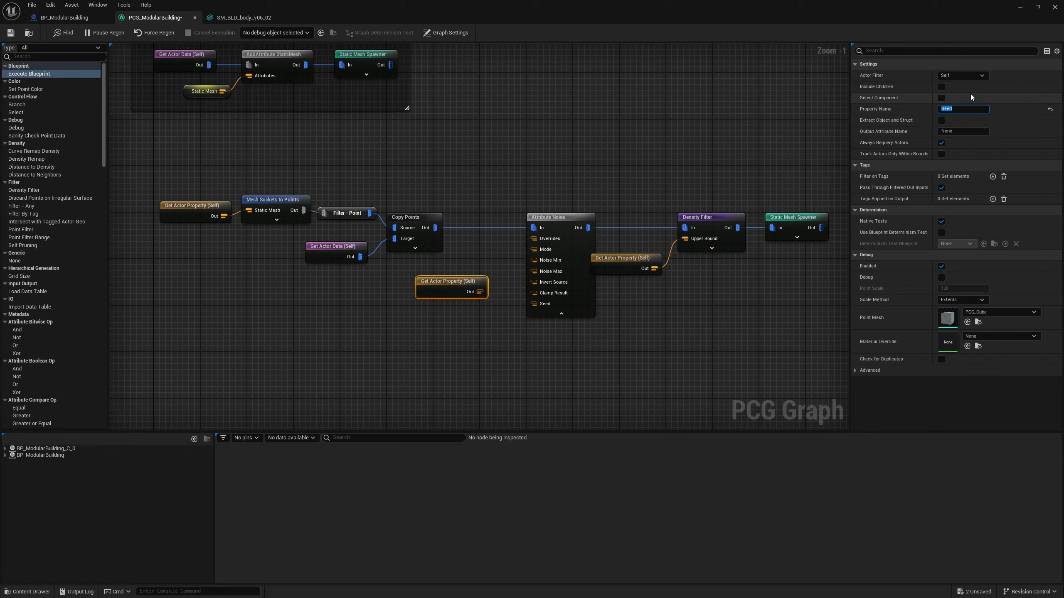
drag(476, 298, 546, 310)
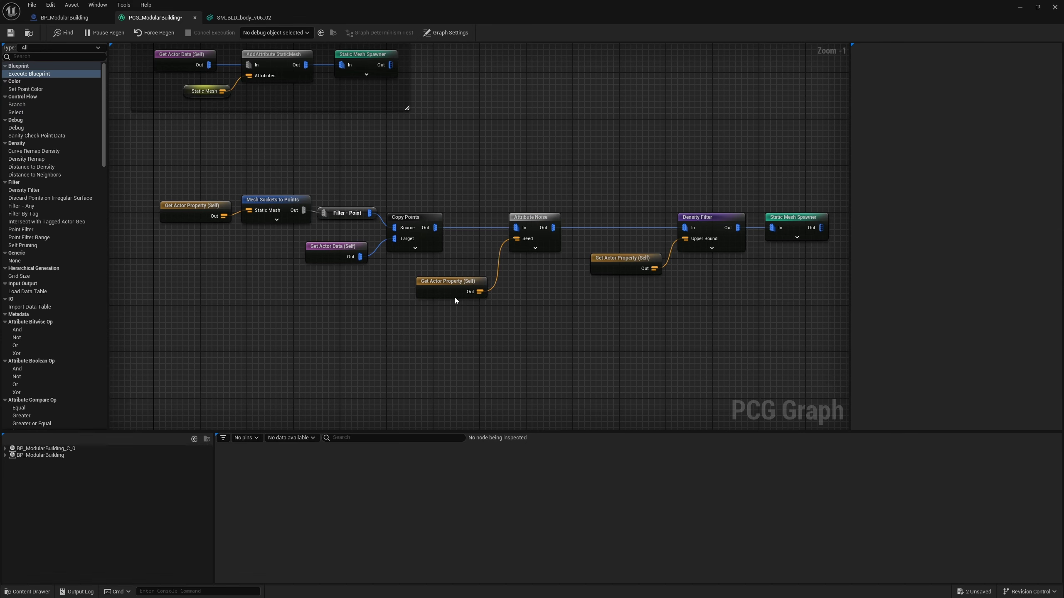
drag(452, 296, 445, 285)
right_drag(570, 283, 453, 273)
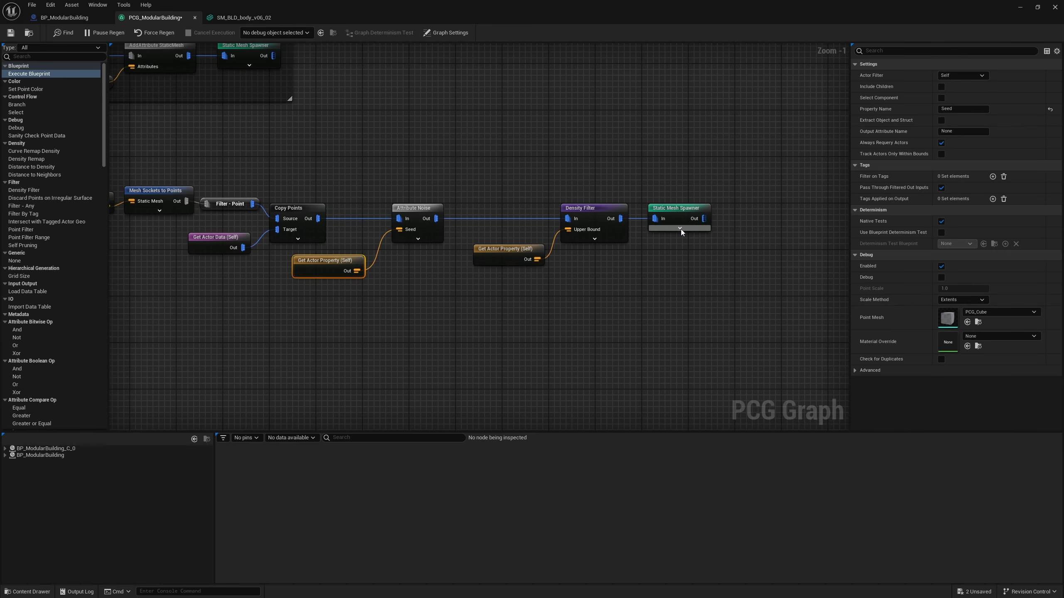
Expand the Static Mesh Spawner's override pins and try different Seed values, such as 15 and 70, on the building
click(680, 229)
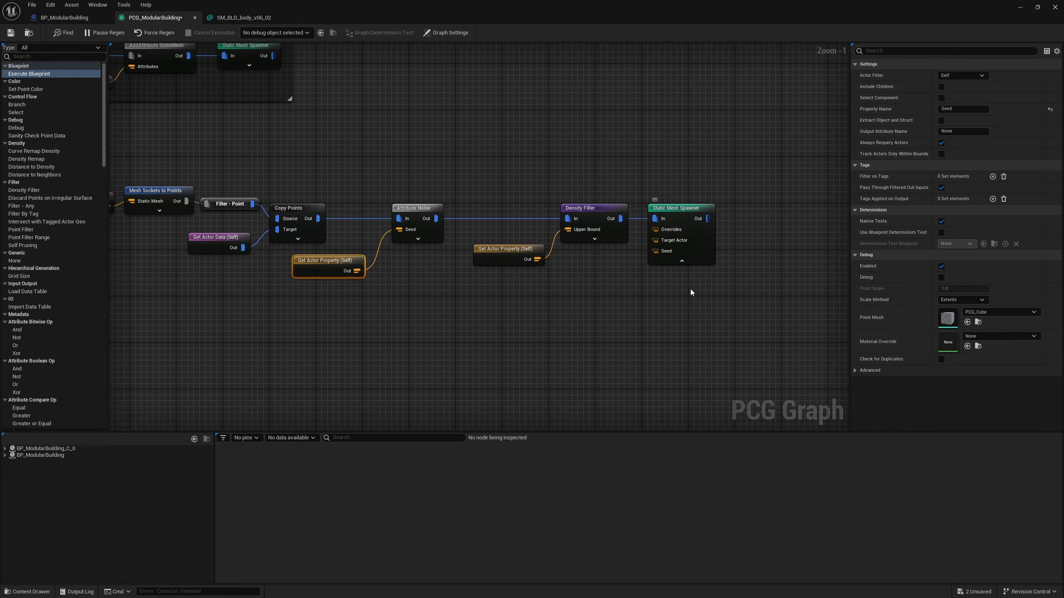
right_click(680, 263)
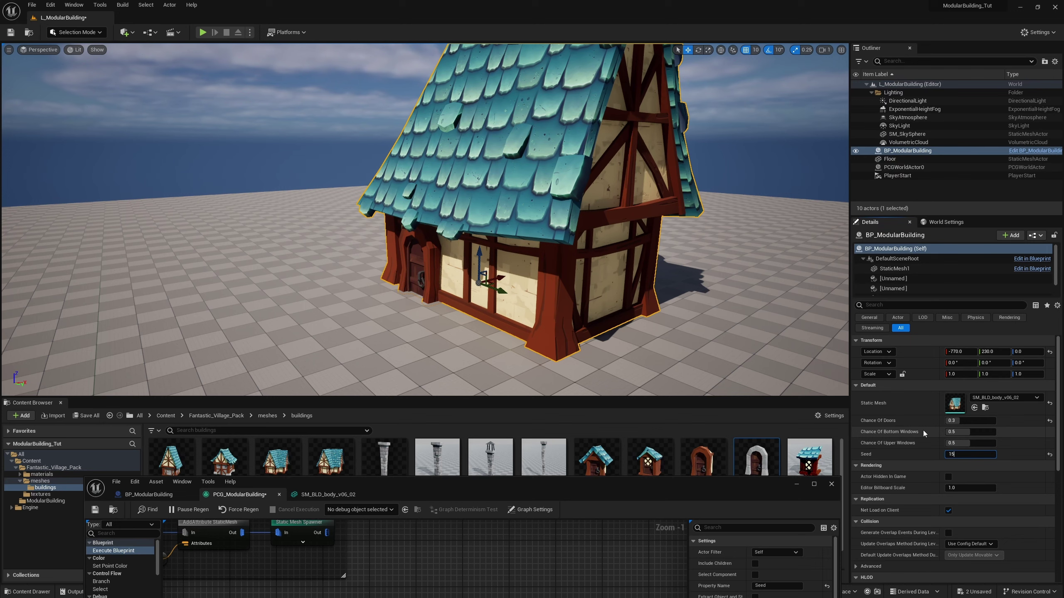
click(922, 432)
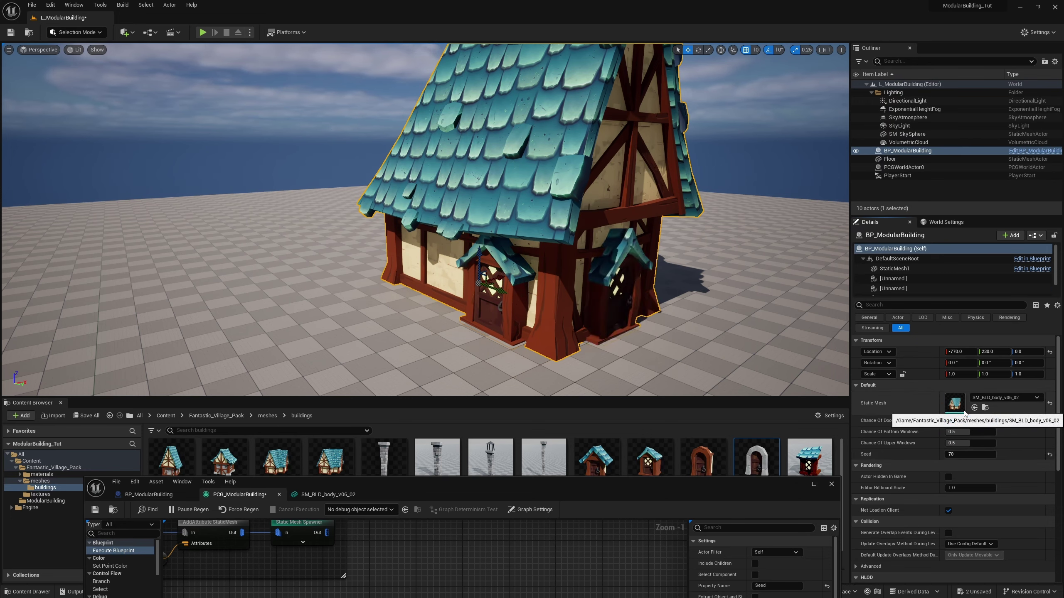
drag(961, 453, 980, 453)
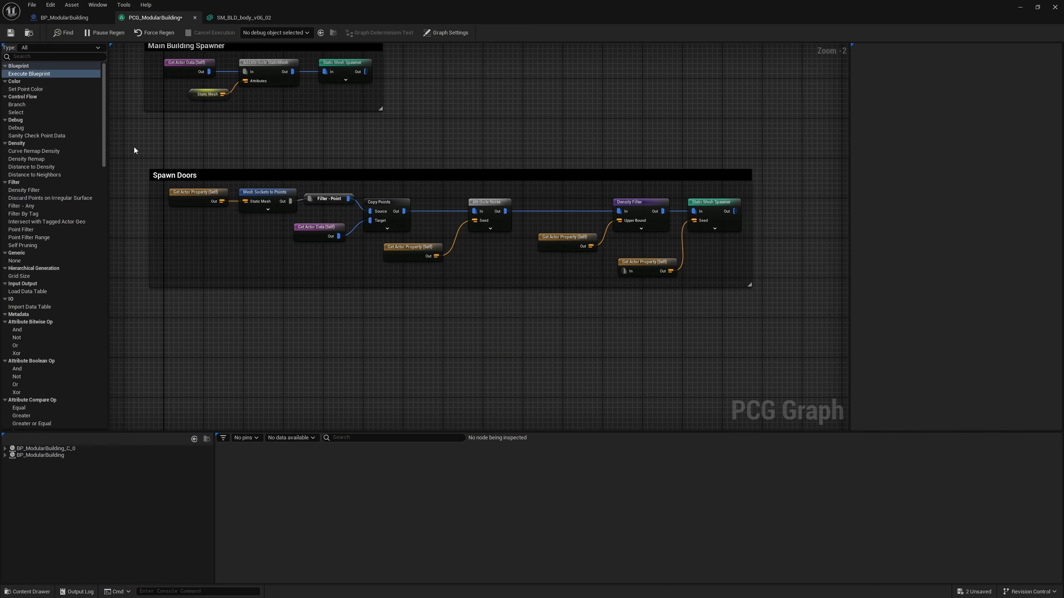
Duplicate the Spawn Doors group, place the copy beneath the original and select its Mesh Sockets to Points node
right_drag(600, 338, 648, 271)
key(ctrl+v)
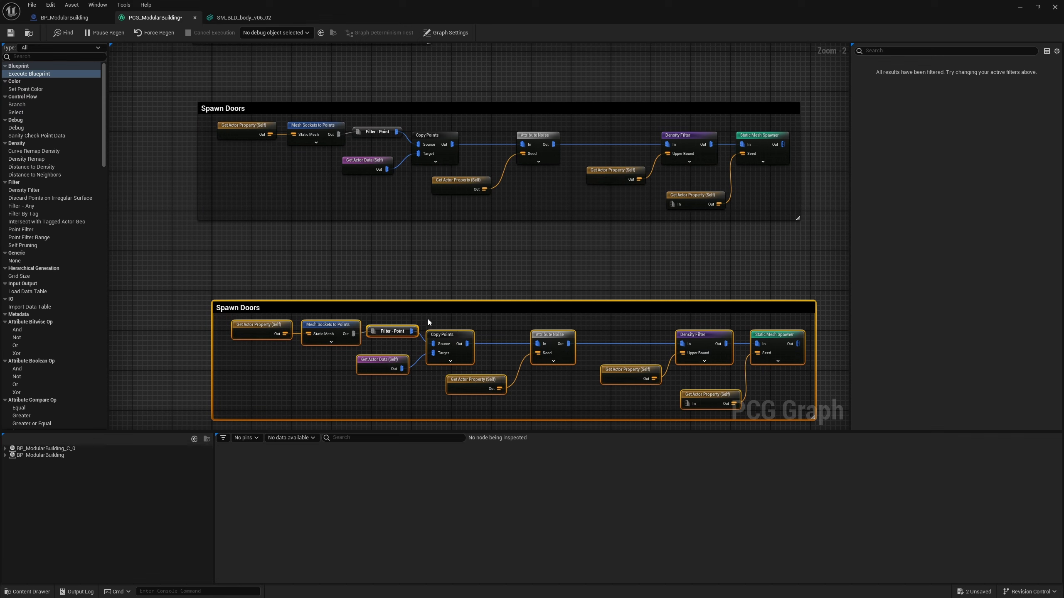
drag(425, 309, 410, 254)
click(317, 271)
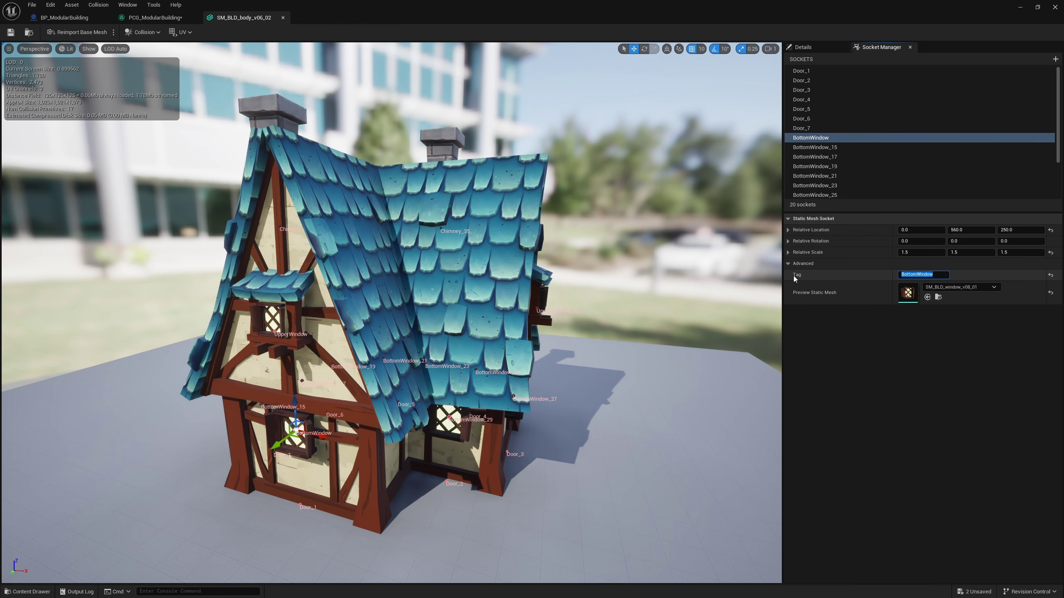
Set the duplicated Mesh Sockets to Points node's tag to BottomWindow and expand mesh entries 3 and 2 of the copied group's Static Mesh Spawner
click(122, 19)
click(961, 123)
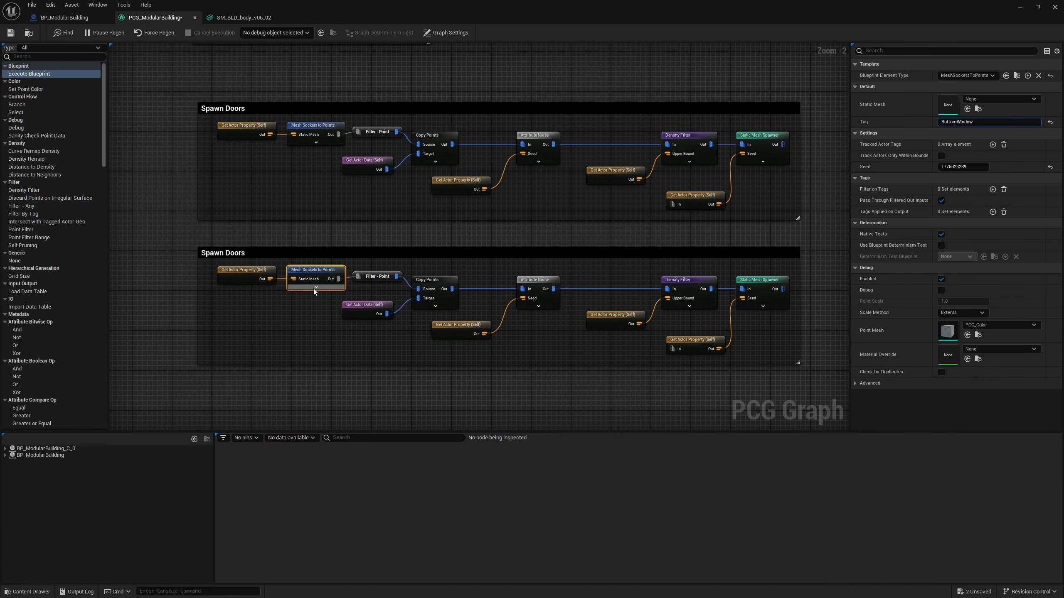
click(764, 288)
right_drag(764, 288, 625, 271)
click(862, 189)
click(862, 180)
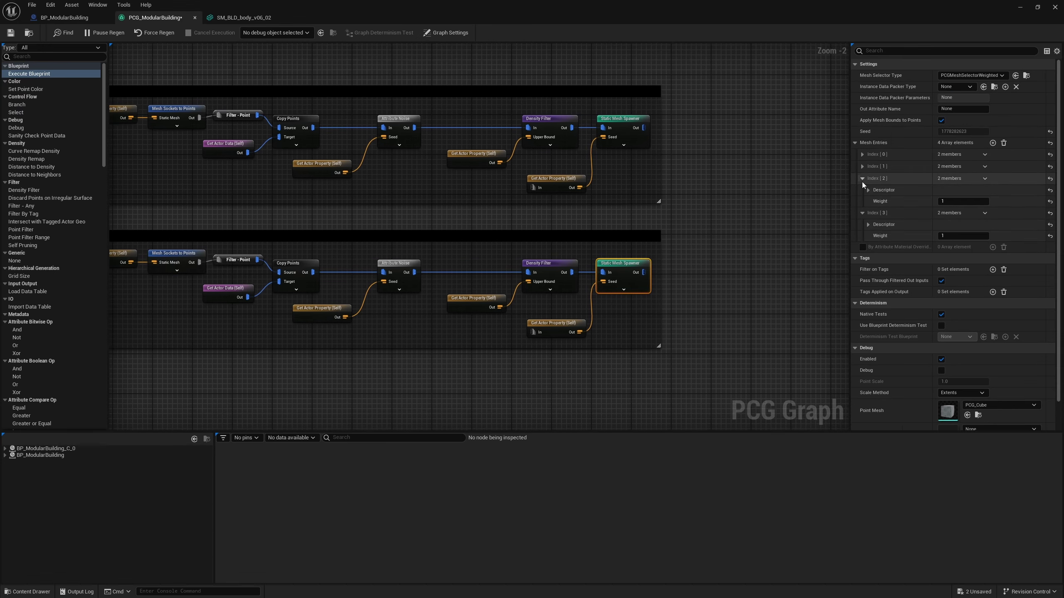
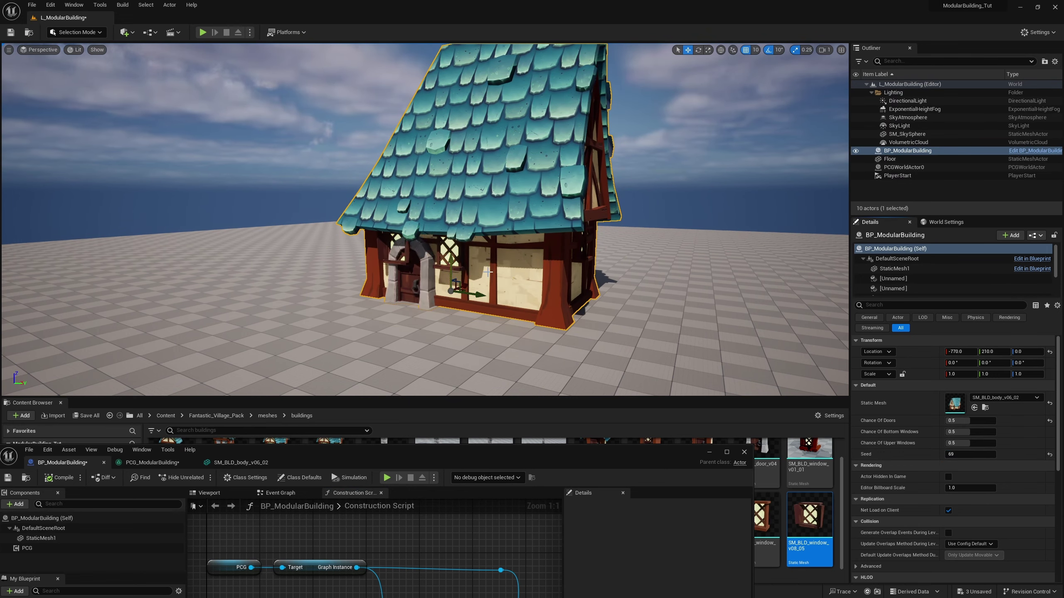
Try a different Seed value on the building to check how doors and bottom windows vary
drag(956, 453, 951, 454)
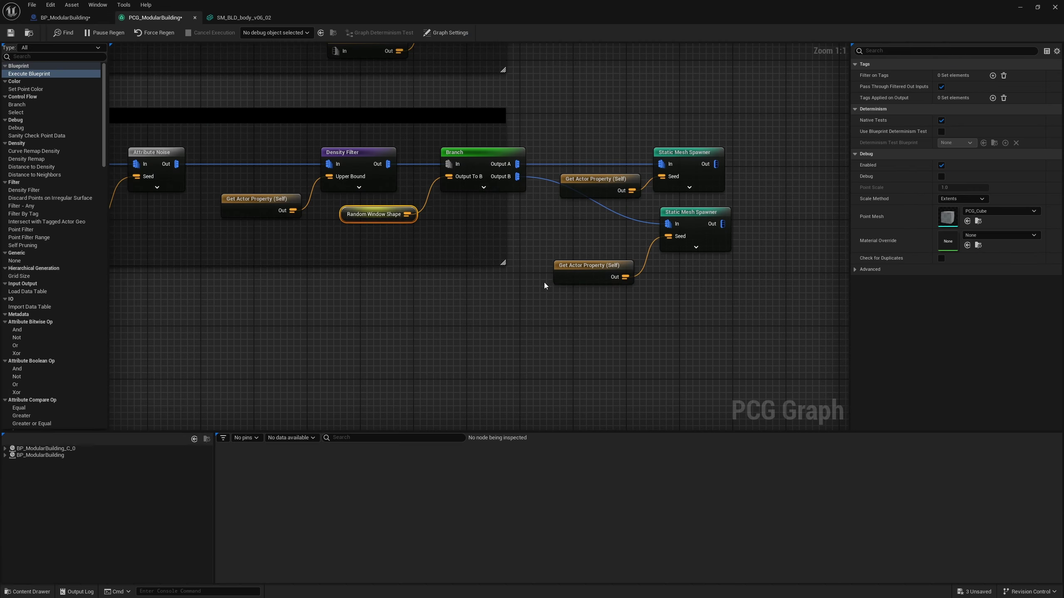
Move the Branch, Random Window Shape, spawner and connected property nodes farther away from the bottom windows' Density Filter
shift+drag(791, 172, 615, 343)
right_drag(611, 344, 572, 375)
drag(453, 230, 718, 229)
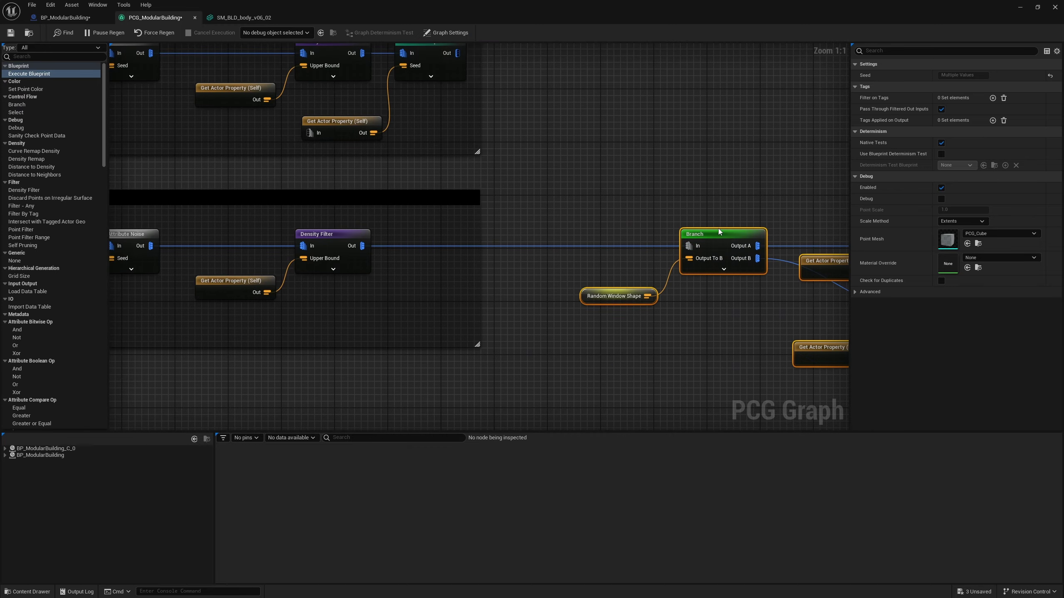
Add a Difference node between the Density Filter and Branch, wiring the filter into its Source and its output into Branch
right_click(502, 219)
text(difference)
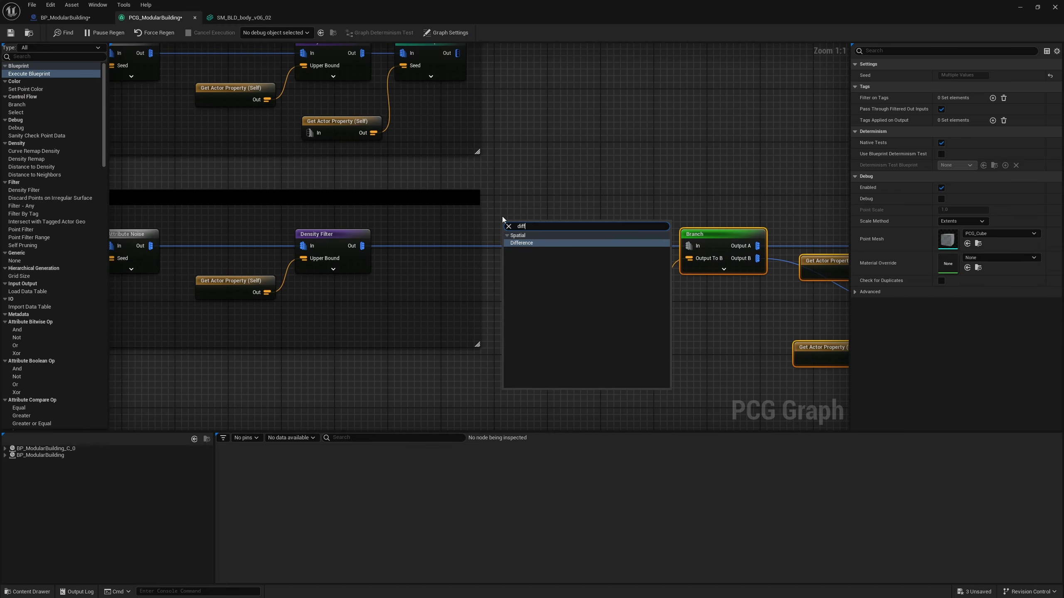
key(Return)
drag(362, 246, 385, 245)
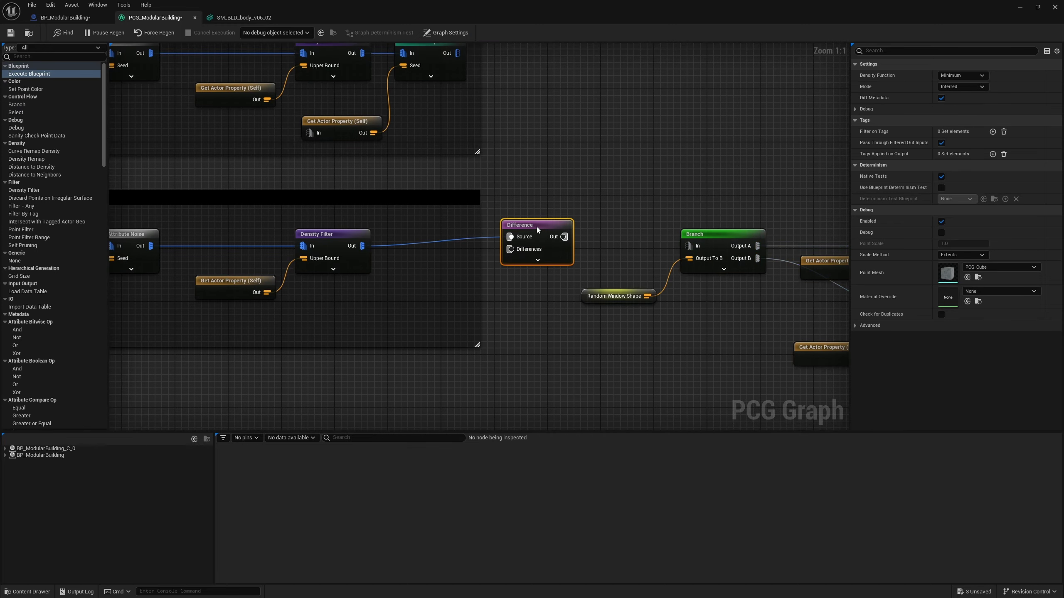
drag(537, 227, 694, 246)
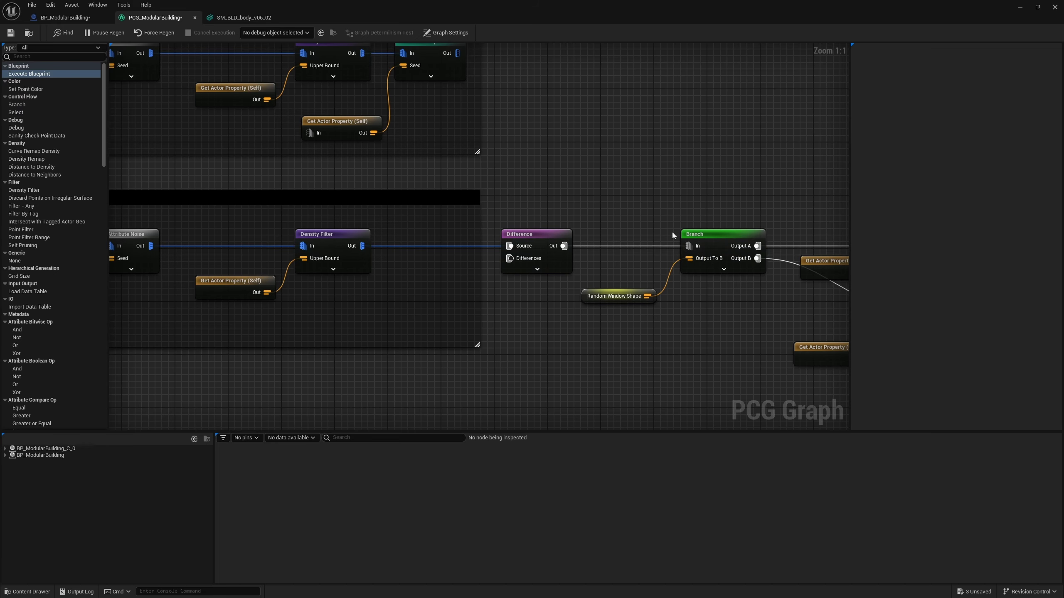
Connect the Spawn Doors Static Mesh Spawner output to the Differences input and extend the Spawn Bottom Windows comment around its nodes
right_drag(516, 258, 586, 278)
right_drag(599, 184, 673, 203)
scroll(673, 203, down, 2)
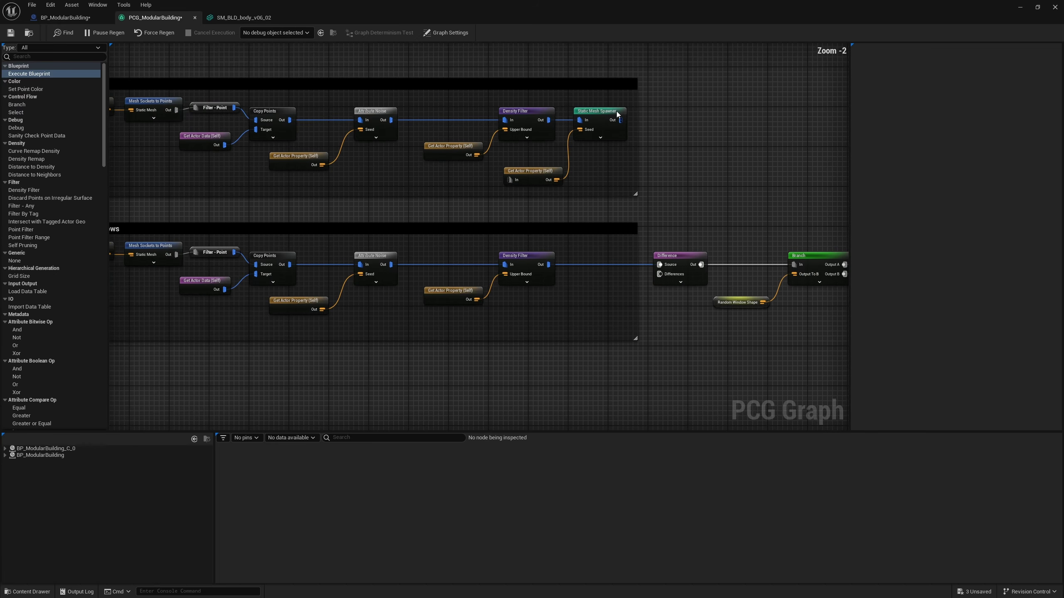
right_drag(646, 156, 802, 165)
right_drag(534, 141, 348, 123)
drag(591, 111, 631, 97)
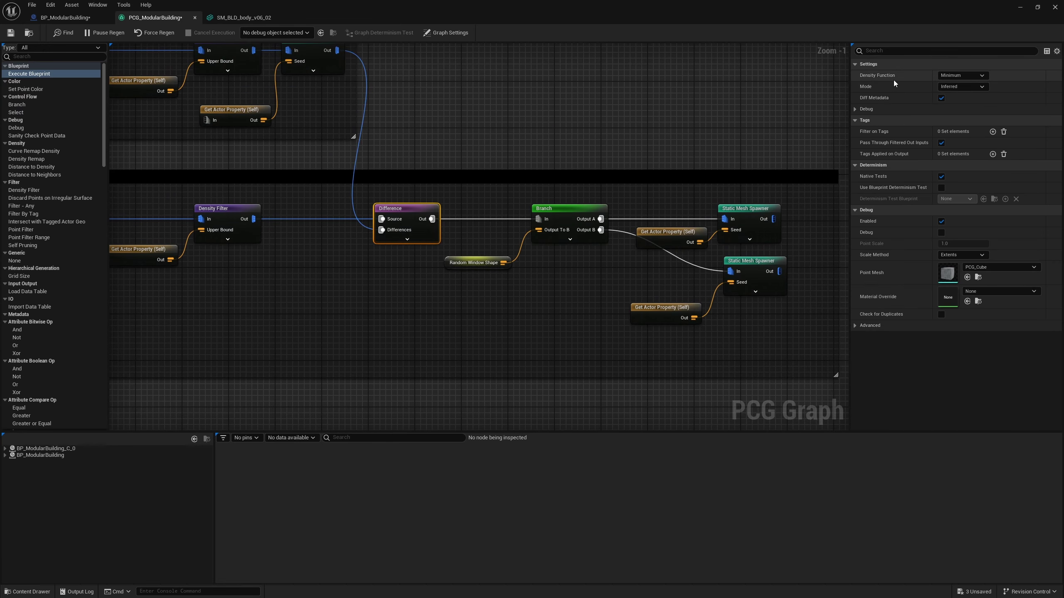
Set the Difference node's density function to Binary and test it with different Seed values on the building
click(959, 76)
click(955, 100)
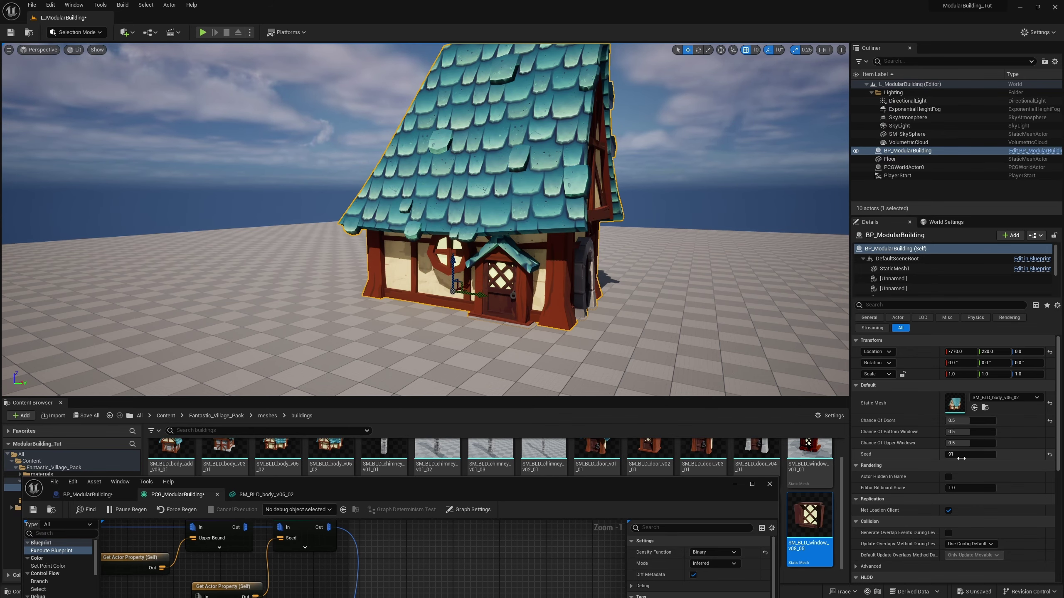
drag(960, 455, 971, 455)
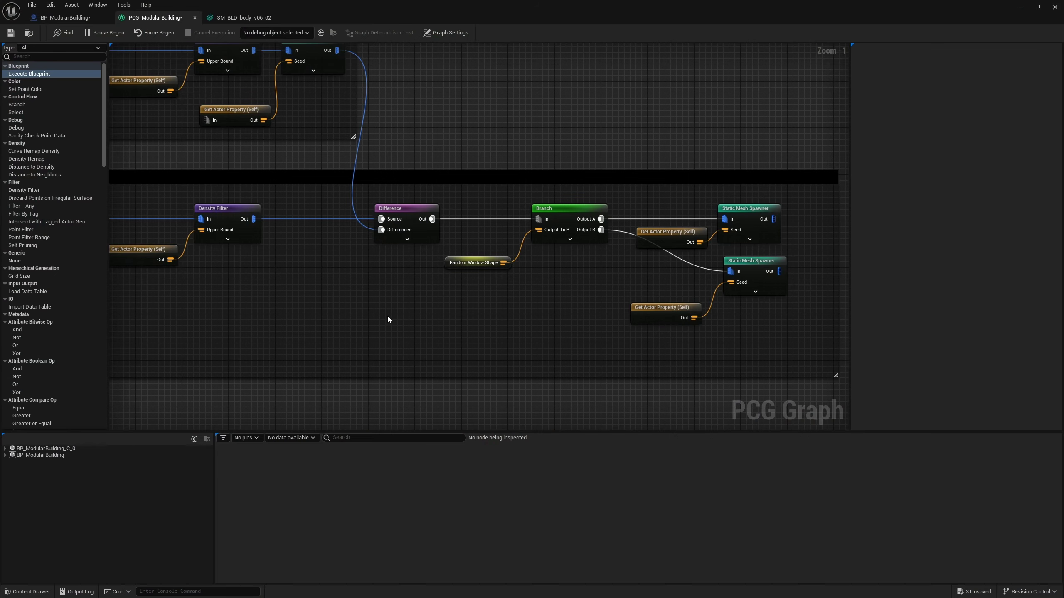
Duplicate the whole Spawn Doors group and place the copy beneath the Spawn Bottom Windows group
right_drag(320, 292, 631, 315)
scroll(425, 249, down, 2)
right_drag(425, 249, 554, 303)
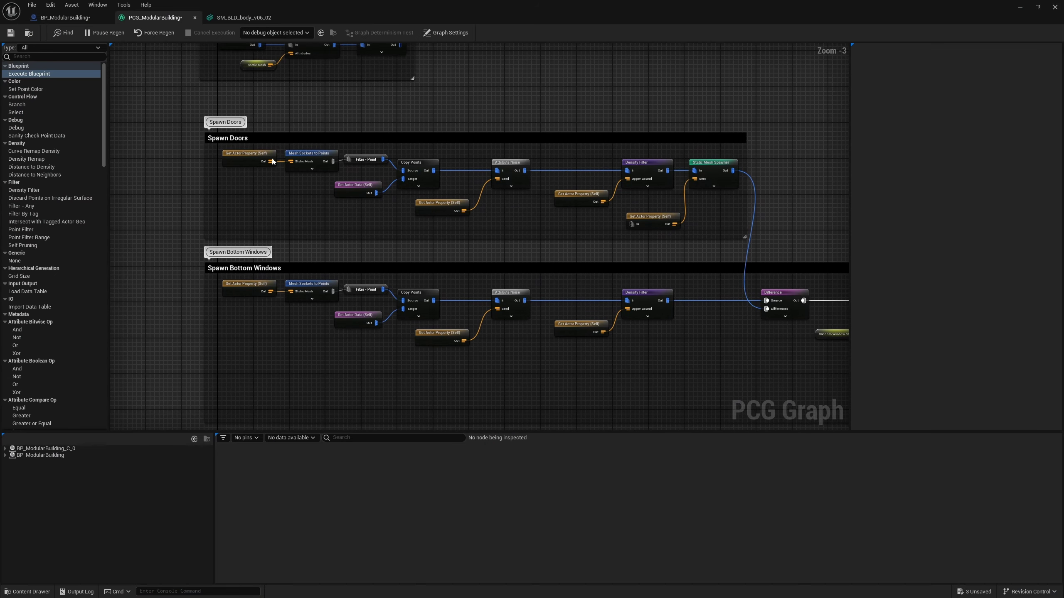
drag(156, 119, 741, 260)
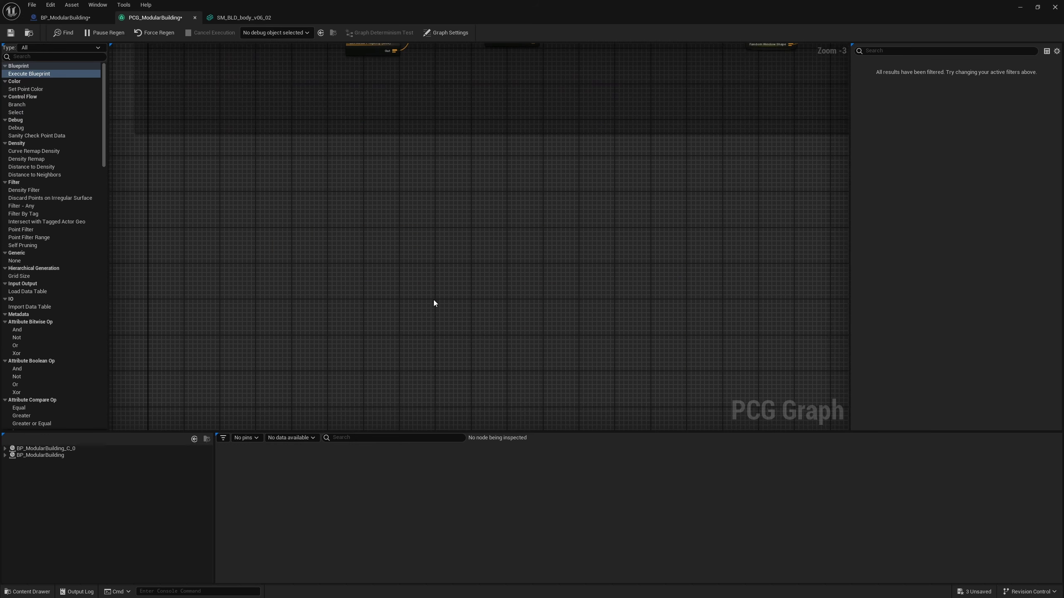
key(ctrl+v)
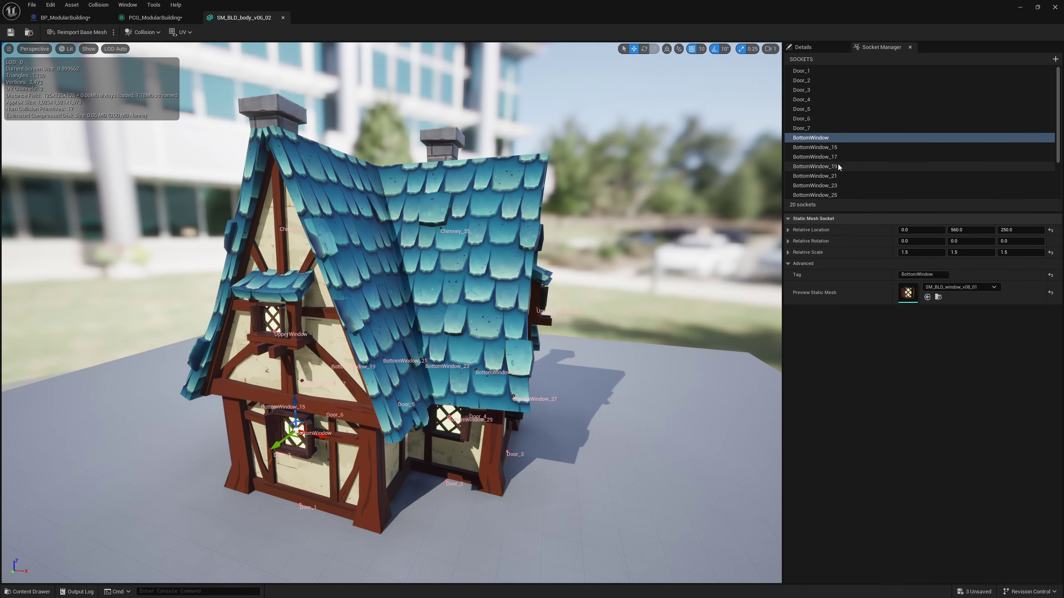
Copy the UpperWindow socket's tag into the new Mesh Sockets to Points node and title the group Spawn Upper Windows
scroll(839, 167, down, 3)
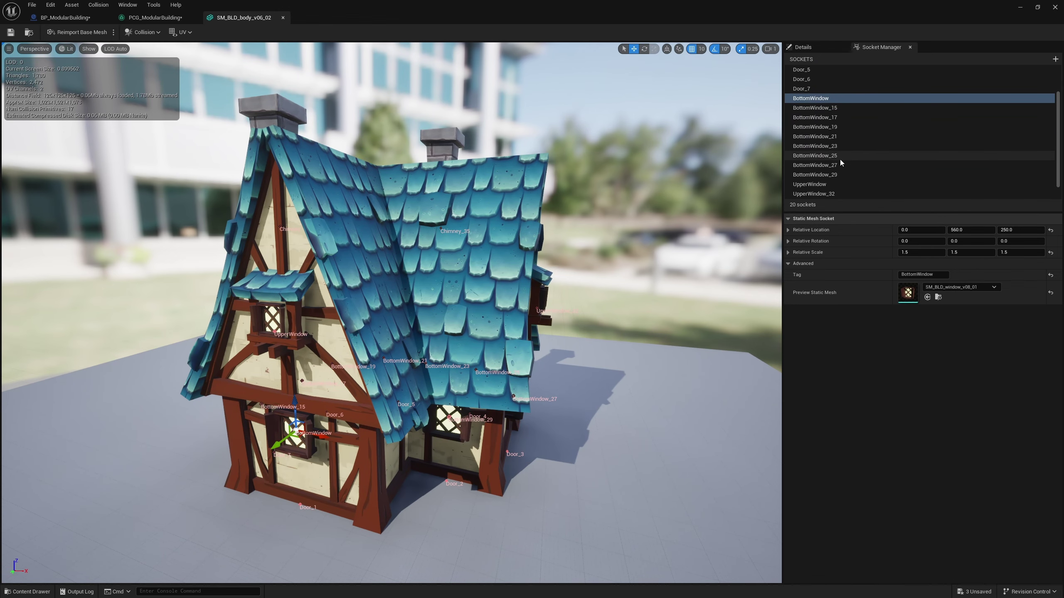
click(814, 184)
click(940, 275)
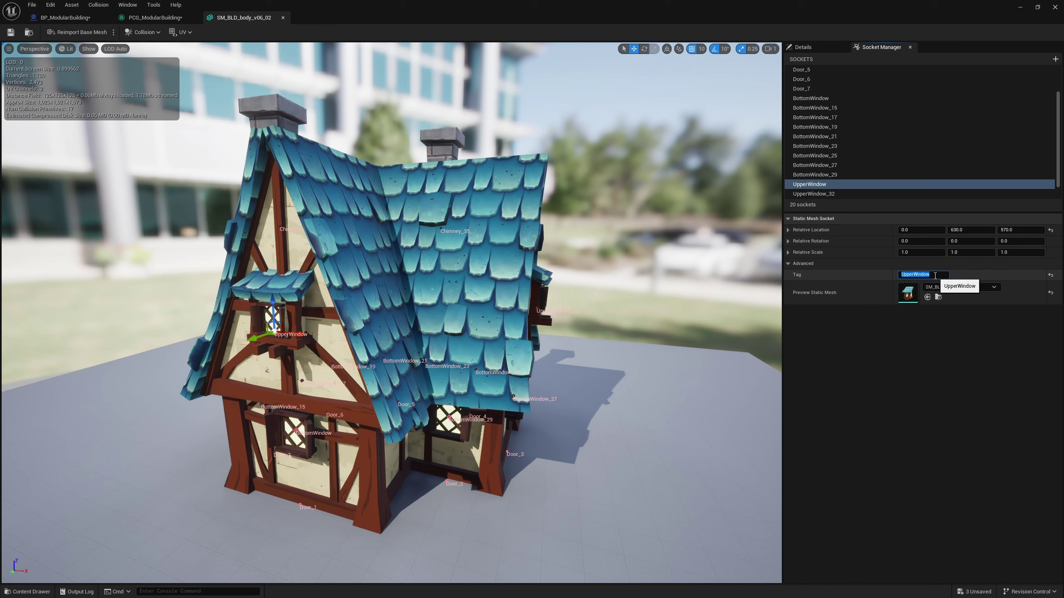
click(153, 17)
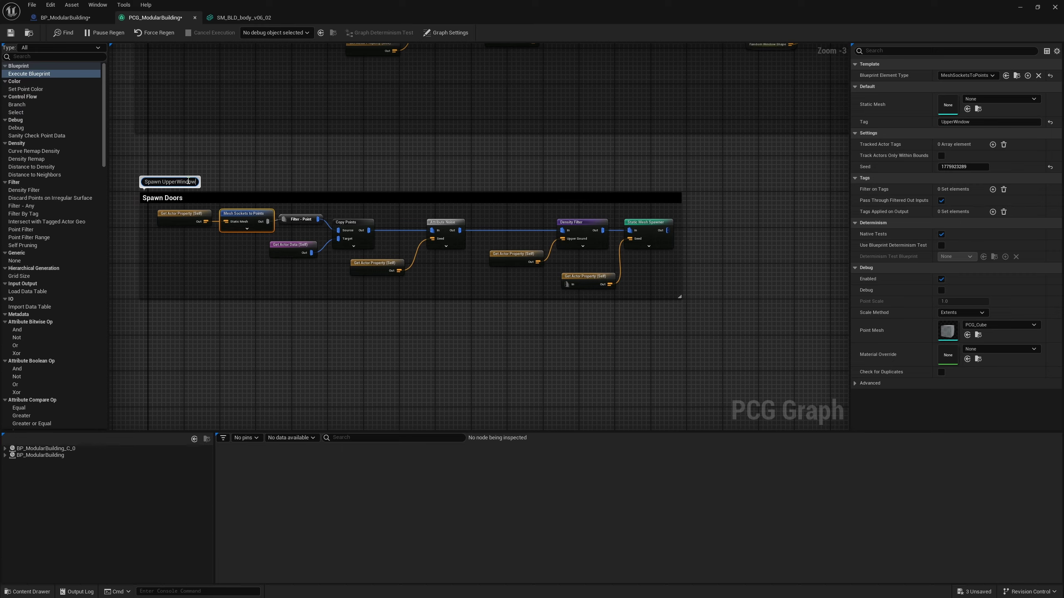
Select the Spawn Upper Windows group's Static Mesh Spawner and move the graph window down to reveal the level viewport
click(652, 228)
scroll(652, 228, up, 2)
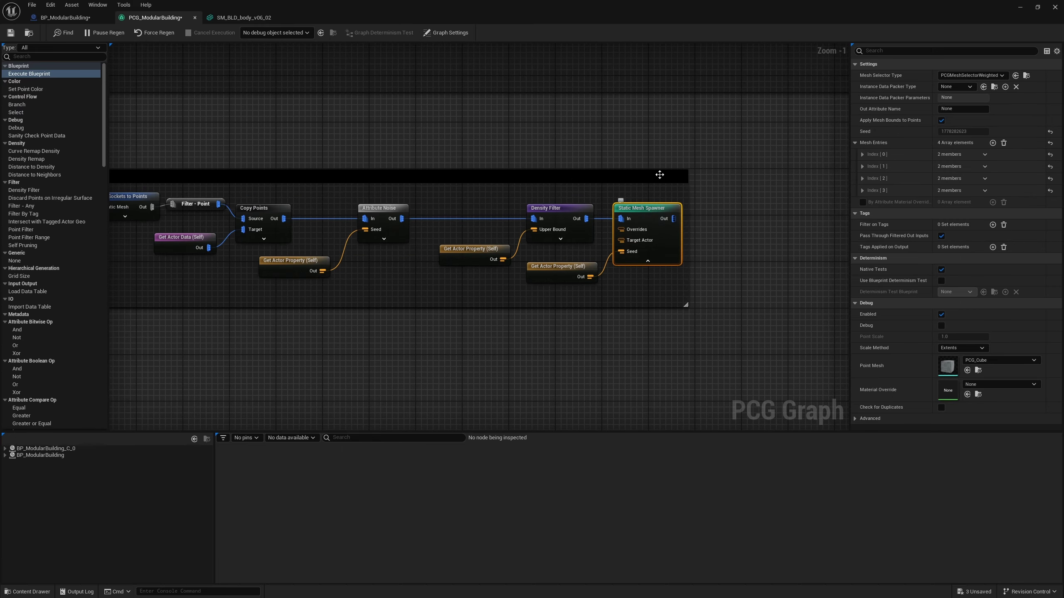
drag(629, 20, 619, 55)
scroll(309, 517, down, 1)
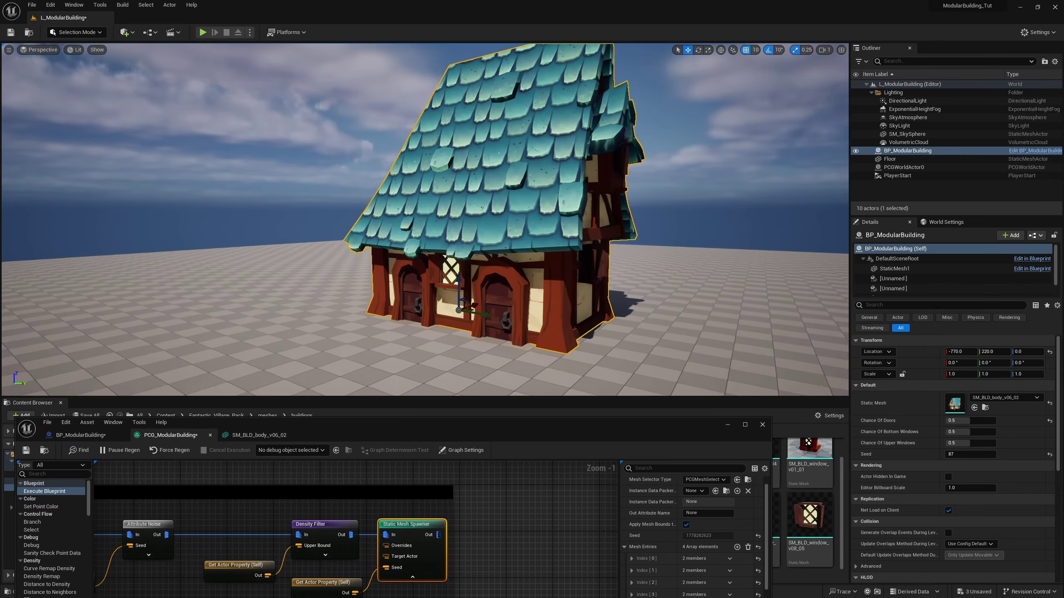
View the building from its gable side and try different Seed values, such as 110, to check the upper windows
alt+drag(544, 226, 294, 226)
right_drag(419, 226, 503, 227)
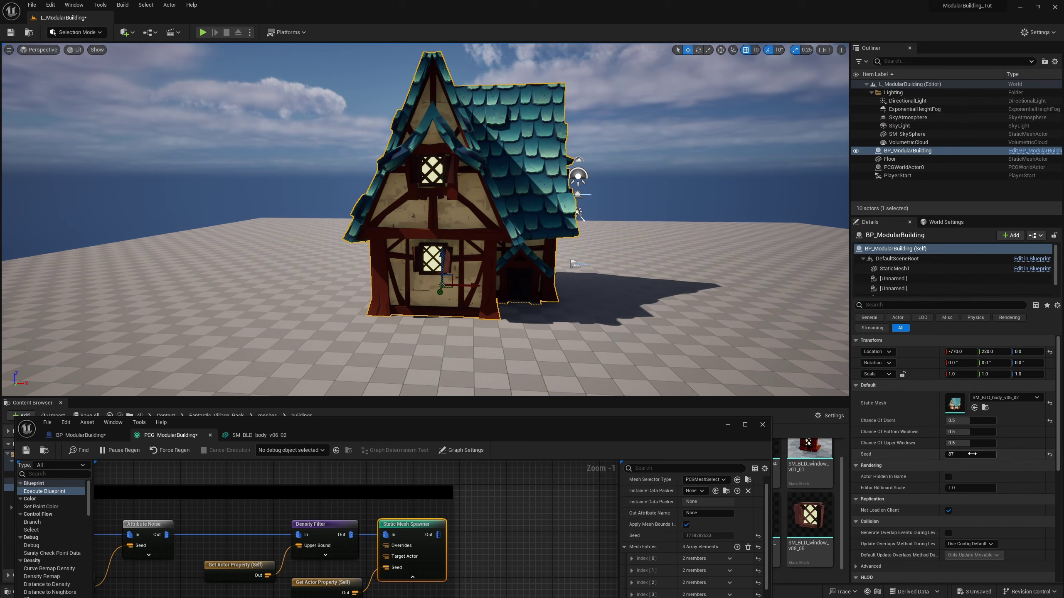
drag(974, 453, 983, 454)
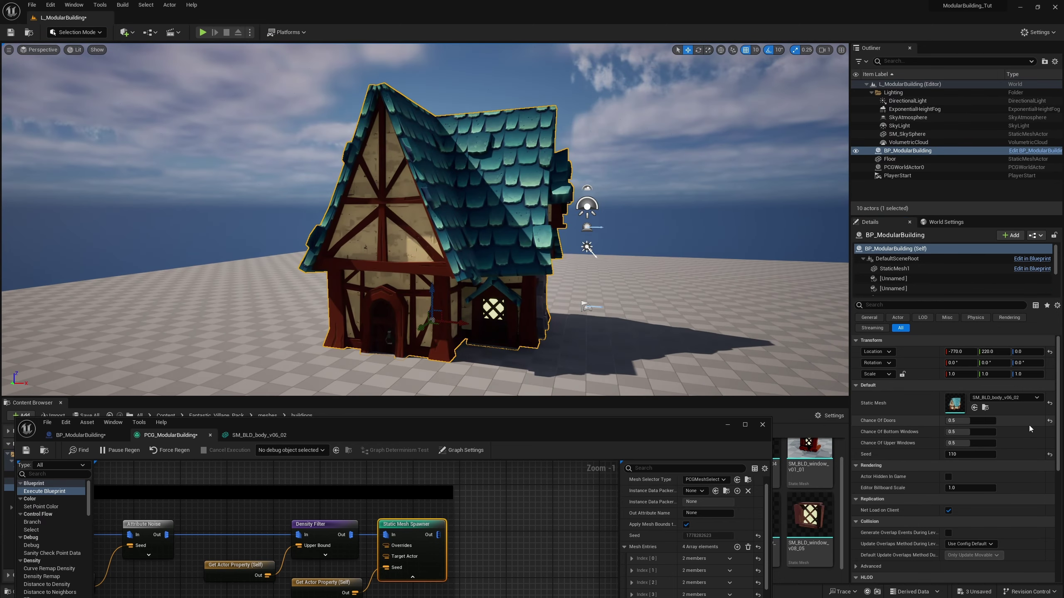
drag(968, 455, 985, 455)
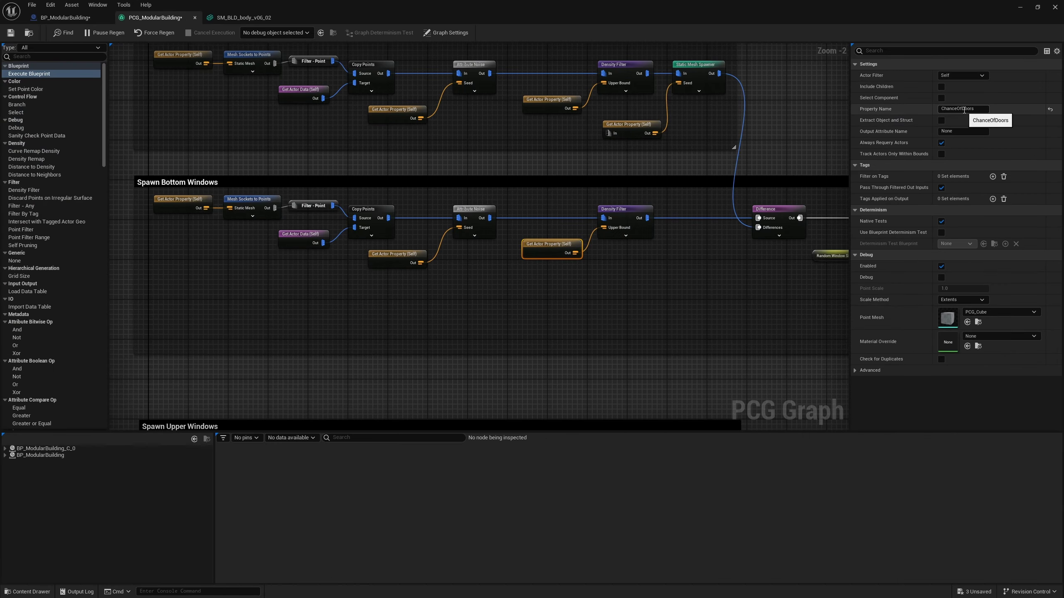
Look up the ChanceOfBottomWindows and ChanceOfUpperWindows variable names in BP_ModularBuilding for the Density Filters' Get Actor Property nodes
right_drag(610, 350, 622, 148)
click(559, 287)
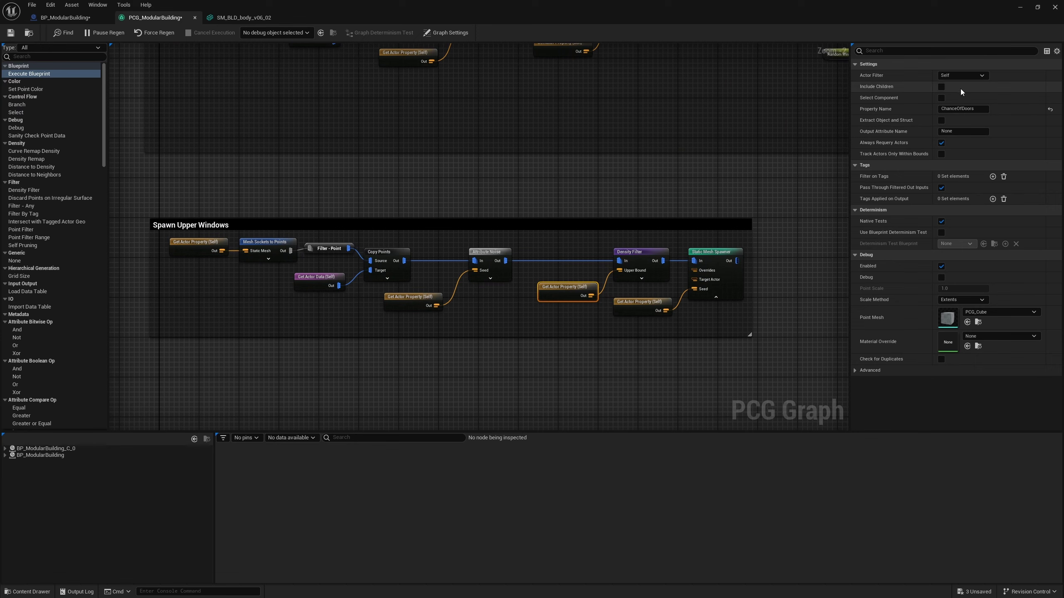
click(65, 18)
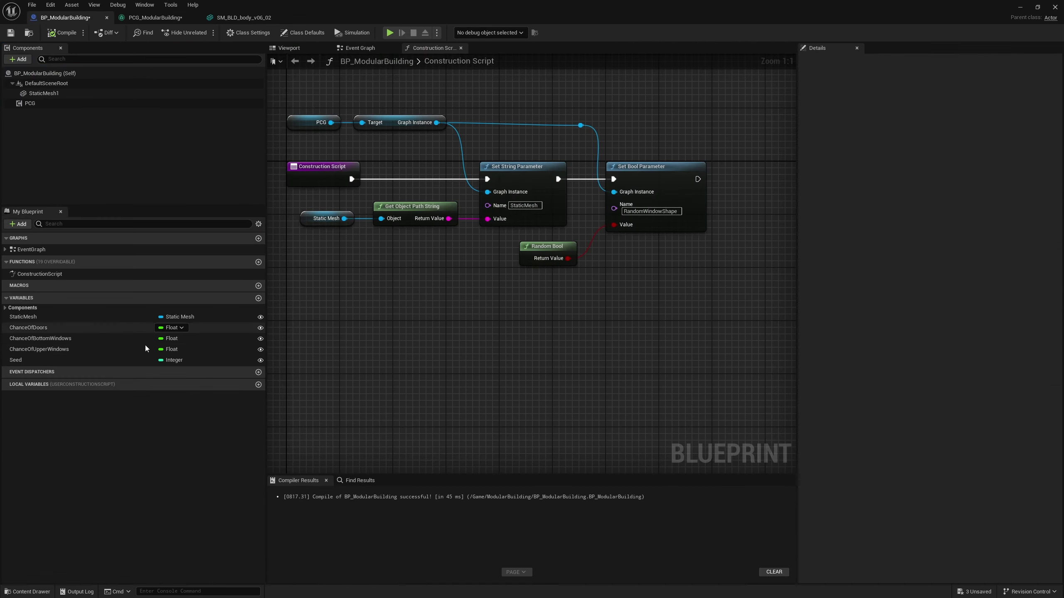
double_click(57, 342)
click(40, 349)
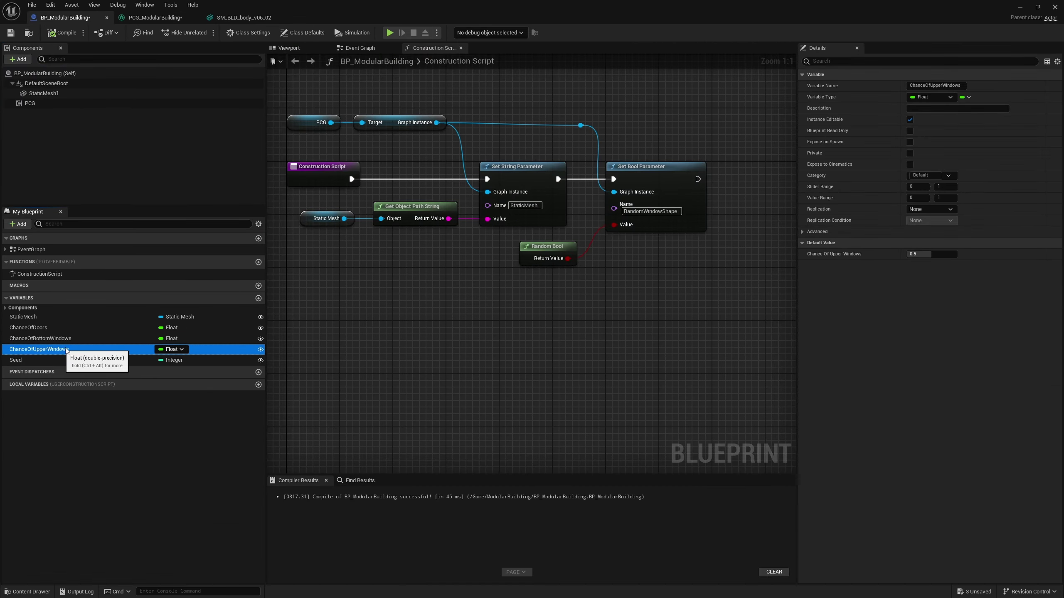
Set the property name of the Get Actor Property node feeding the bottom windows' Density Filter to ChanceOfBottomWindows
click(151, 18)
right_drag(532, 214, 519, 295)
click(535, 129)
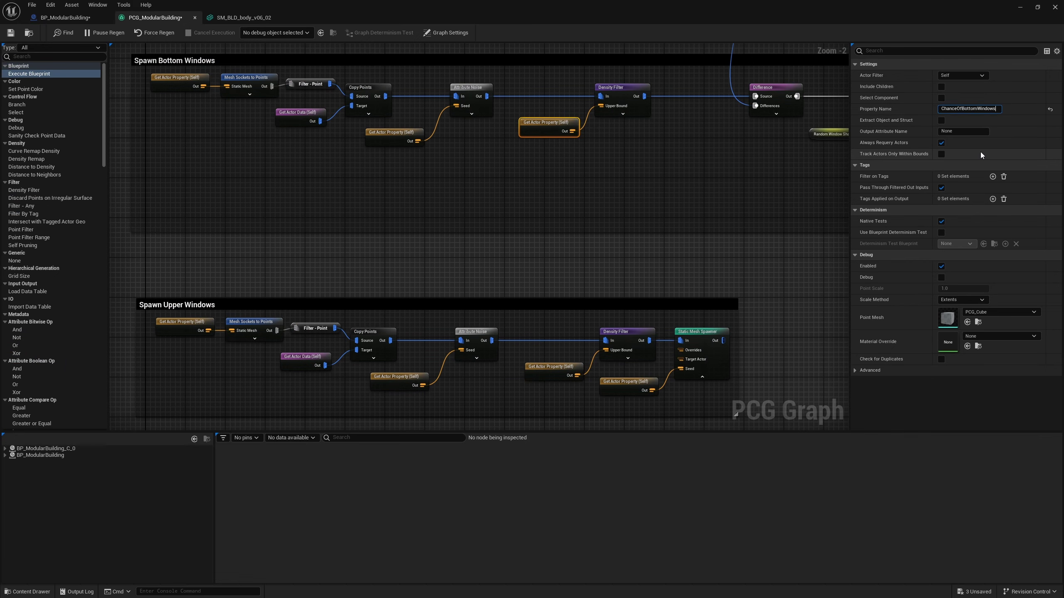
click(59, 18)
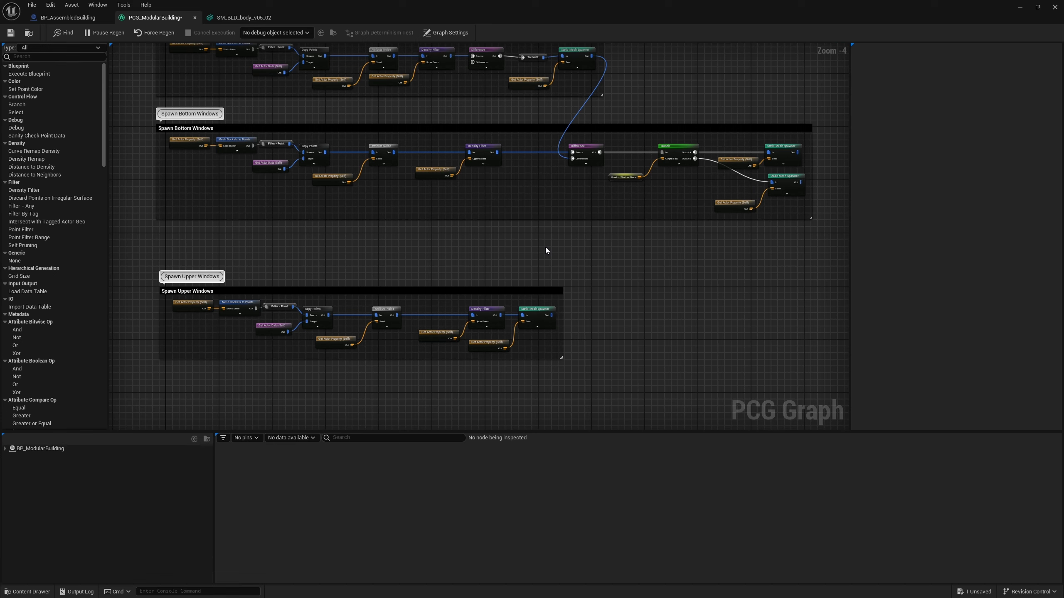
Duplicate the Spawn Upper Windows group and align the copy directly beneath the original
right_drag(545, 247, 581, 151)
drag(140, 167, 552, 304)
key(ctrl+c)
right_drag(488, 306, 543, 219)
key(ctrl+v)
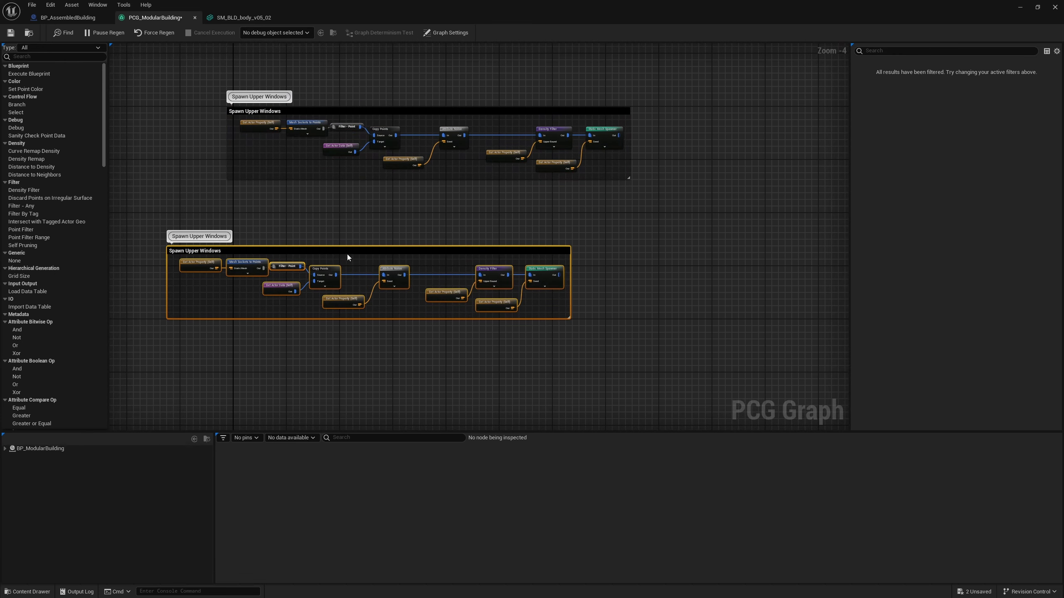
drag(347, 255, 407, 251)
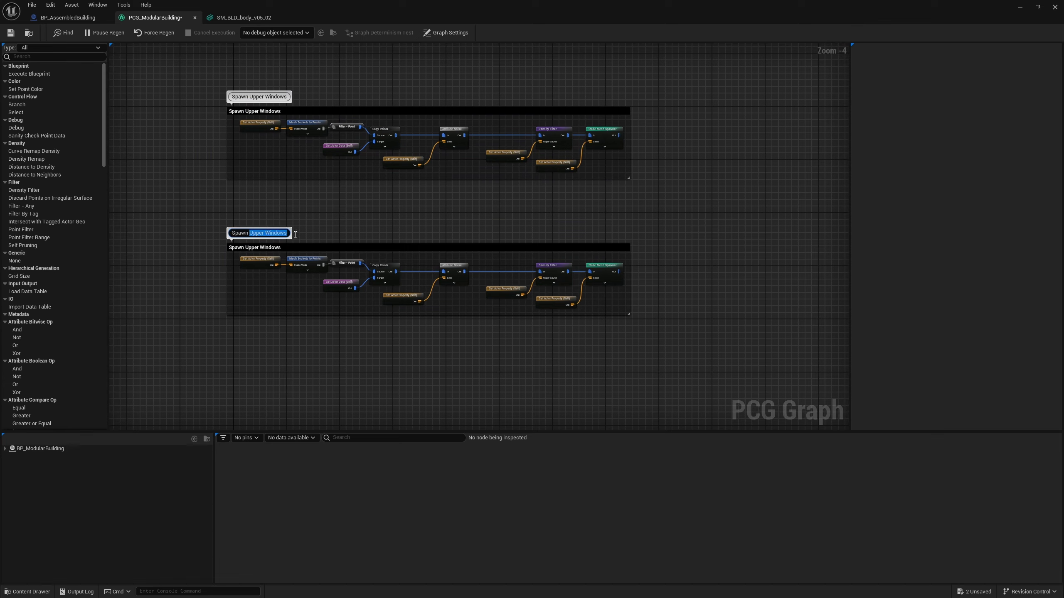
Rename the copied group Spawn Chimneys and set its Mesh Sockets to Points tag to Chimney
text(Chimneys)
key(Return)
scroll(330, 231, up, 3)
click(293, 281)
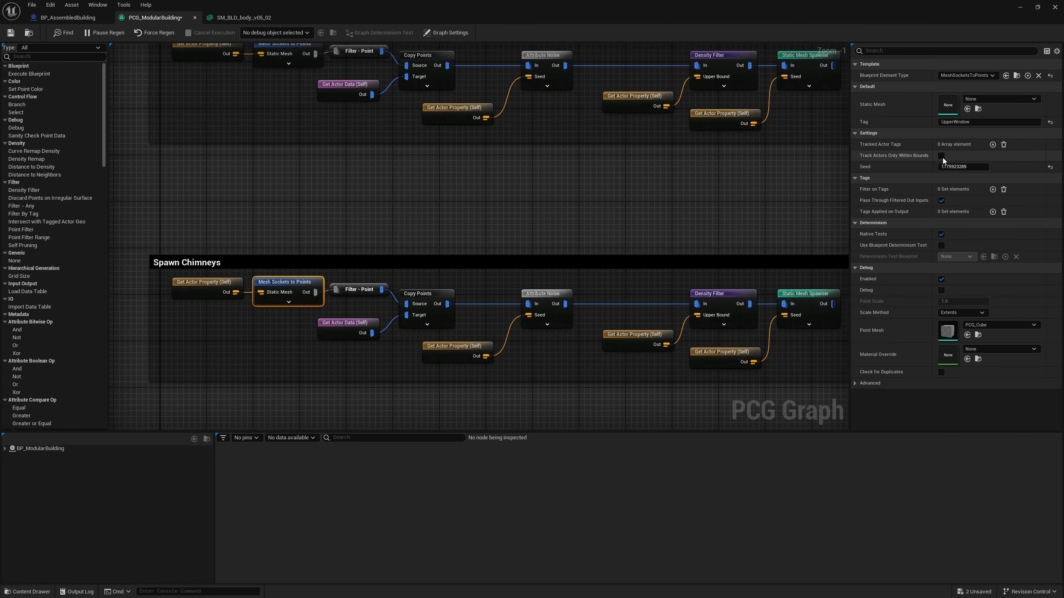
text(Chimney)
key(Return)
Delete the Get Actor Property node feeding the chimney Density Filter's Upper Bound and move the filter closer to Attribute Noise
right_drag(553, 345, 406, 309)
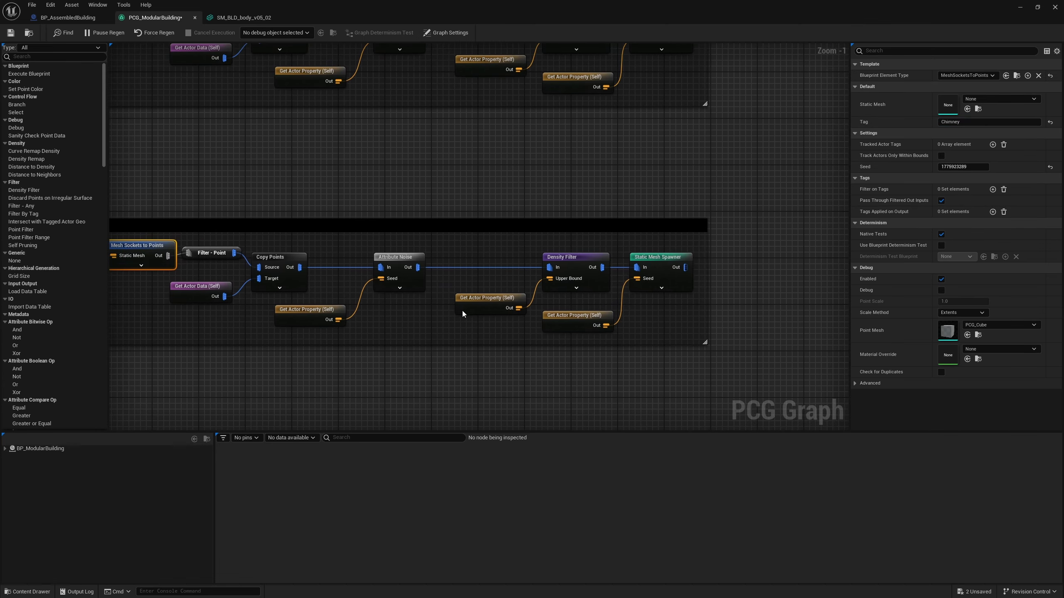
click(460, 312)
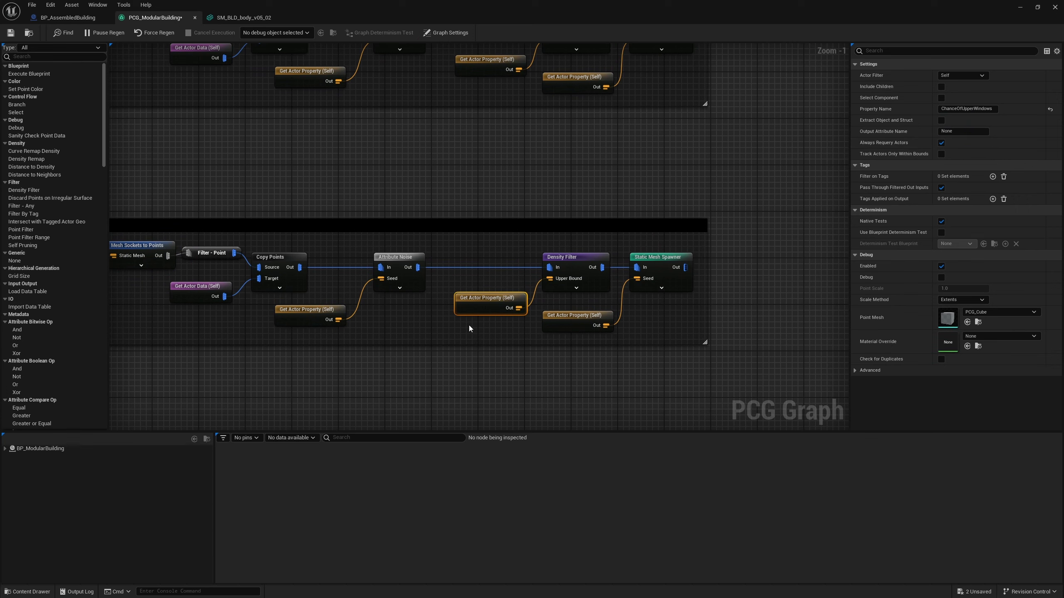
key(Delete)
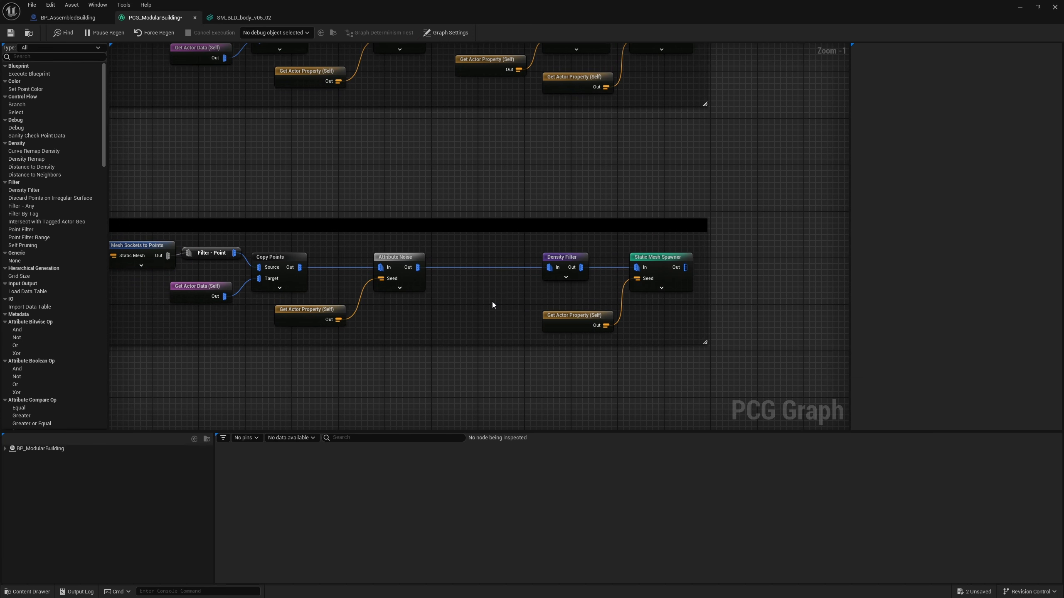
drag(578, 257, 497, 256)
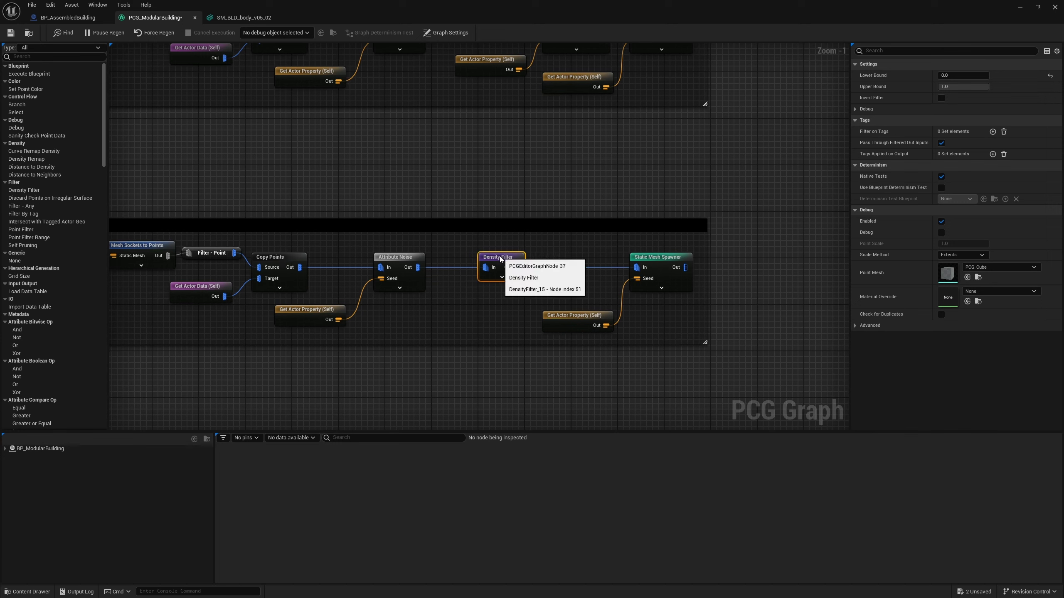
Set the Upper Bound of the chimney group's Density Filter to 0.25
click(947, 87)
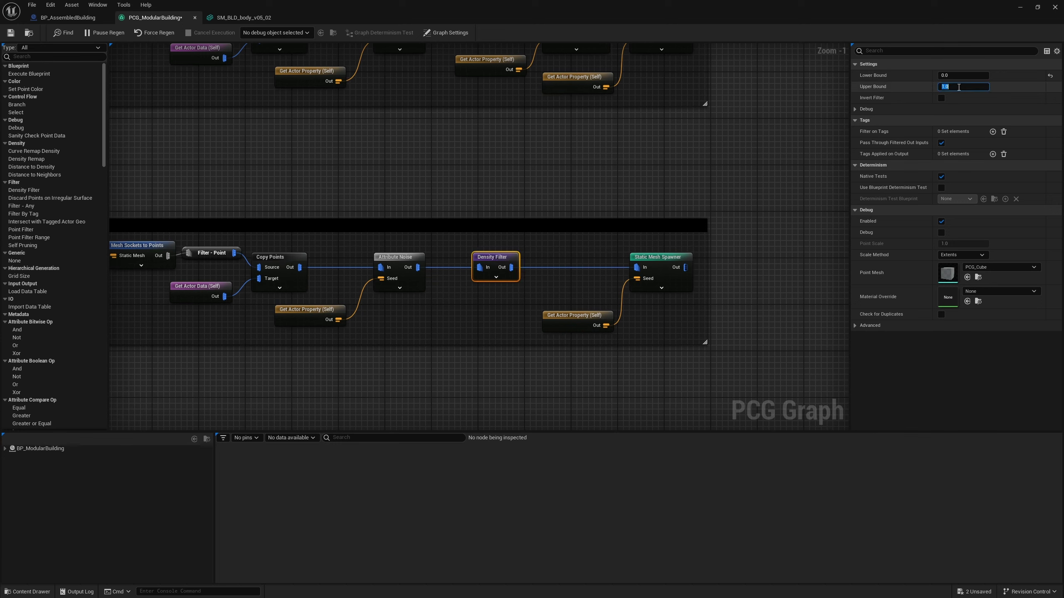
text(0.25)
key(Return)
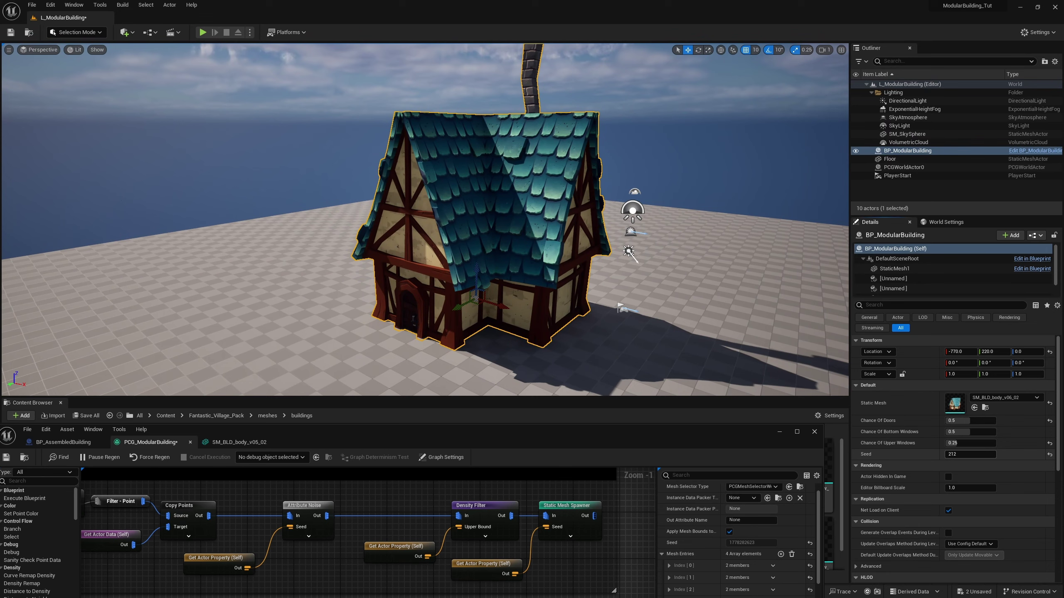
Set the modular building's Seed to 867 and inspect the chimney placement from its other side
mouse_move(964, 454)
mouse_down()
mouse_move(948, 454)
mouse_move(957, 454)
mouse_up()
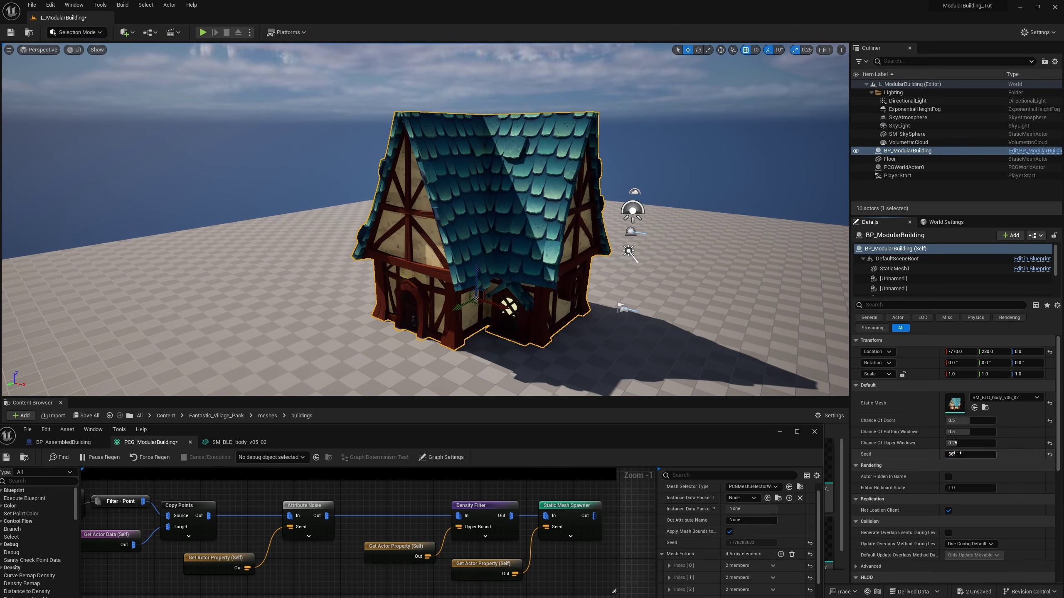
right_drag(528, 177, 528, 143)
alt+drag(593, 302, 558, 208)
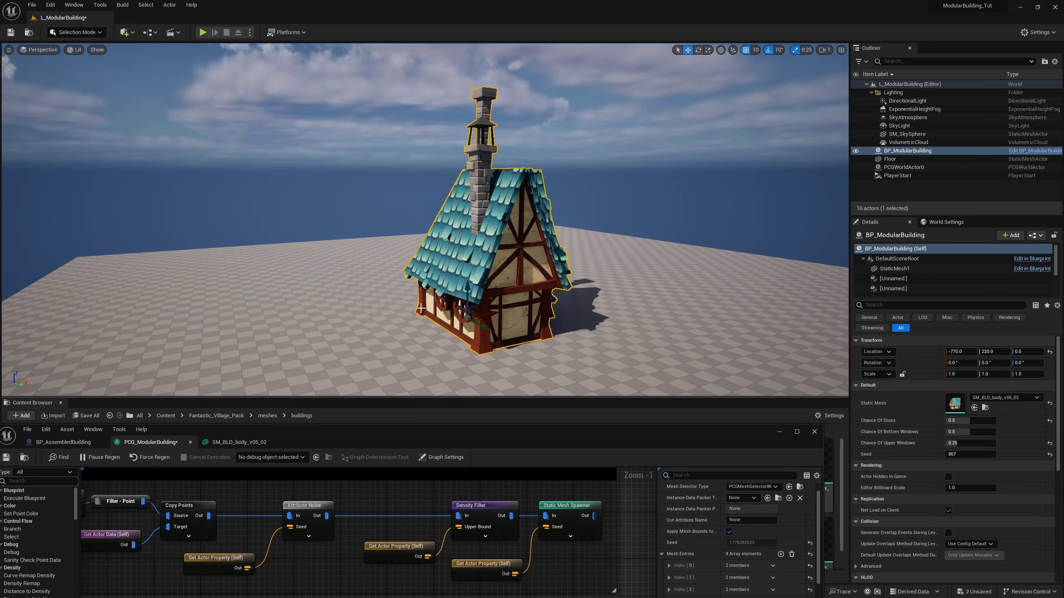
Place the SM_BLD_body_add_v03_01 static mesh beside the building, rotate it 90 degrees and fit it against the building's side
drag(471, 434, 1, 509)
drag(167, 491, 315, 353)
key(e)
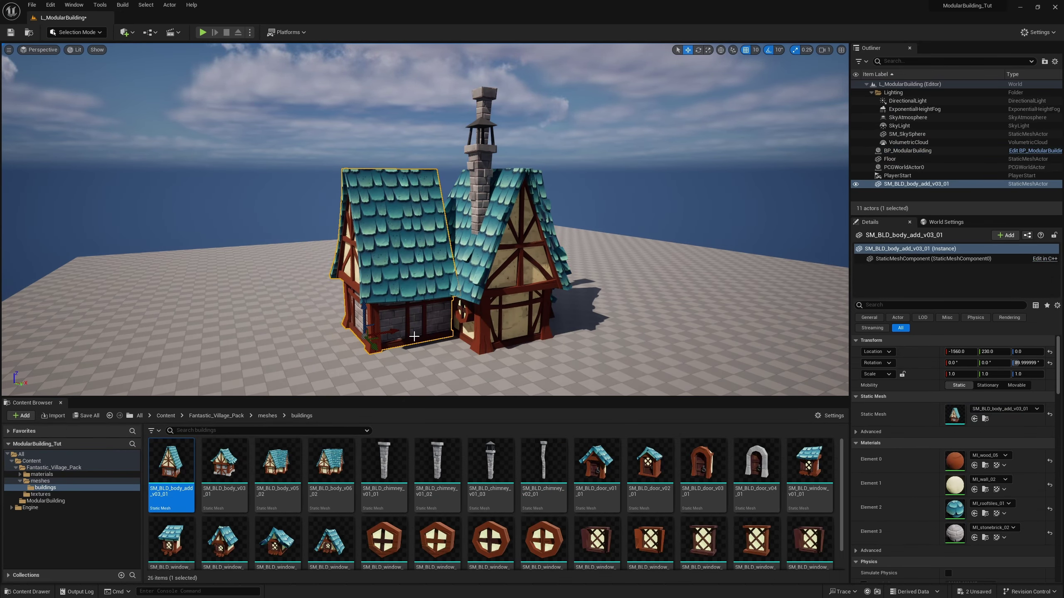
drag(375, 338, 428, 342)
key(w)
right_drag(497, 267, 549, 262)
scroll(415, 209, down, 5)
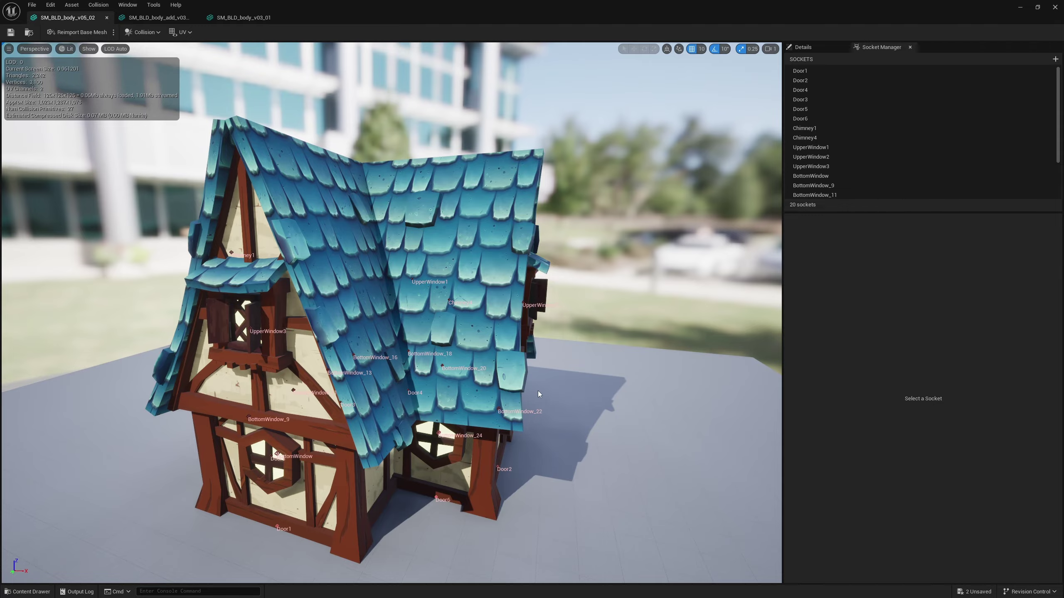
Examine the door, window and chimney sockets on the SM_BLD_body_v05_02, SM_BLD_body_add_v03_01 and SM_BLD_body_v03_01 meshes
right_drag(538, 395, 519, 428)
drag(531, 396, 615, 390)
right_drag(392, 312, 413, 289)
click(159, 18)
right_drag(356, 235, 502, 260)
drag(419, 335, 377, 335)
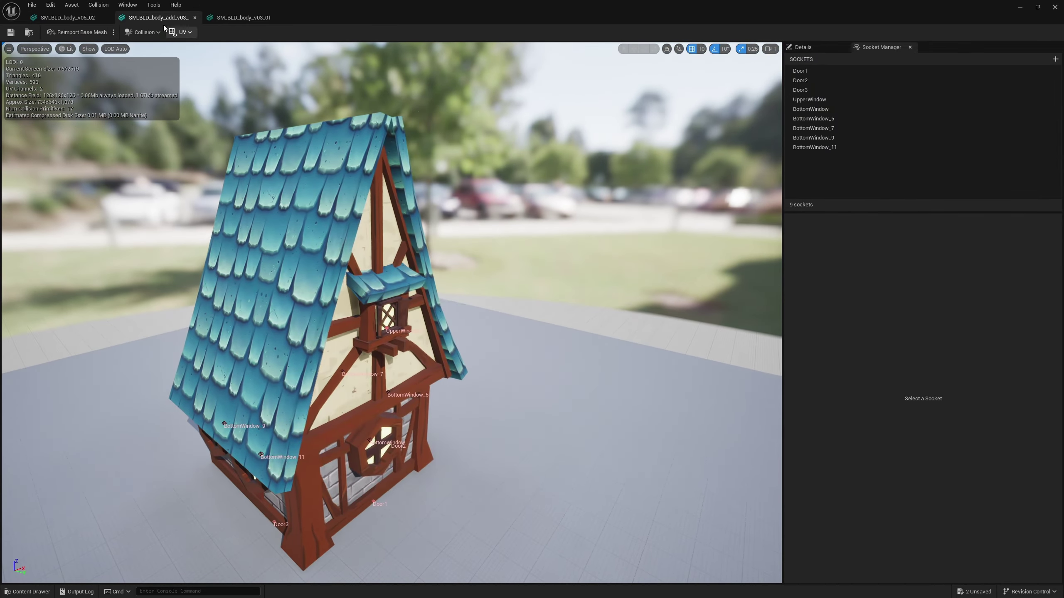
click(243, 17)
drag(494, 396, 514, 396)
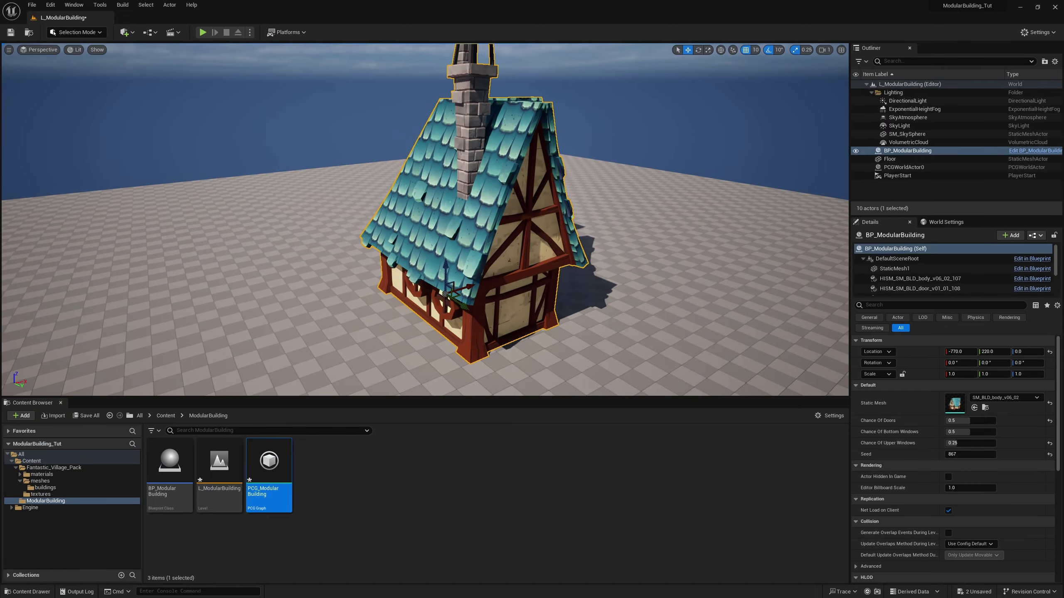
Duplicate the modular building beside the original, rotate the copy 90 degrees, and set its Static Mesh to SM_BLD_body_add_v03_01
alt+drag(503, 278, 337, 324)
right_drag(337, 325, 326, 329)
click(45, 488)
drag(171, 461, 954, 406)
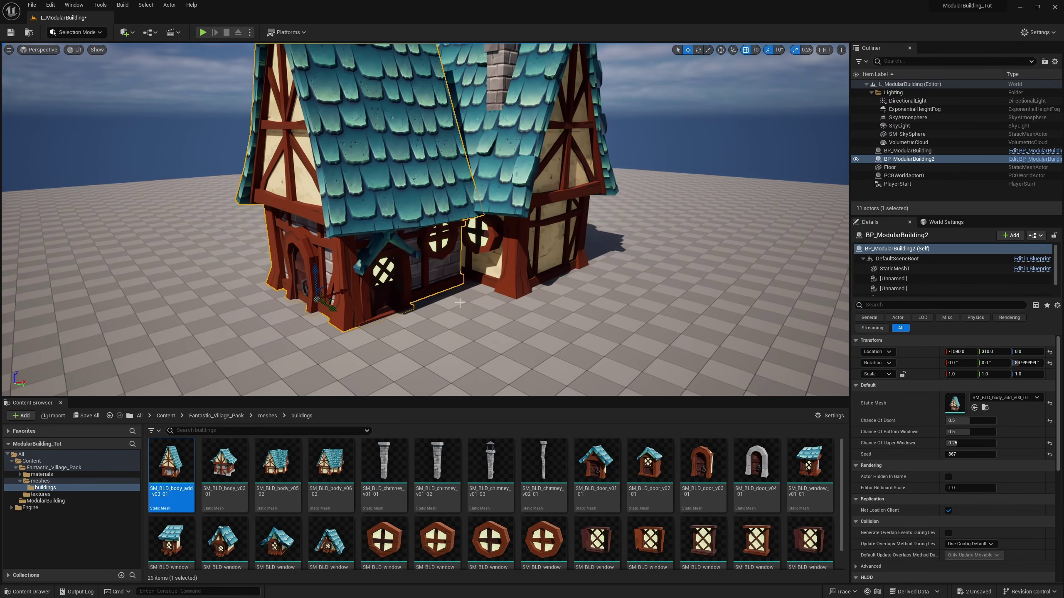